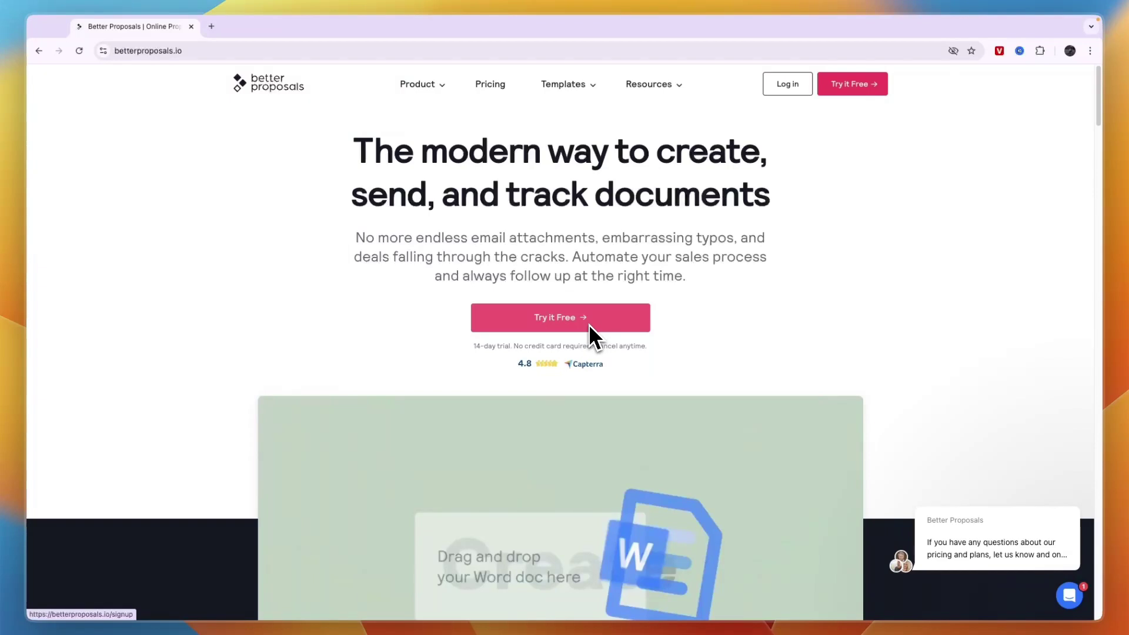
# Step: Start the 14-day free trial signup from the Better Proposals homepage with 'Try it Free'
pyautogui.click(582, 308)
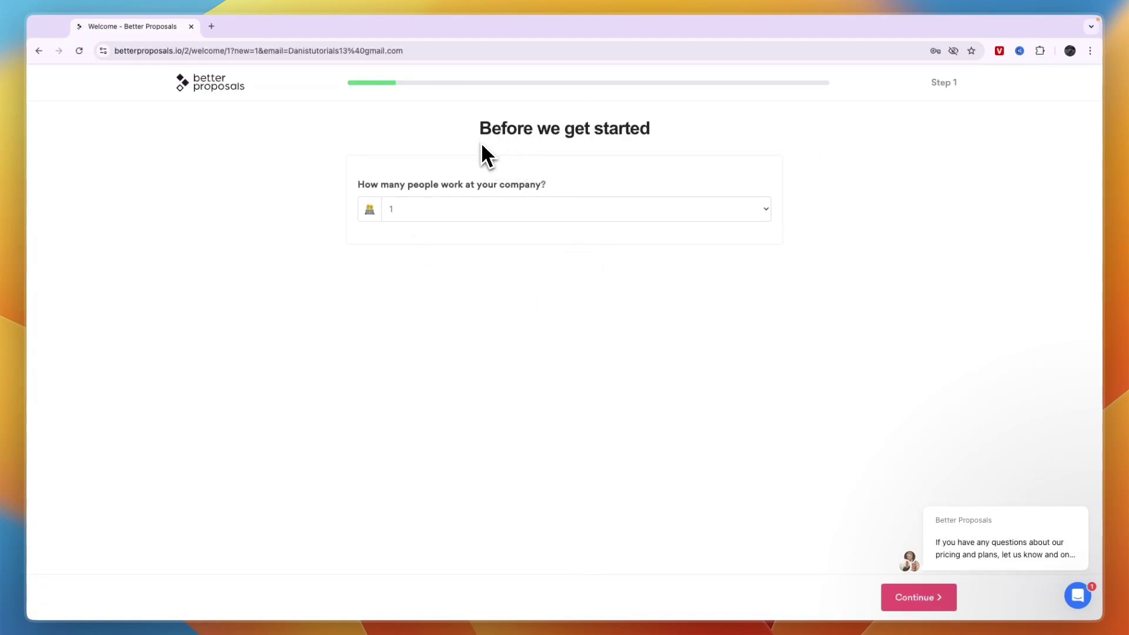
# Step: Set the company size to 5-10 people, keep 1 proposal sender, and continue
pyautogui.moveTo(358, 180); pyautogui.dragTo(534, 202)
pyautogui.click(523, 209)
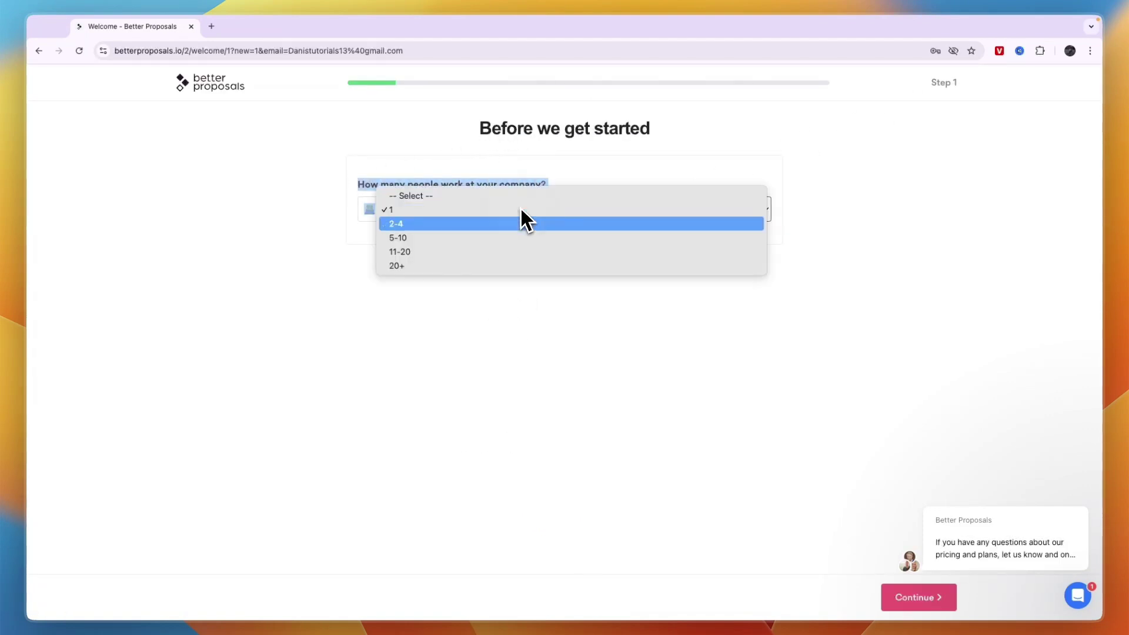
pyautogui.click(444, 238)
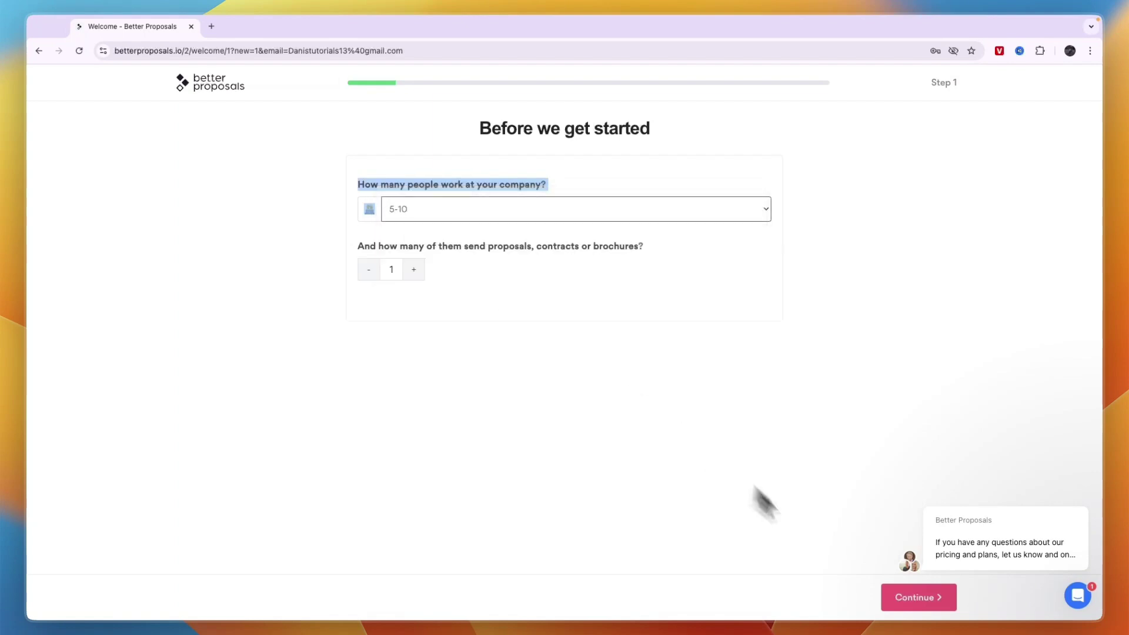
pyautogui.click(353, 245)
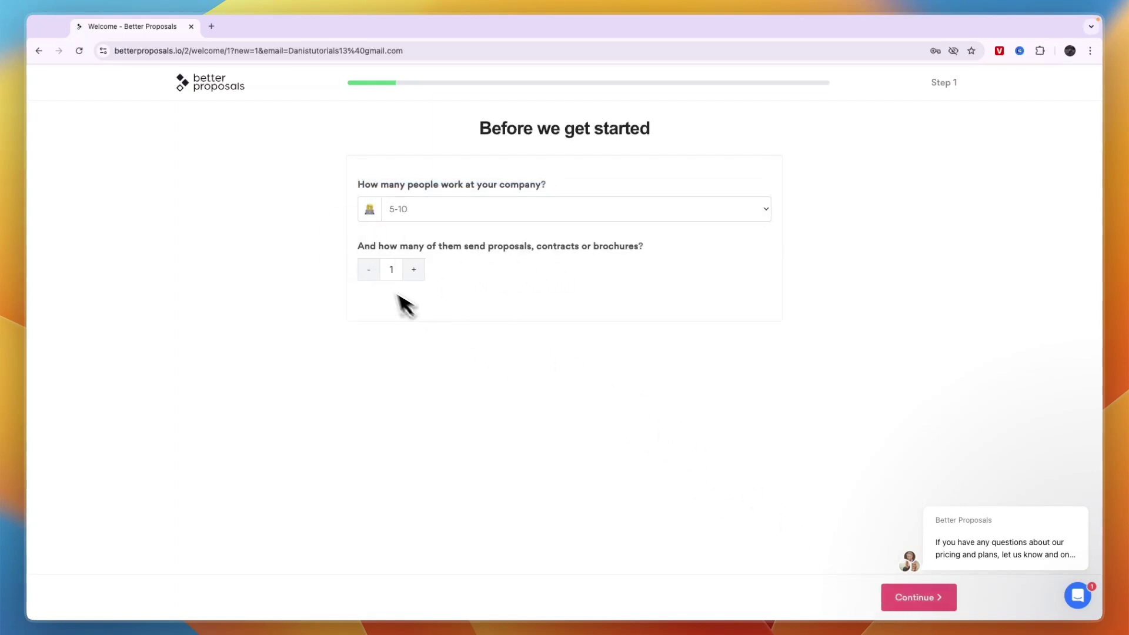
pyautogui.click(926, 606)
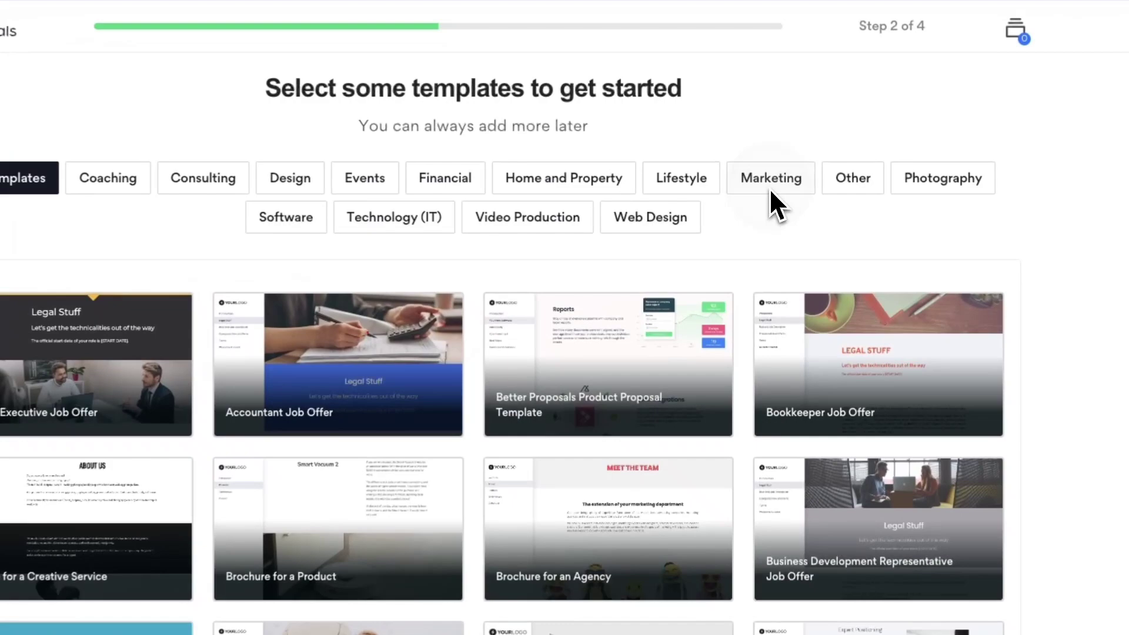
# Step: Pick the Facebook Ads template from the Marketing category and continue to brand setup
pyautogui.click(771, 194)
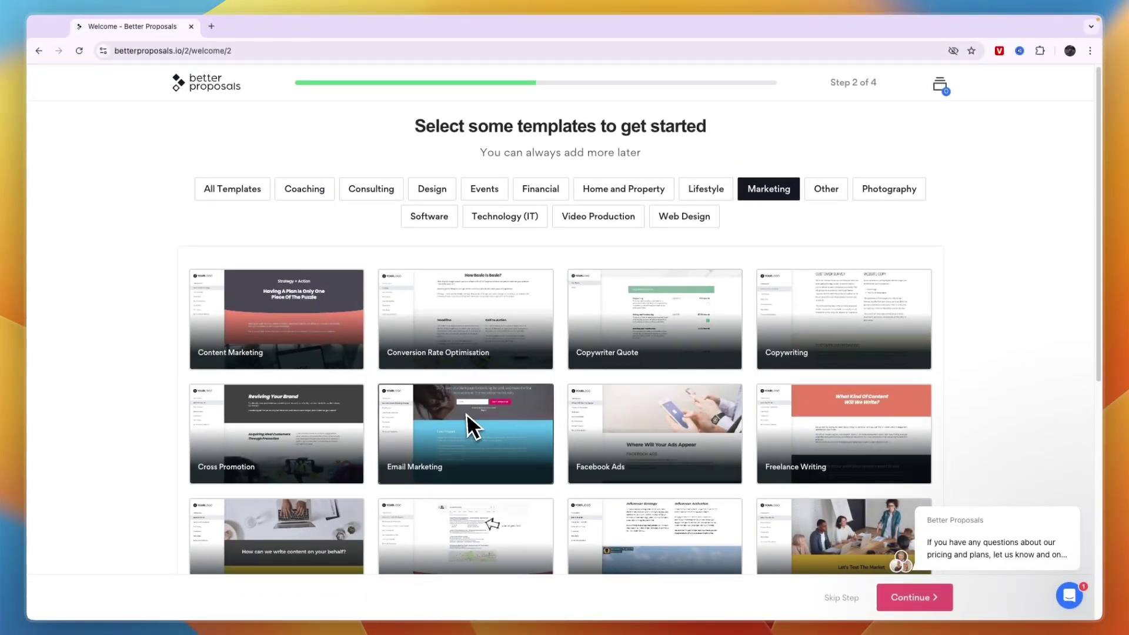
pyautogui.scroll(-7, 452, 407)
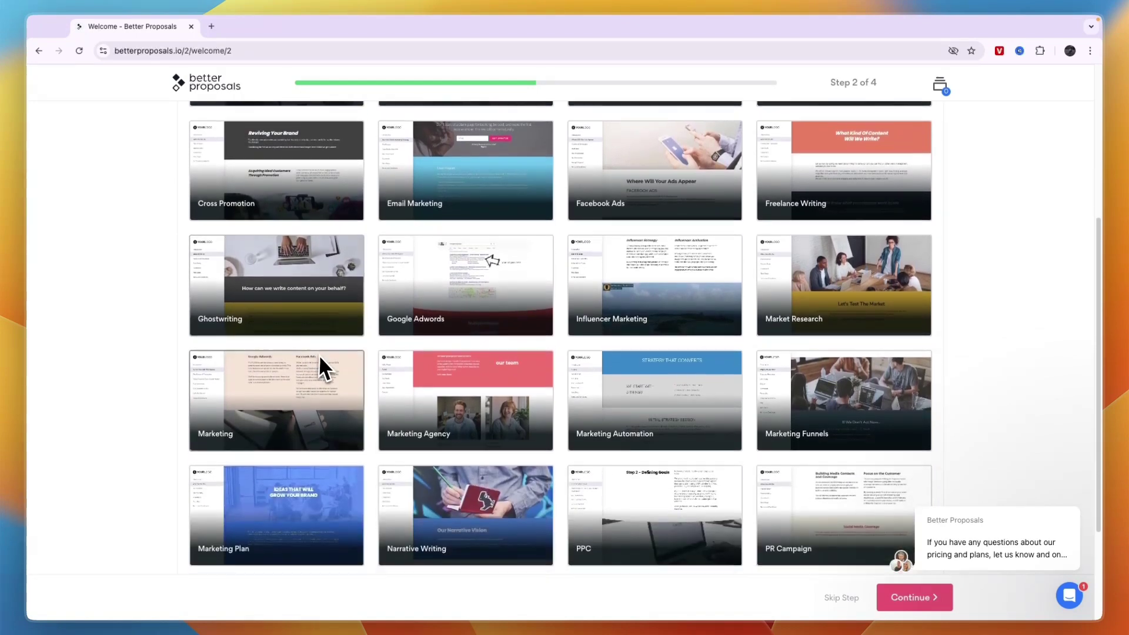
pyautogui.scroll(2, 694, 346)
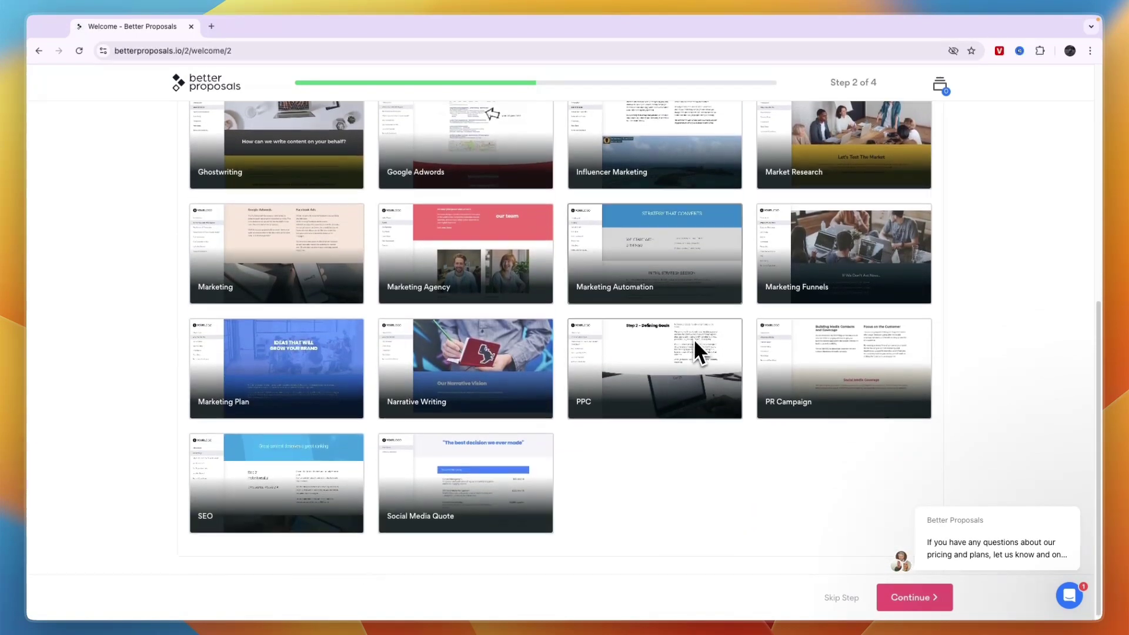
pyautogui.scroll(3, 695, 335)
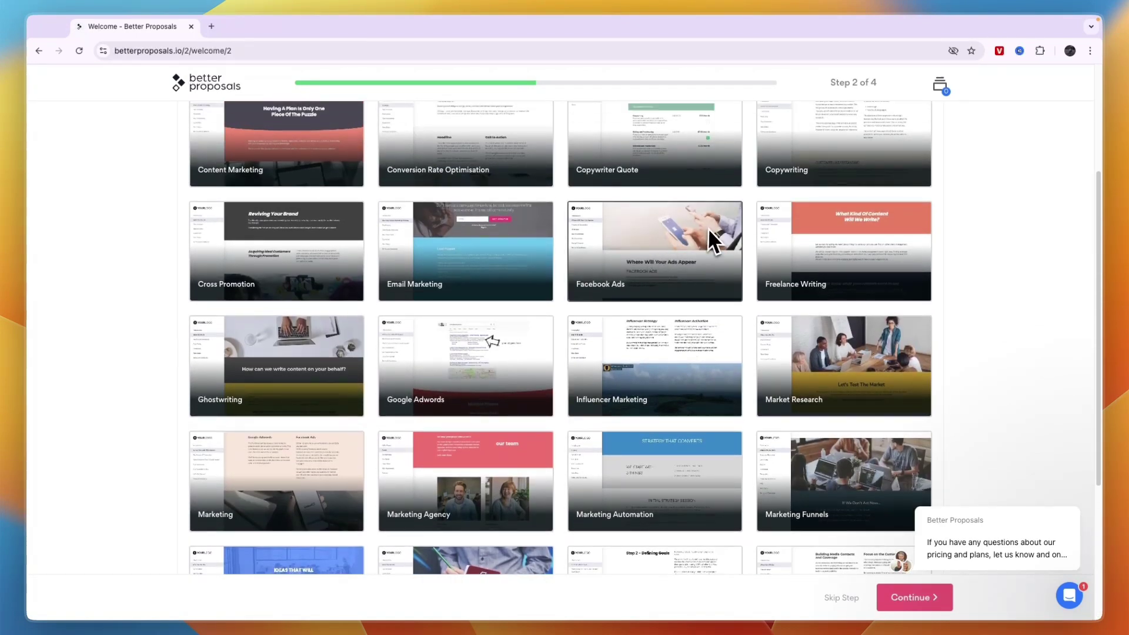
pyautogui.click(657, 259)
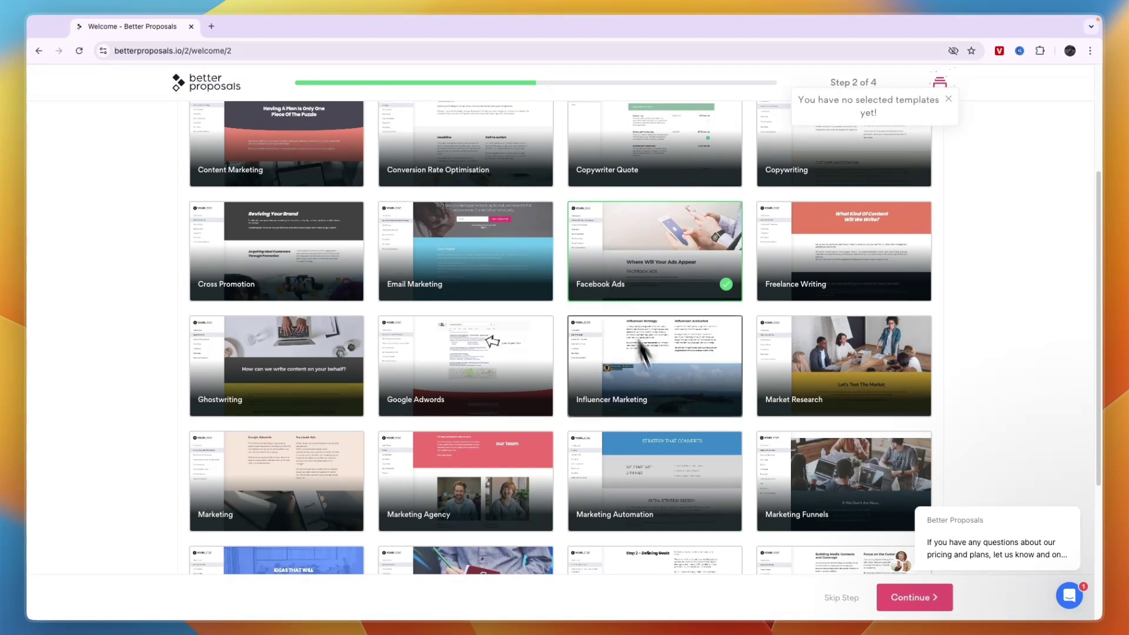
pyautogui.scroll(2, 741, 470)
pyautogui.click(406, 250)
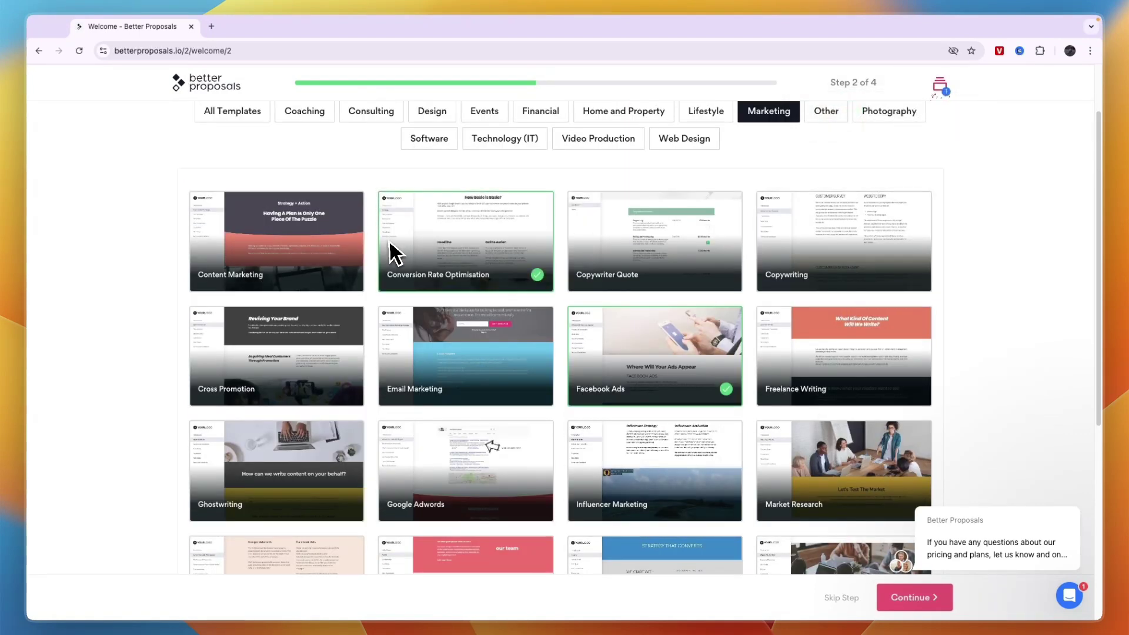
pyautogui.click(329, 287)
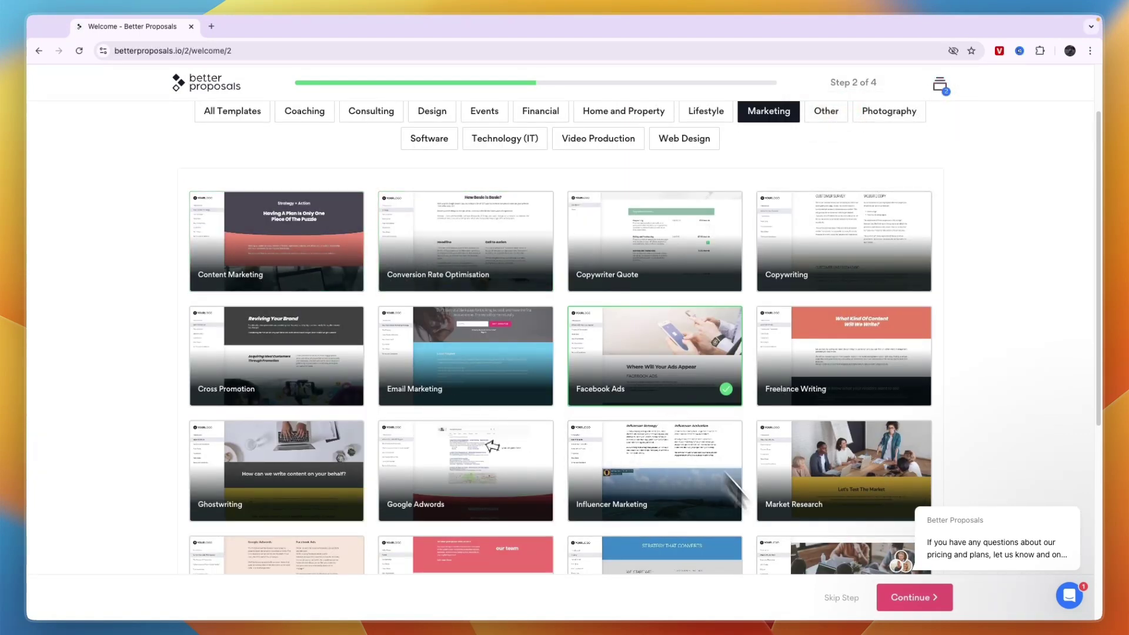
pyautogui.click(937, 597)
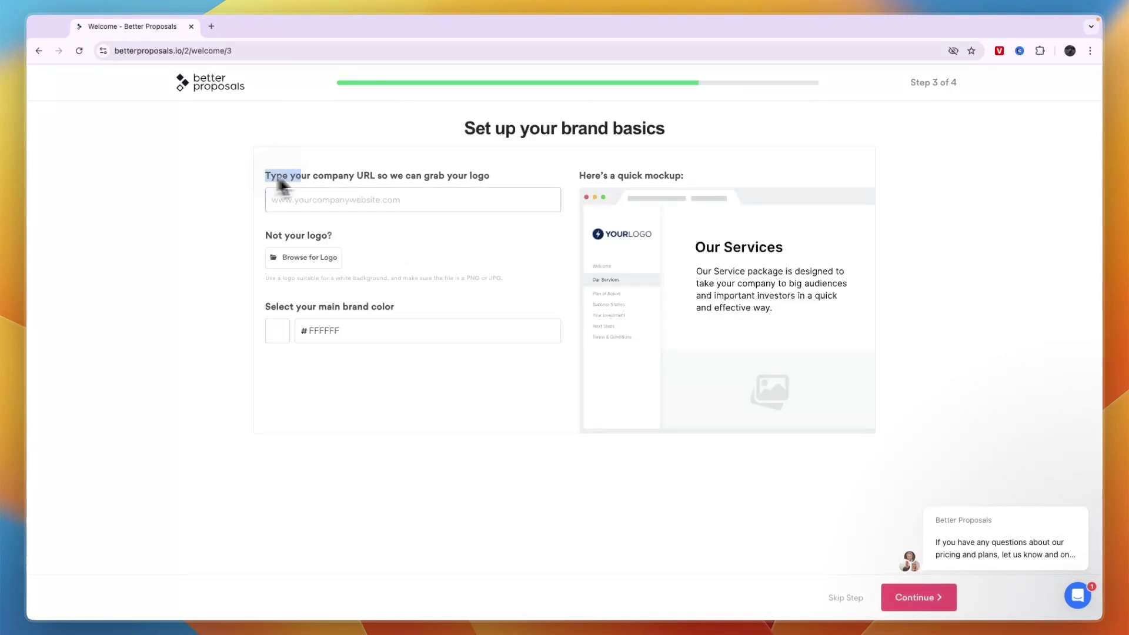
pyautogui.moveTo(279, 181); pyautogui.dragTo(512, 178)
# Step: Try Browse for Logo to upload a logo, then cancel the file picker
pyautogui.click(512, 177)
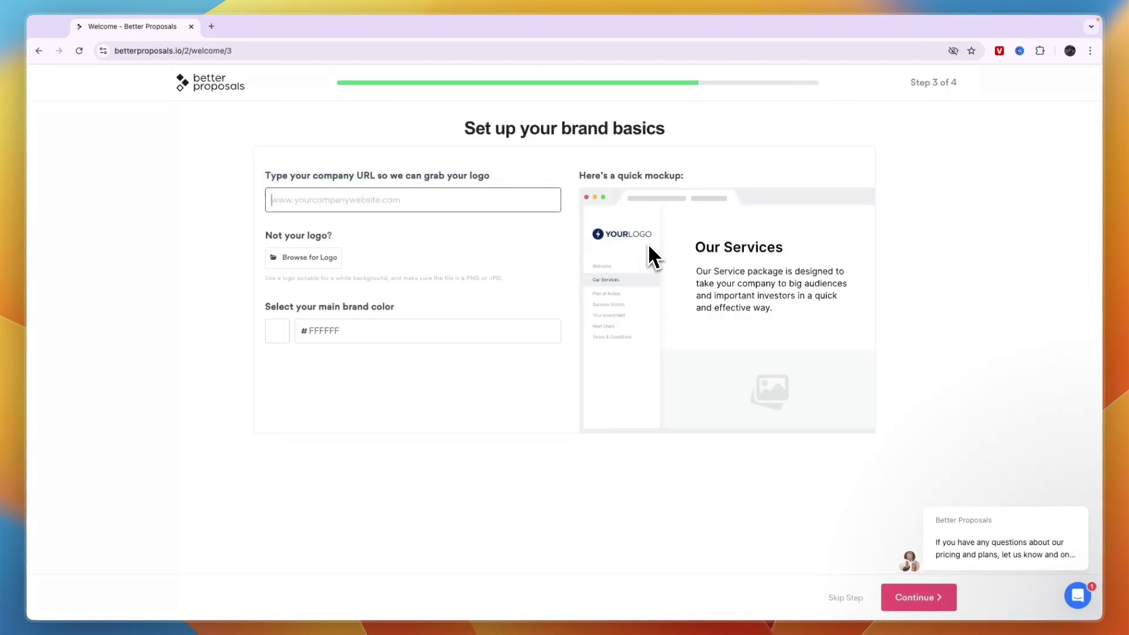
pyautogui.click(301, 259)
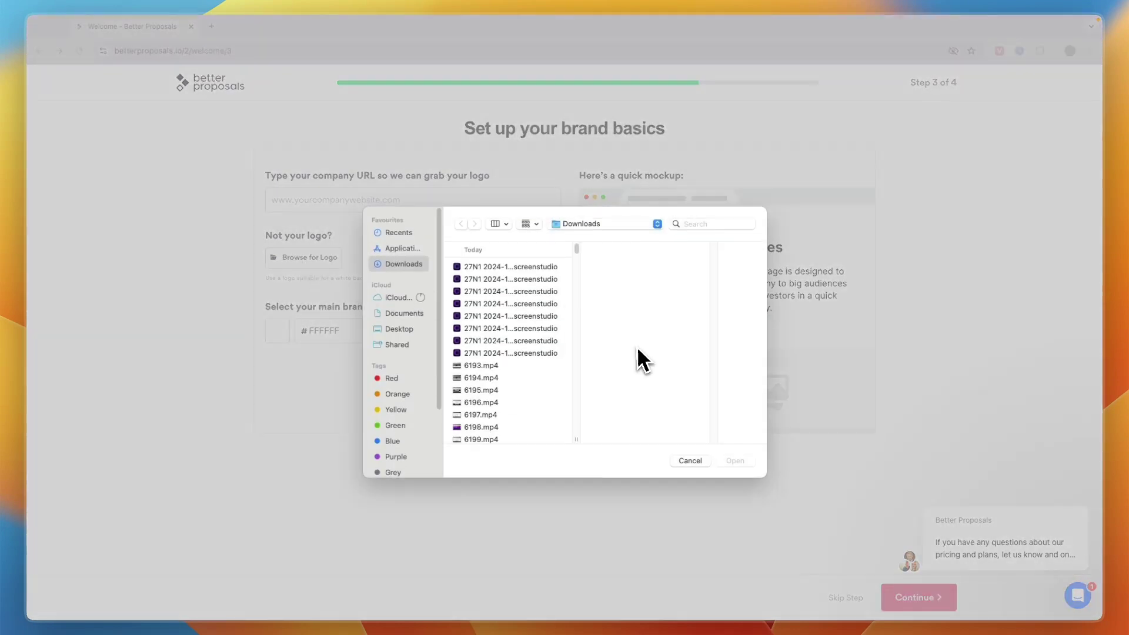
pyautogui.press('Escape')
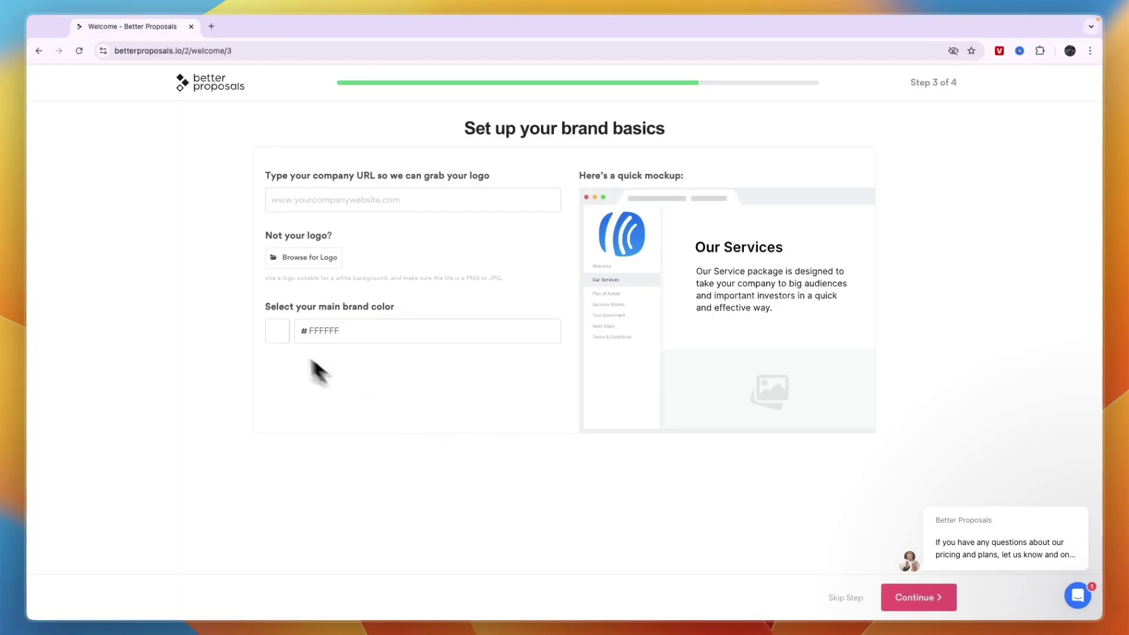
# Step: Set the brand colour to #2c7cec by sampling the mockup's blue logo, then continue
pyautogui.moveTo(259, 318); pyautogui.dragTo(449, 323)
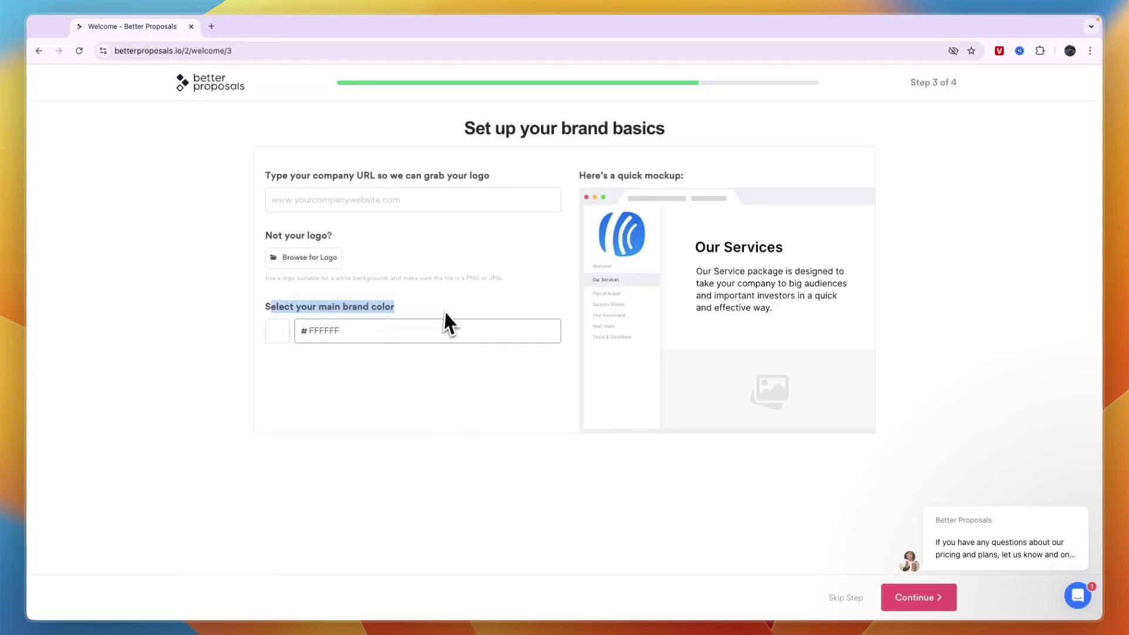
pyautogui.click(432, 335)
pyautogui.click(410, 374)
pyautogui.click(287, 340)
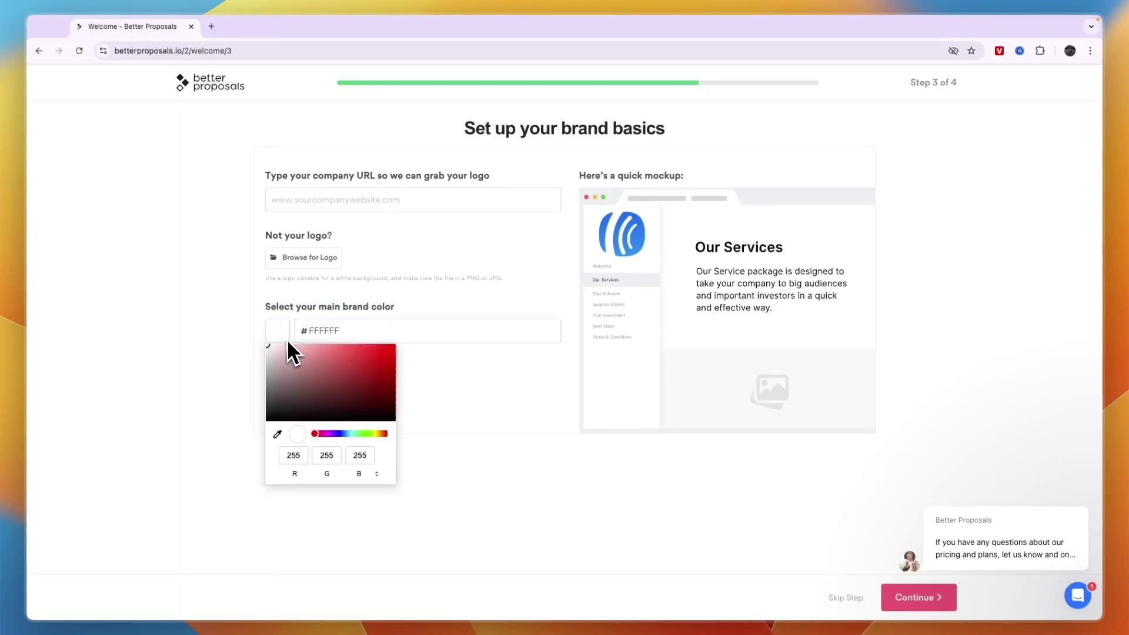
pyautogui.click(277, 433)
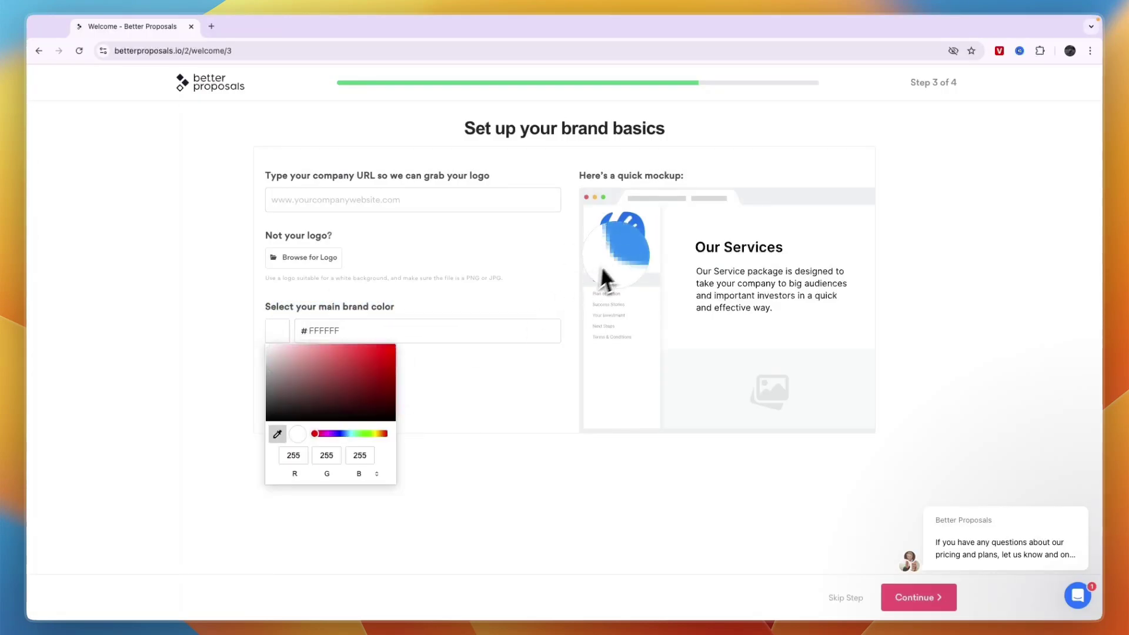
pyautogui.click(641, 238)
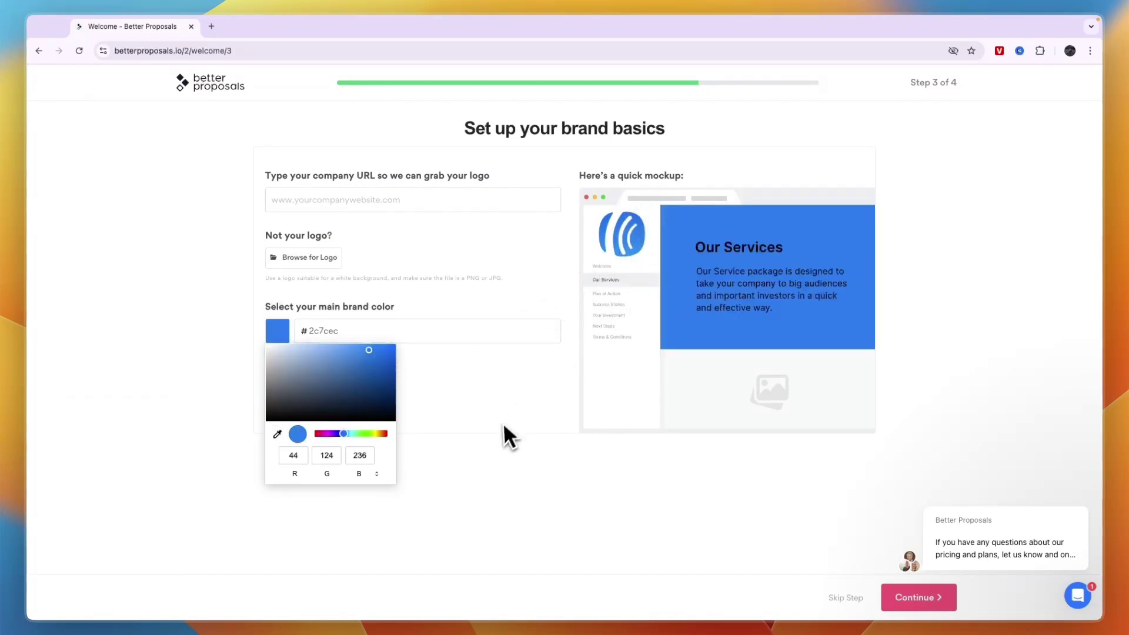
pyautogui.click(673, 322)
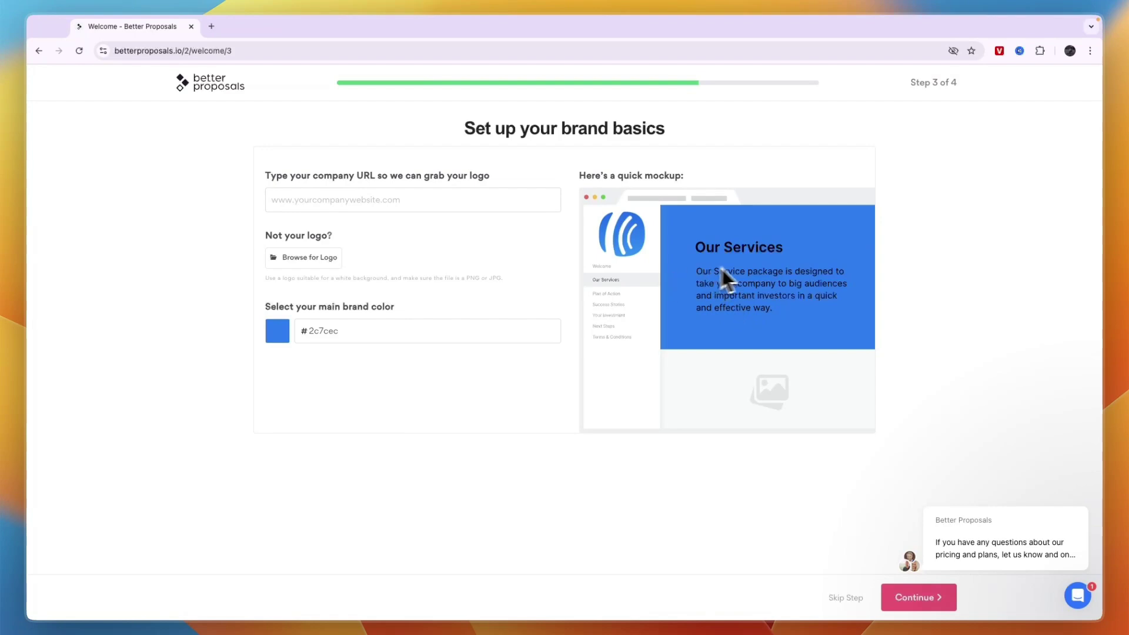
pyautogui.click(927, 598)
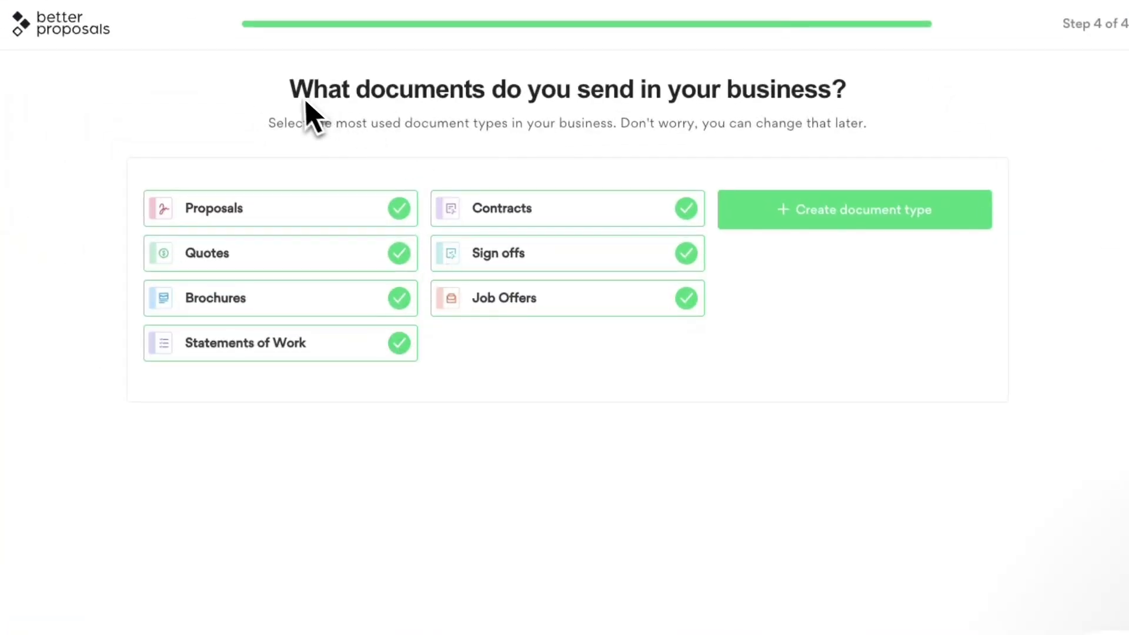
# Step: Untick Statements of Work, Brochures and Sign offs, keeping Proposals, Quotes and Contracts, then finish
pyautogui.moveTo(297, 97); pyautogui.dragTo(855, 121)
pyautogui.click(924, 117)
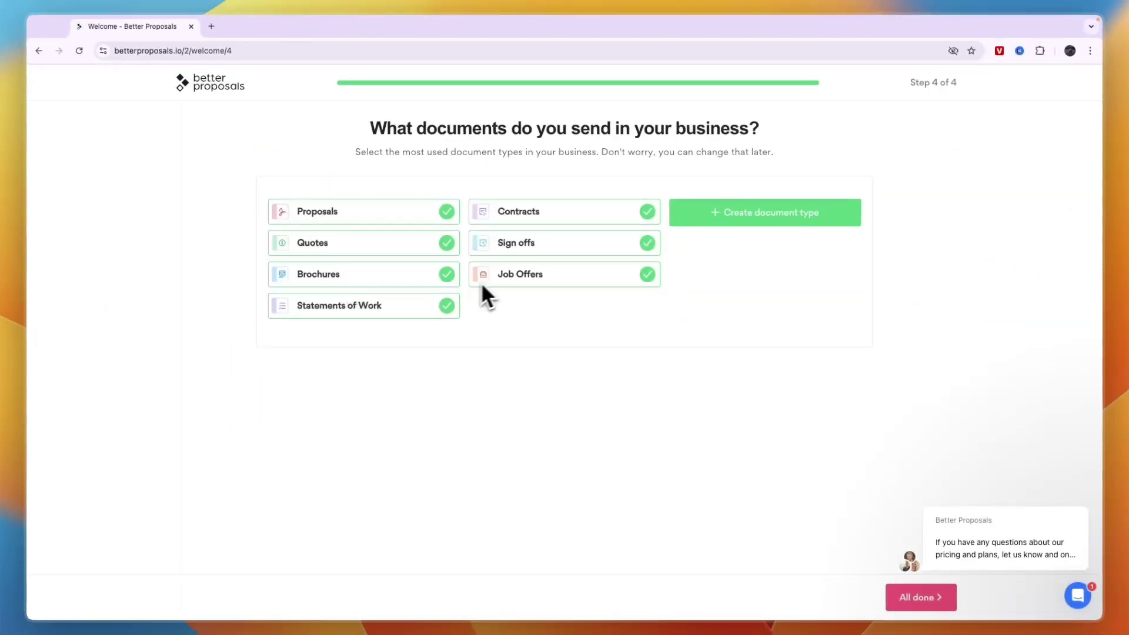
pyautogui.click(375, 309)
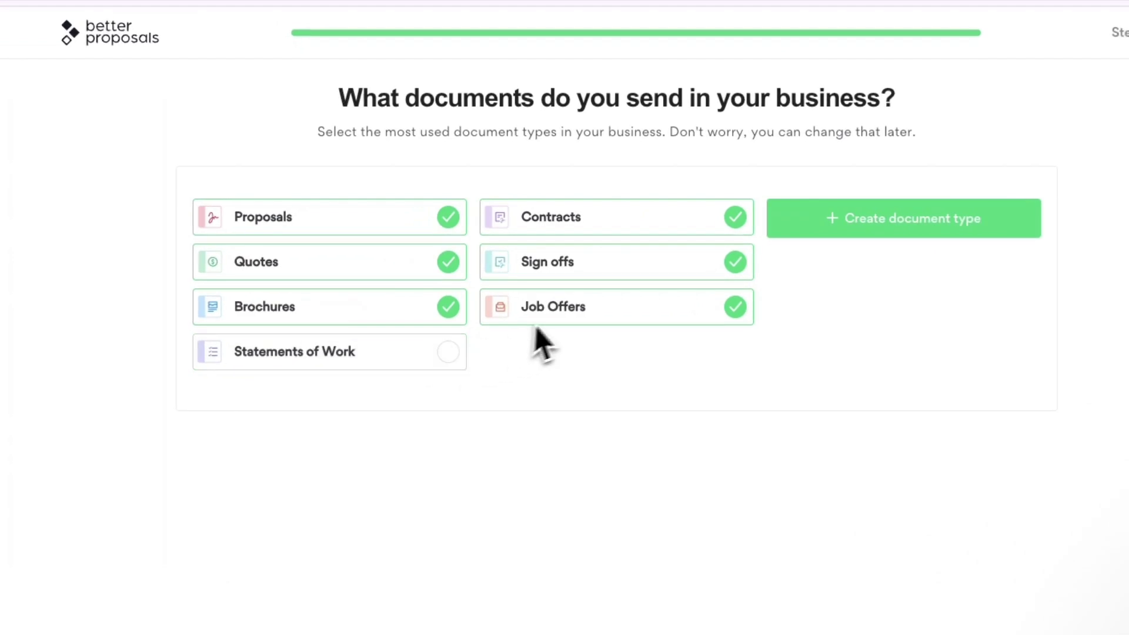
pyautogui.click(333, 318)
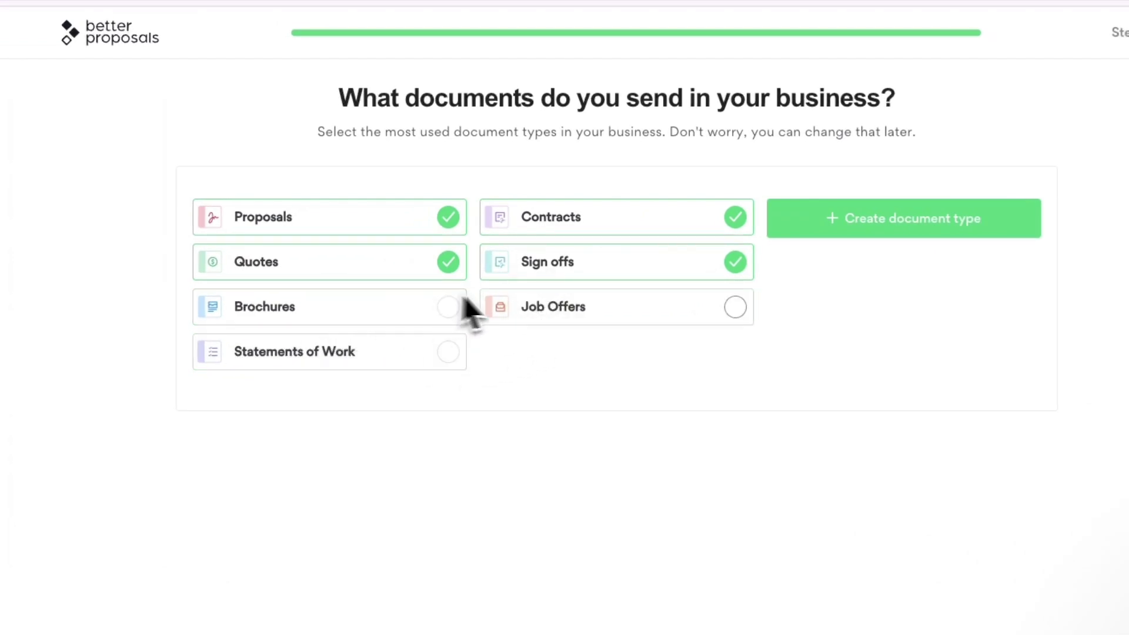
pyautogui.click(579, 261)
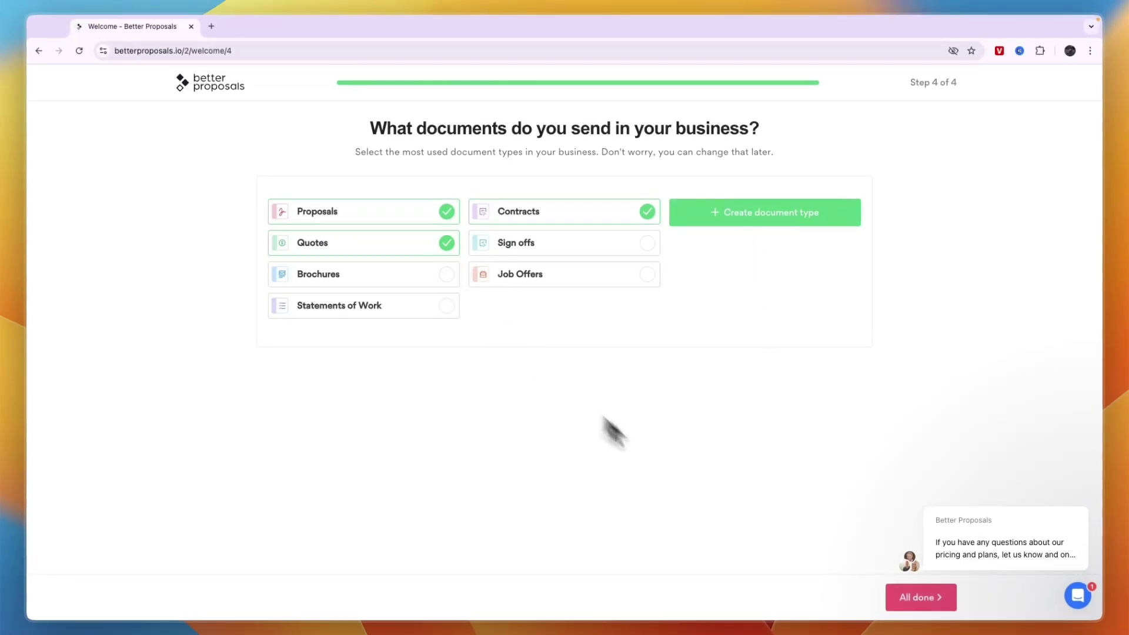
pyautogui.click(928, 603)
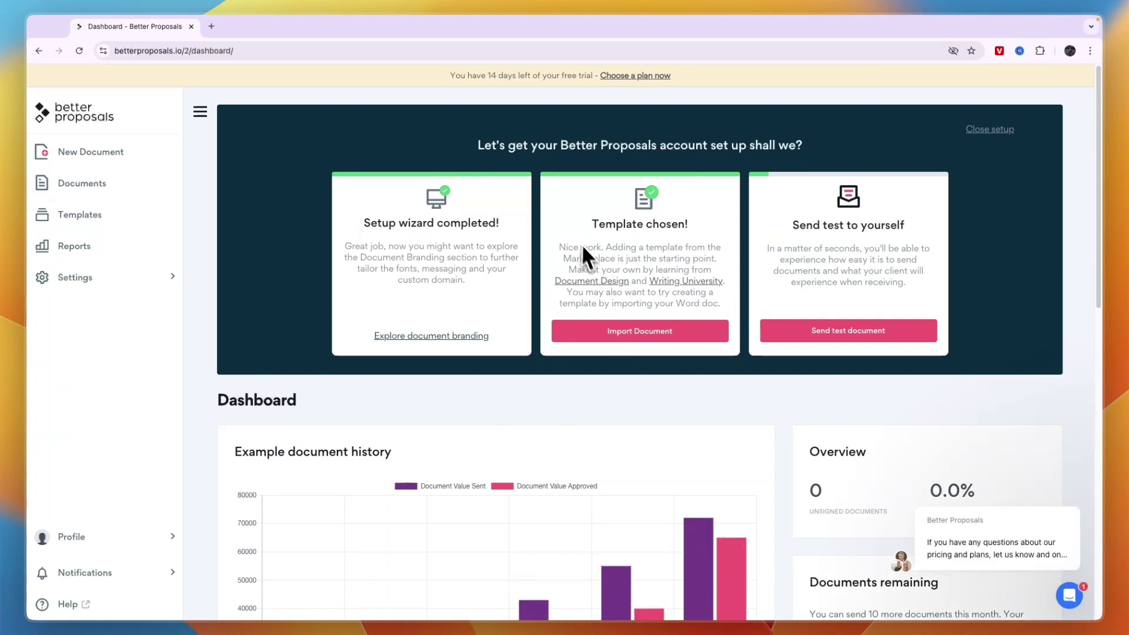
# Step: Choose 'Send test document' under 'Send test to yourself' on the dashboard setup panel
pyautogui.scroll(-1, 635, 250)
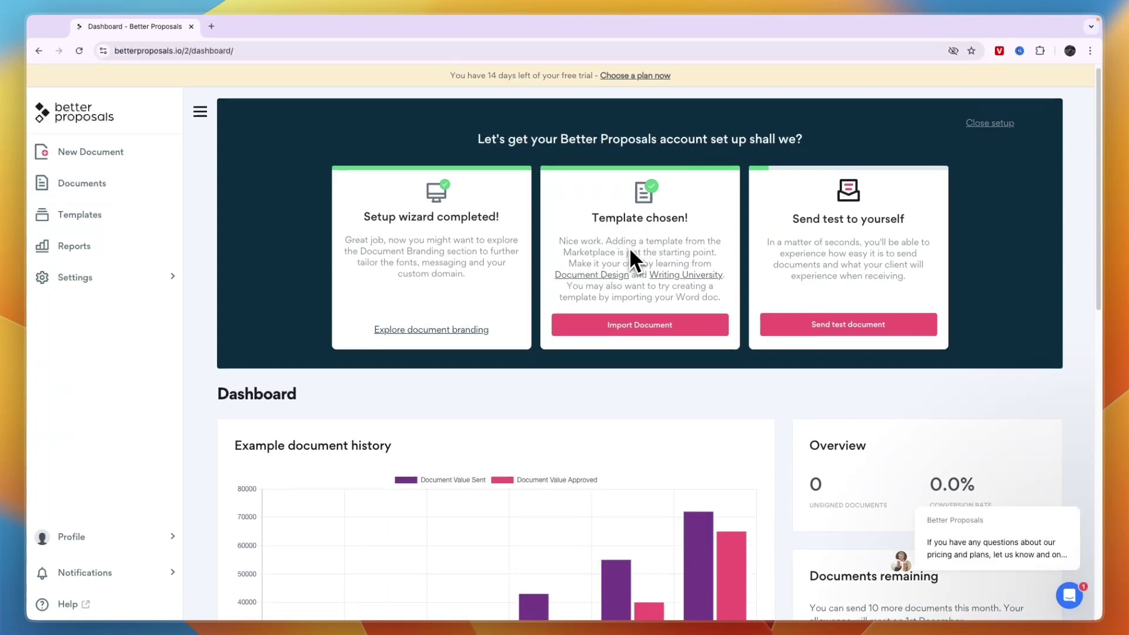
pyautogui.scroll(-1, 627, 317)
pyautogui.scroll(2, 588, 323)
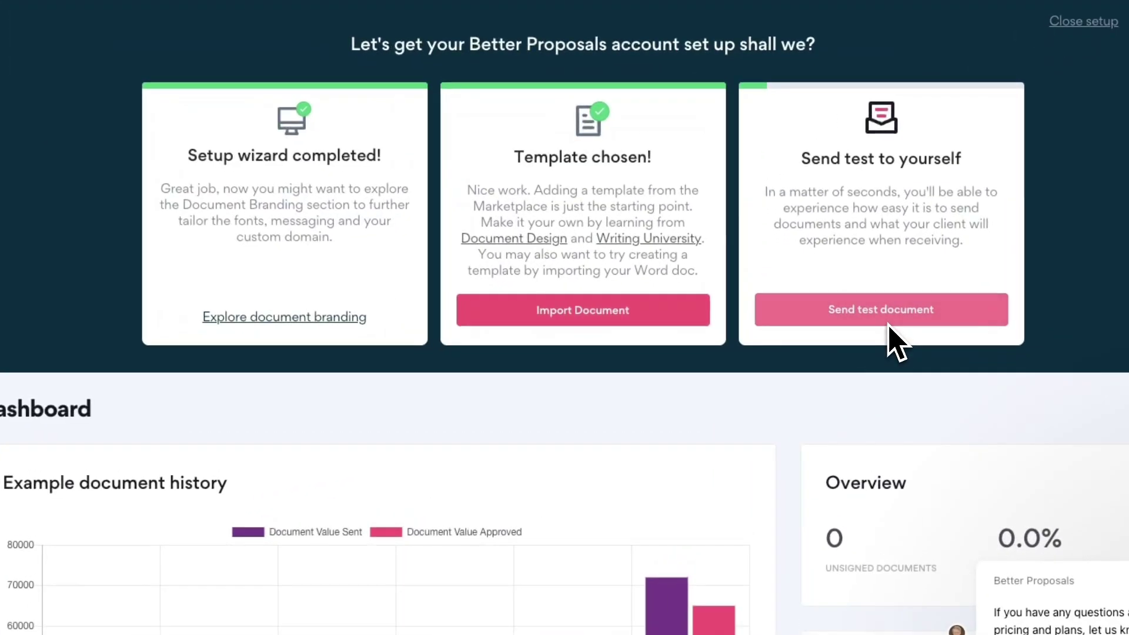
pyautogui.click(890, 323)
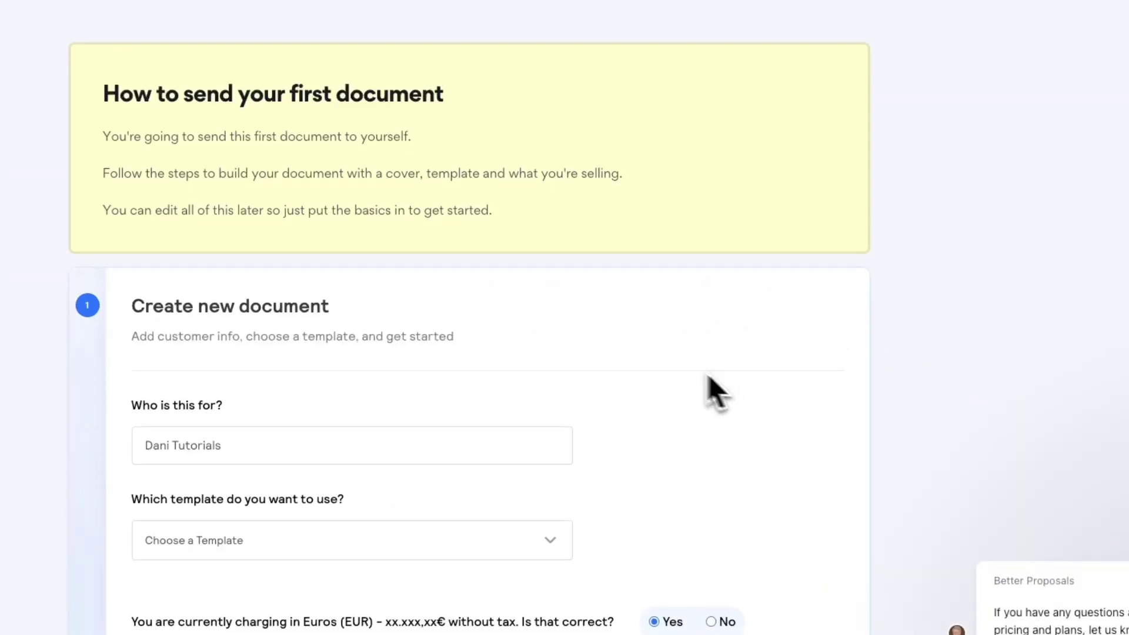
# Step: Choose Marketing > Facebook Ads as the new document's template
pyautogui.moveTo(111, 309); pyautogui.dragTo(399, 314)
pyautogui.click(342, 347)
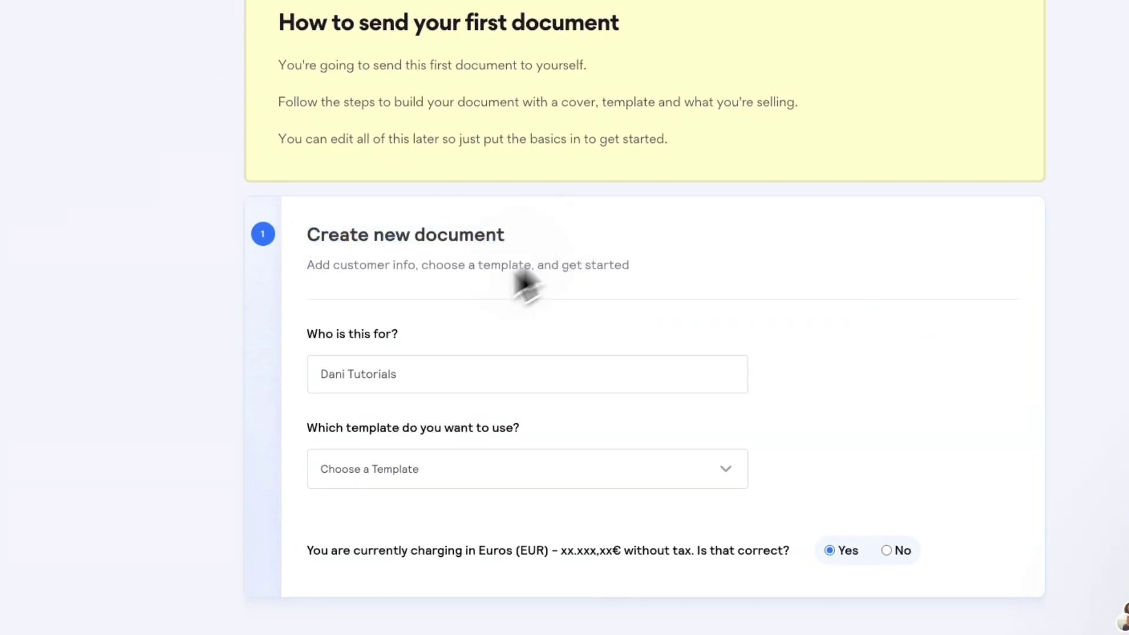
pyautogui.moveTo(280, 341); pyautogui.dragTo(439, 342)
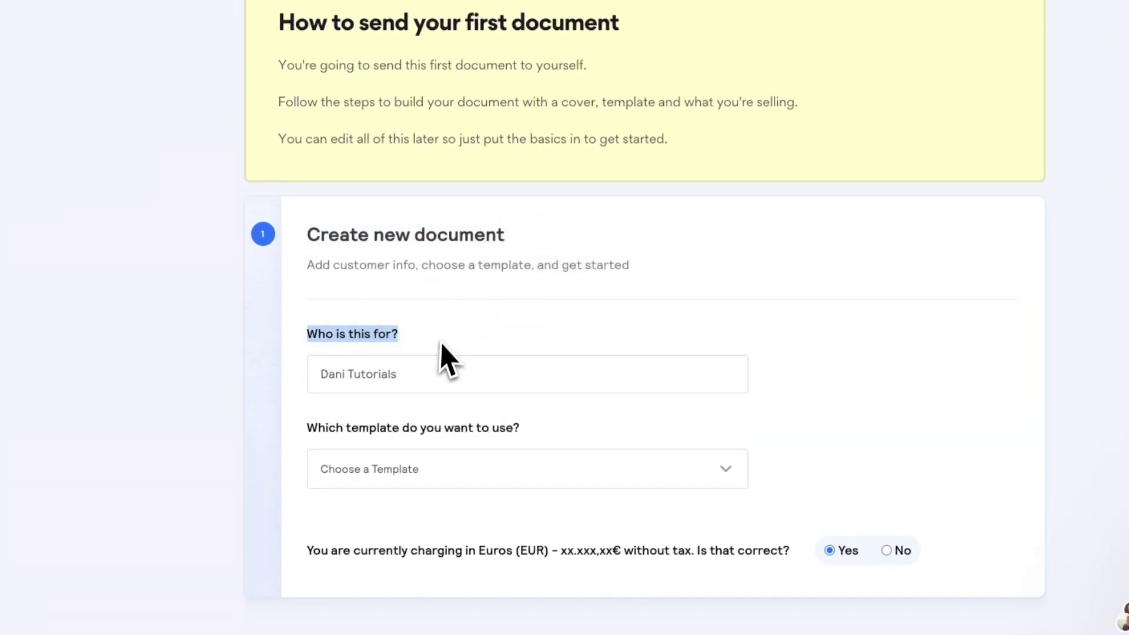
pyautogui.click(417, 371)
pyautogui.scroll(-1, 421, 369)
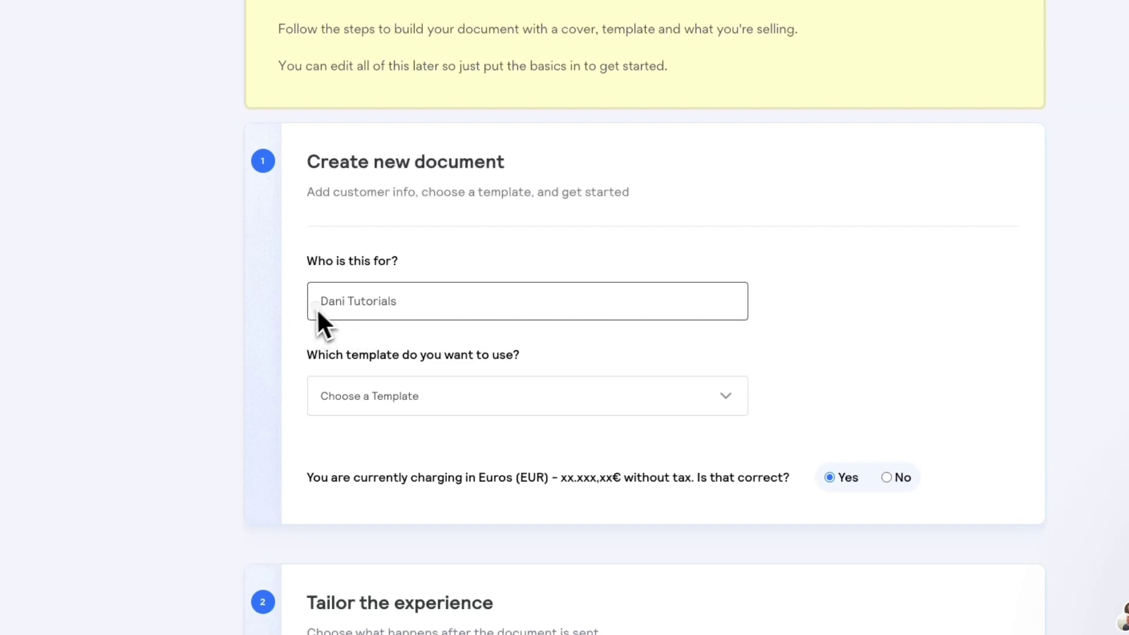
pyautogui.scroll(-2, 411, 365)
pyautogui.moveTo(298, 263); pyautogui.dragTo(499, 283)
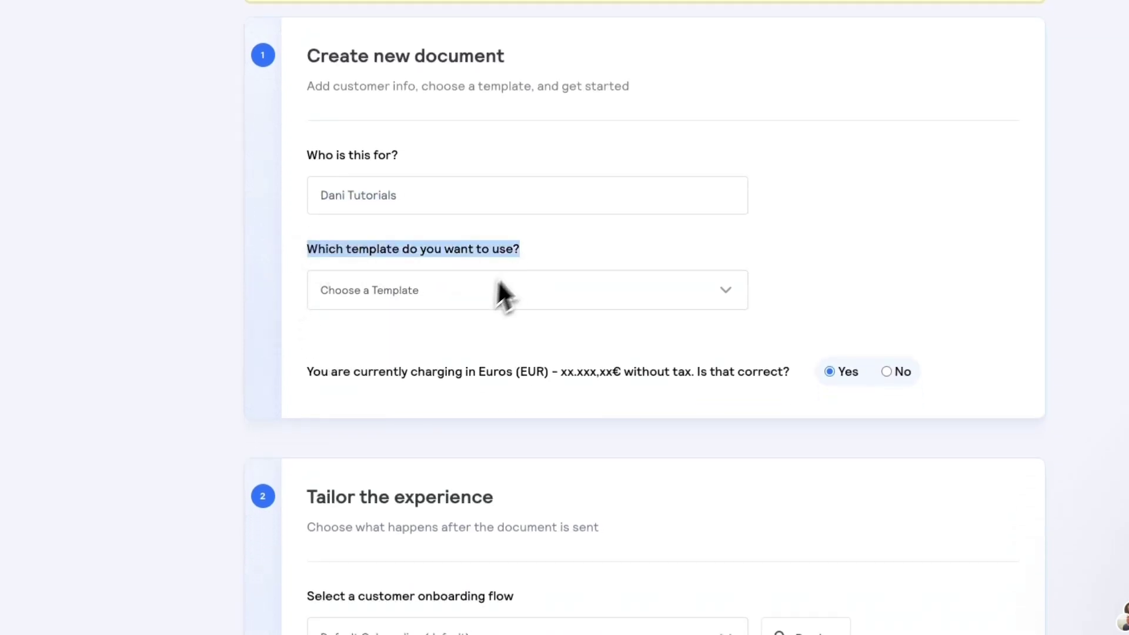
pyautogui.click(500, 294)
pyautogui.click(588, 379)
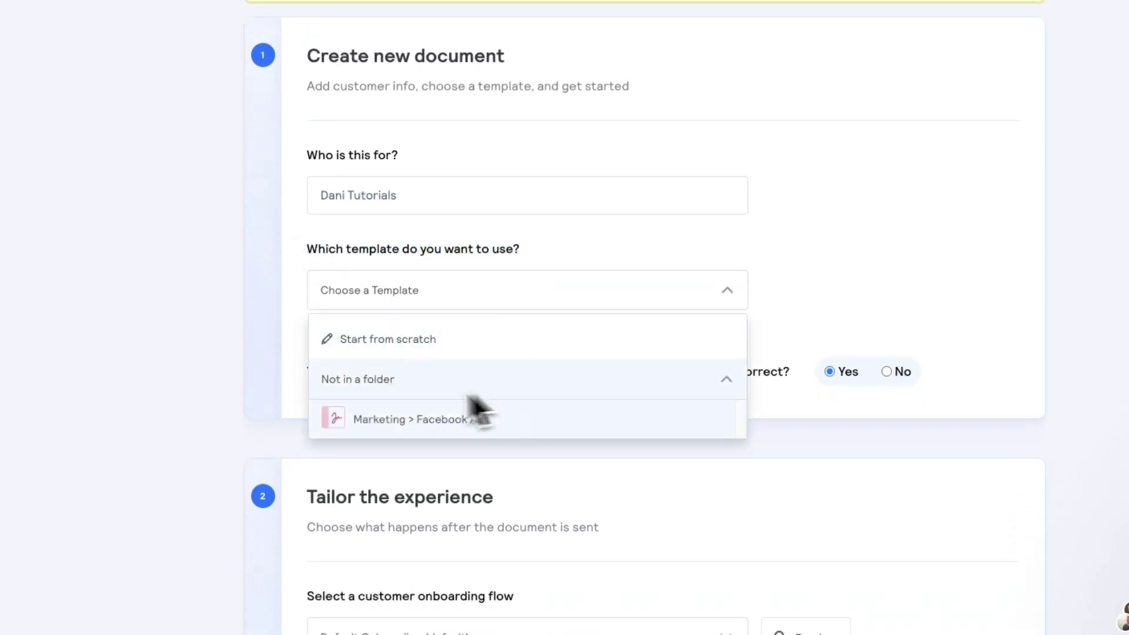
pyautogui.click(429, 419)
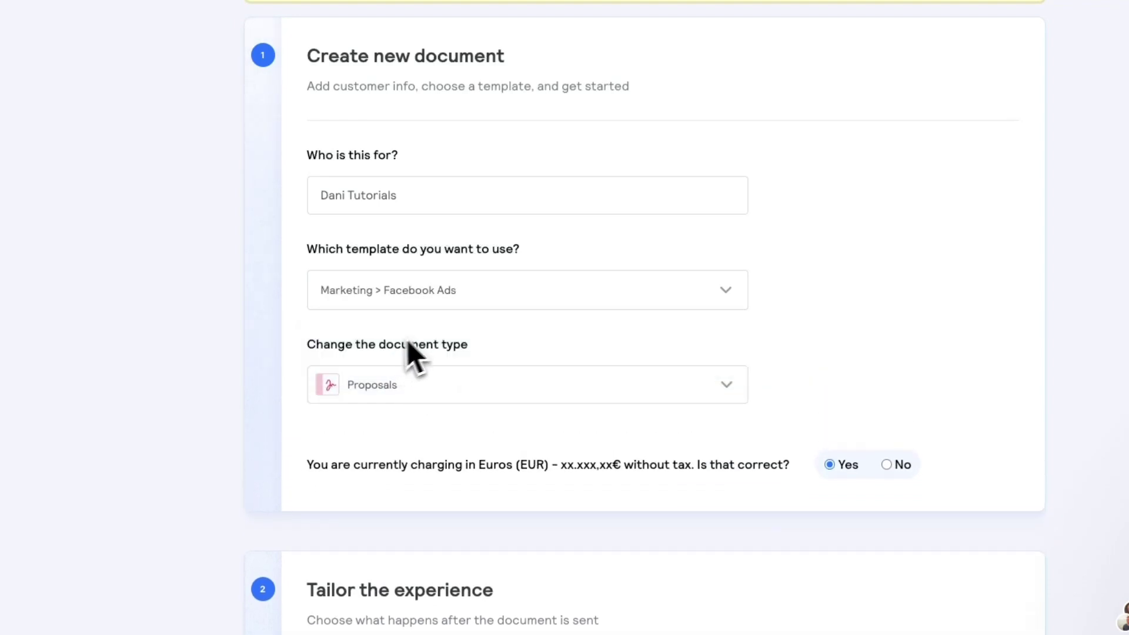
# Step: Keep Proposals as the document type and answer Yes to pricing in Euros
pyautogui.scroll(-1, 470, 382)
pyautogui.moveTo(346, 346); pyautogui.dragTo(416, 322)
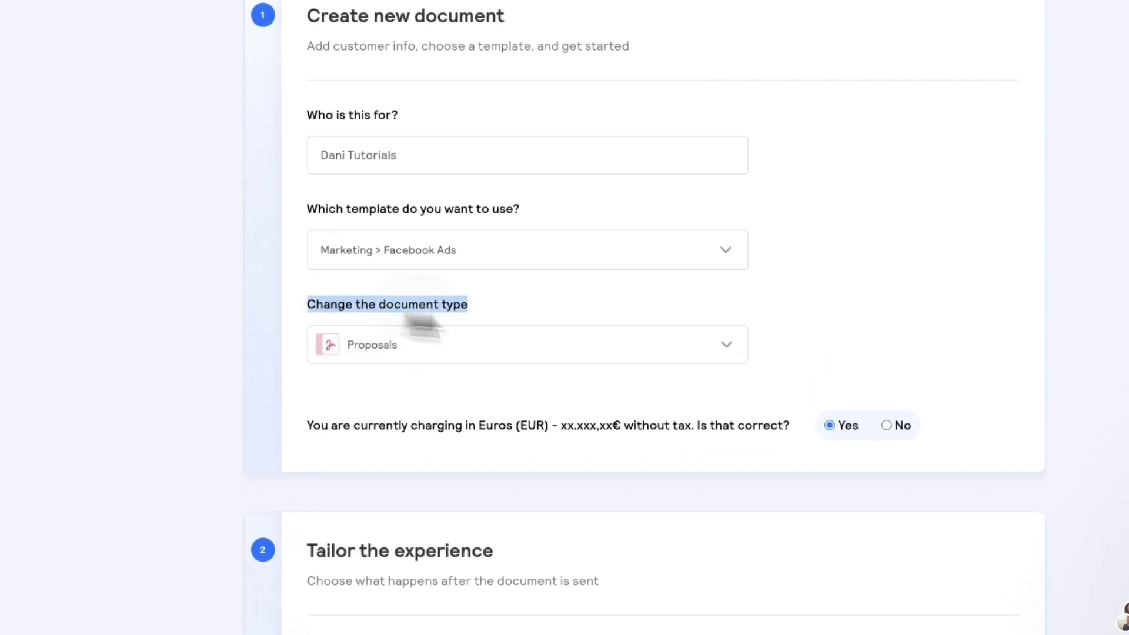
pyautogui.click(414, 347)
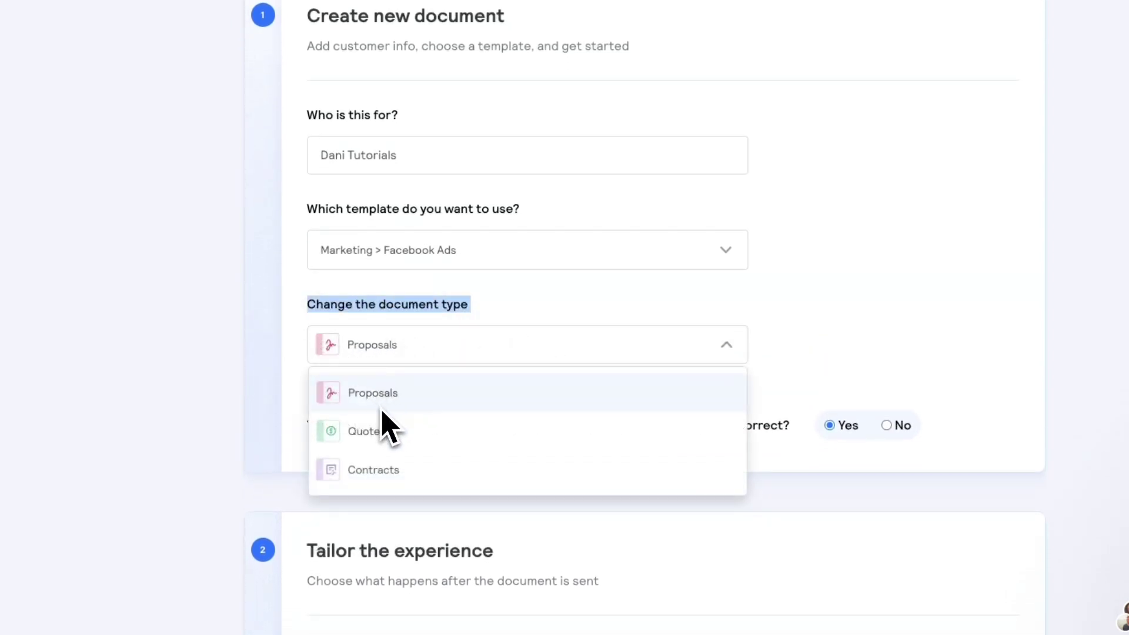
pyautogui.click(492, 353)
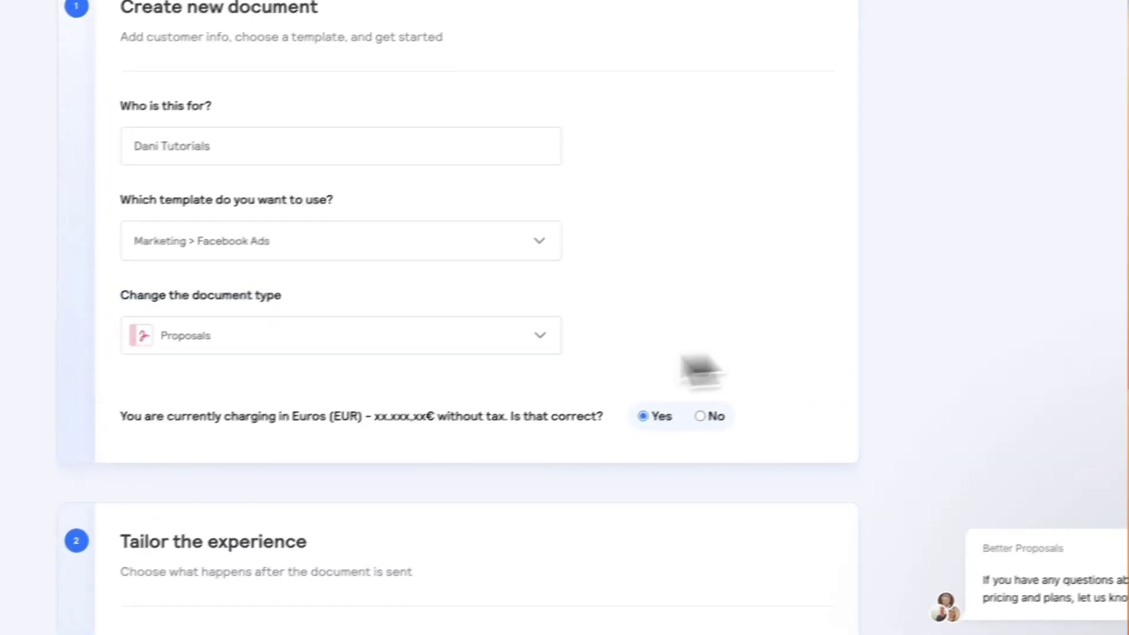
pyautogui.moveTo(313, 425); pyautogui.dragTo(409, 428)
pyautogui.moveTo(363, 386); pyautogui.dragTo(516, 389)
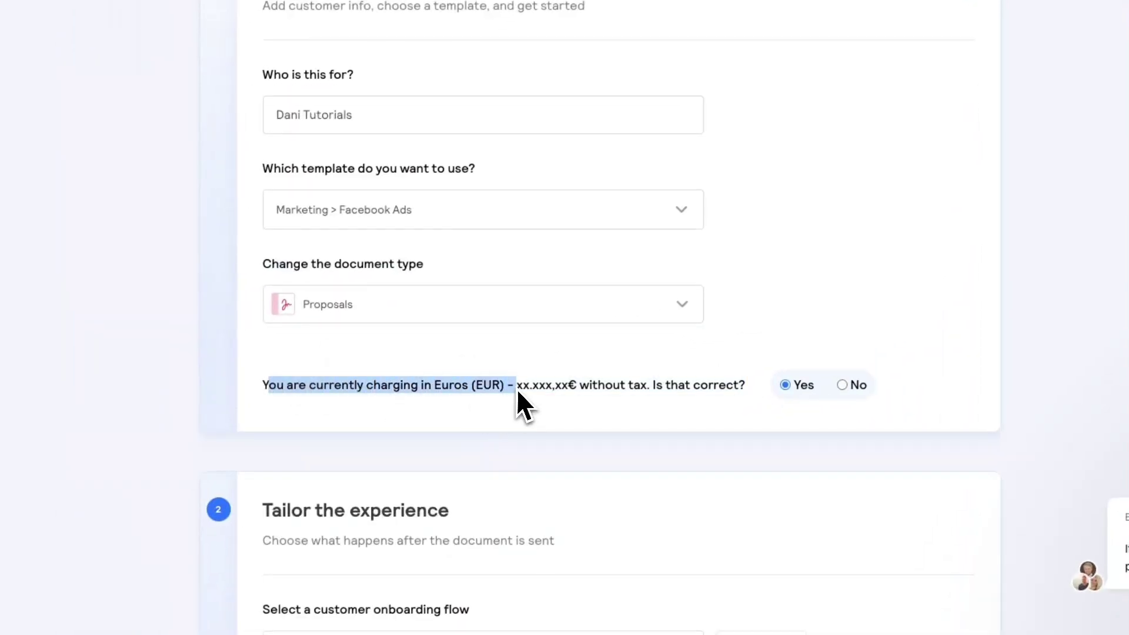
pyautogui.click(555, 398)
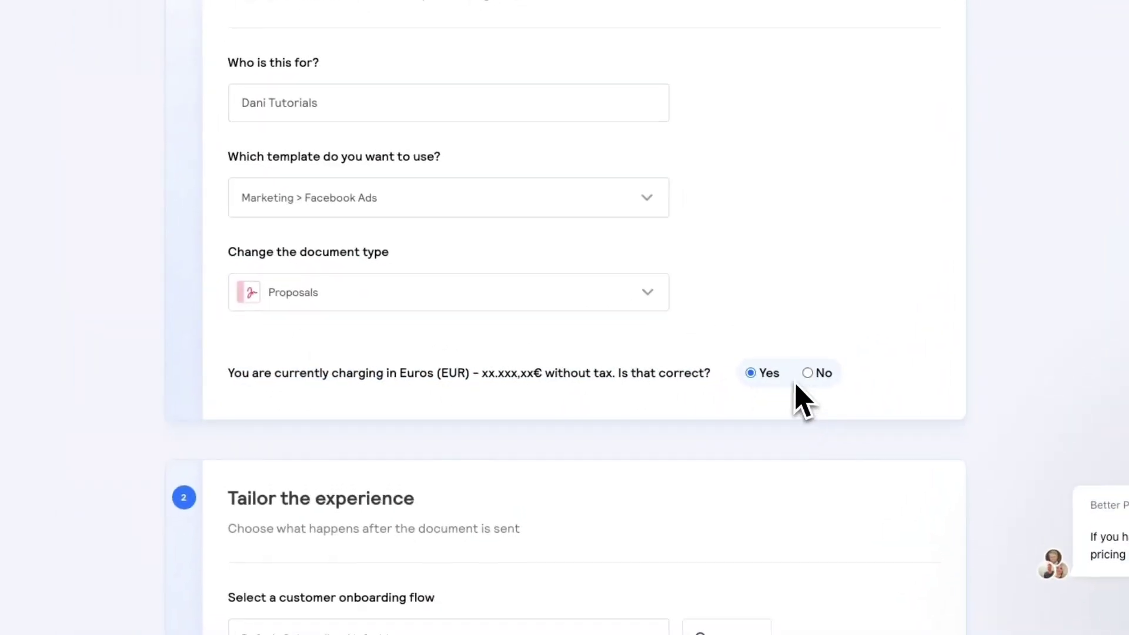
pyautogui.click(846, 386)
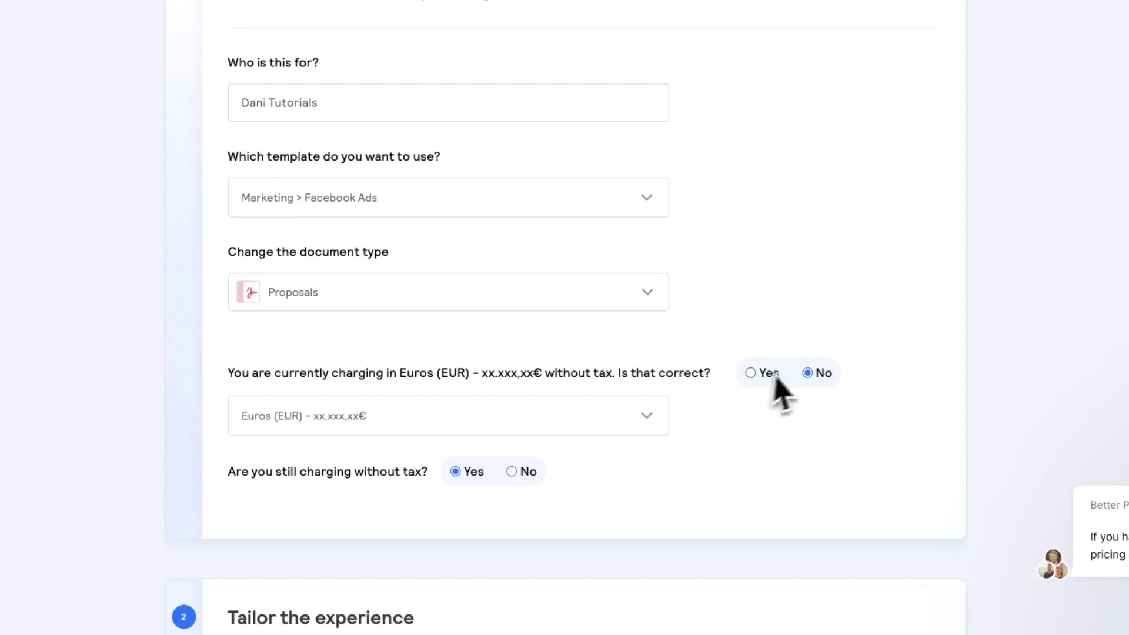
pyautogui.click(752, 374)
# Step: Keep Default Onboarding (default) as the onboarding flow
pyautogui.scroll(-3, 592, 364)
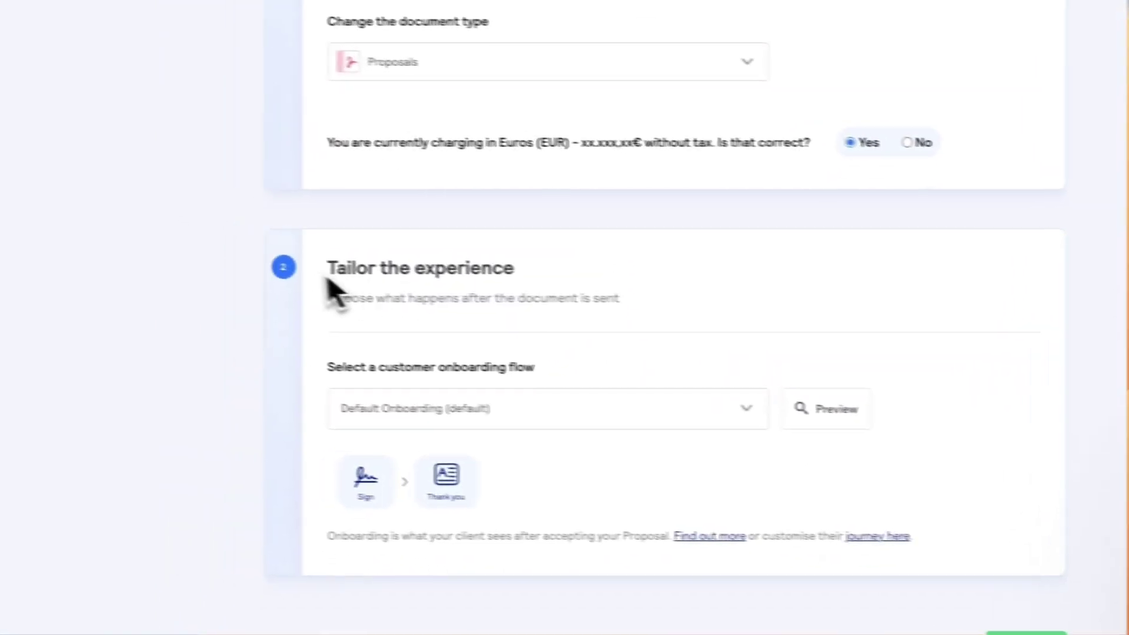
pyautogui.moveTo(338, 347); pyautogui.dragTo(518, 352)
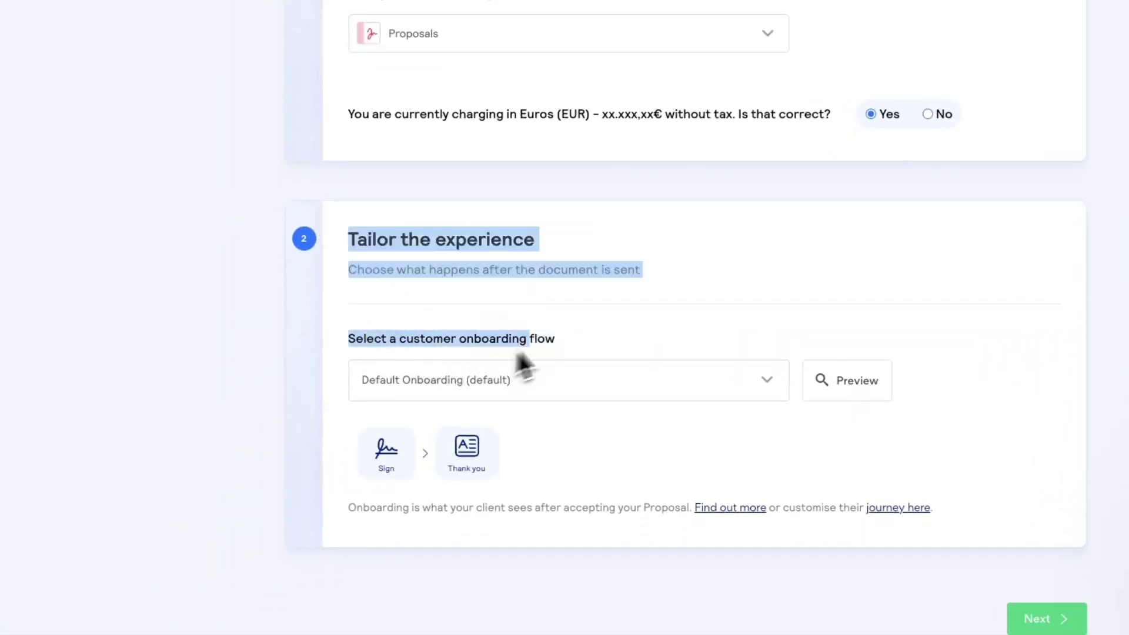
pyautogui.click(565, 353)
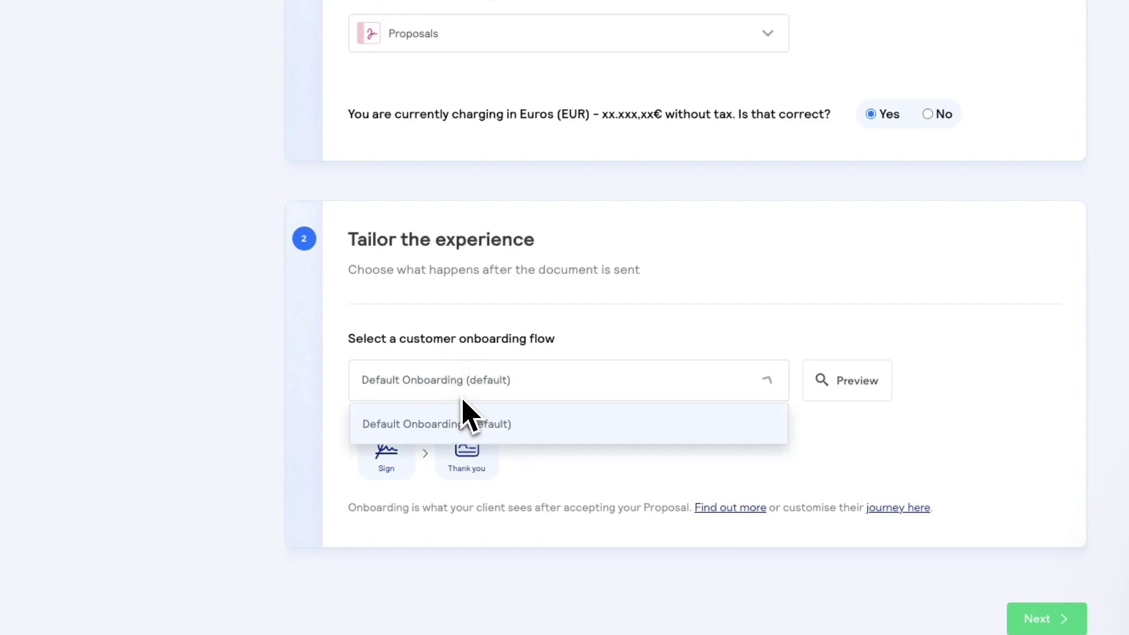
pyautogui.click(462, 394)
pyautogui.click(512, 433)
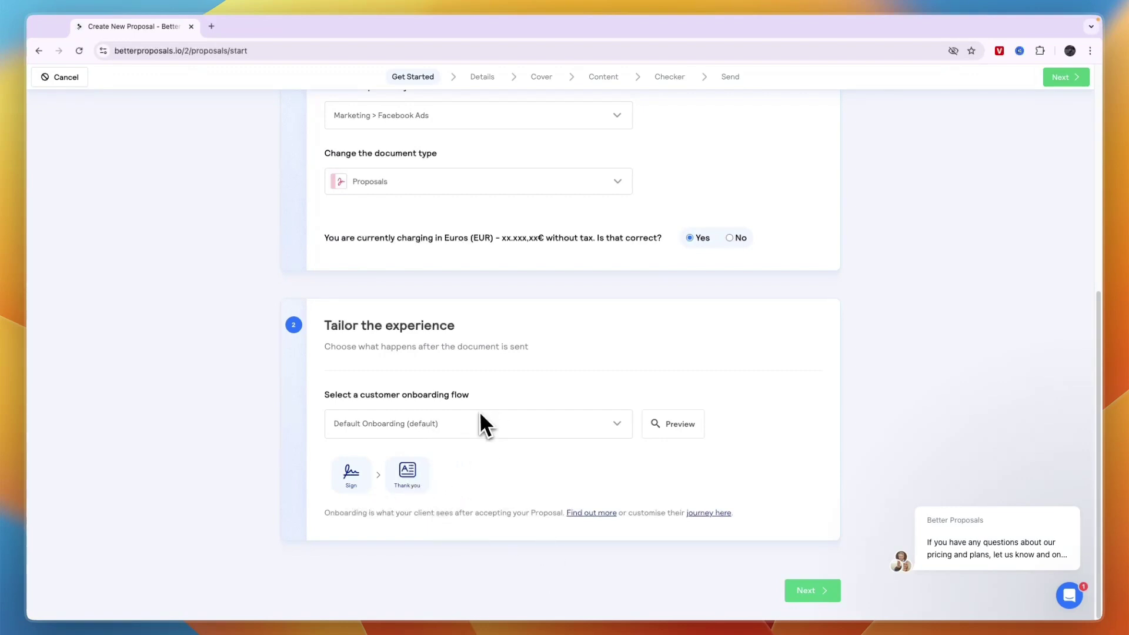
# Step: Move through Choose a Cover keeping No Cover, dismissing the chat popup on the way
pyautogui.click(811, 591)
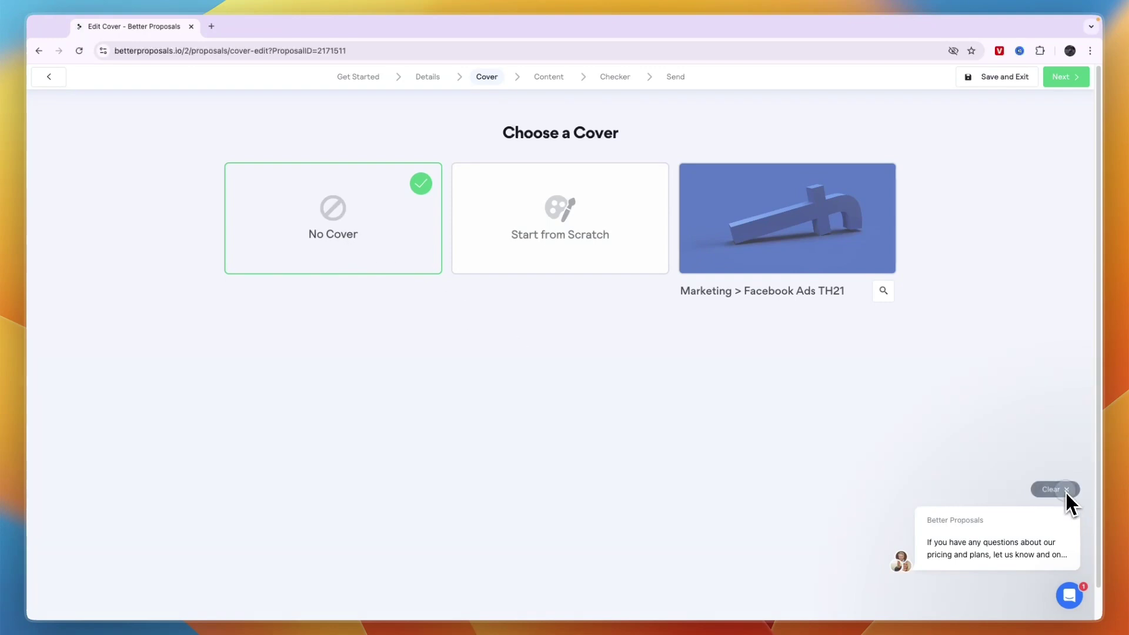
pyautogui.click(1066, 494)
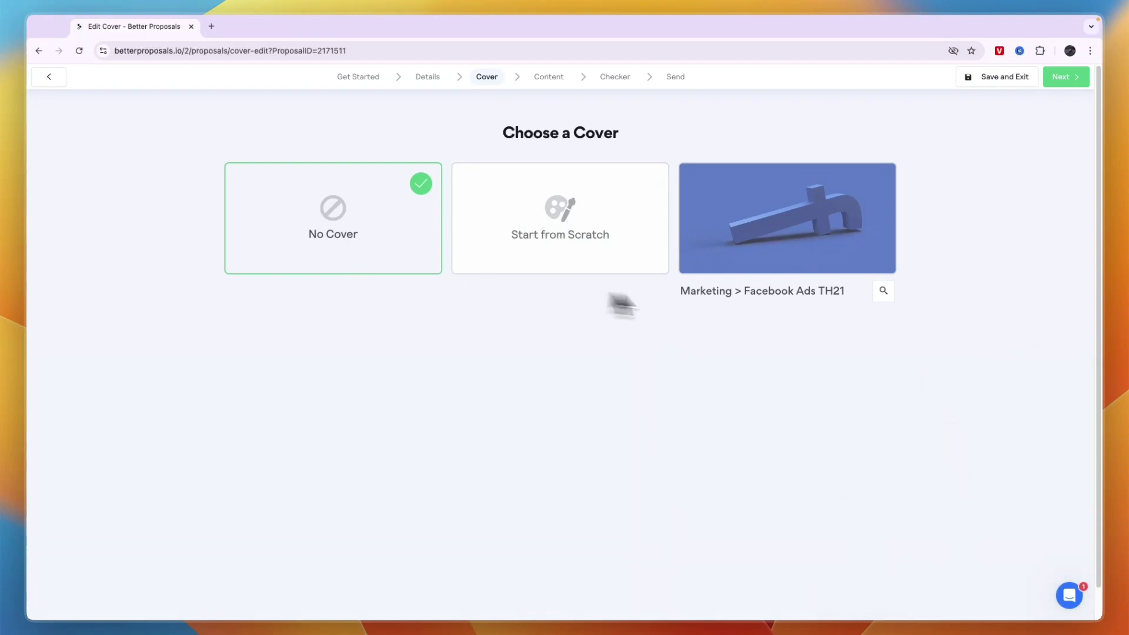
pyautogui.click(1057, 80)
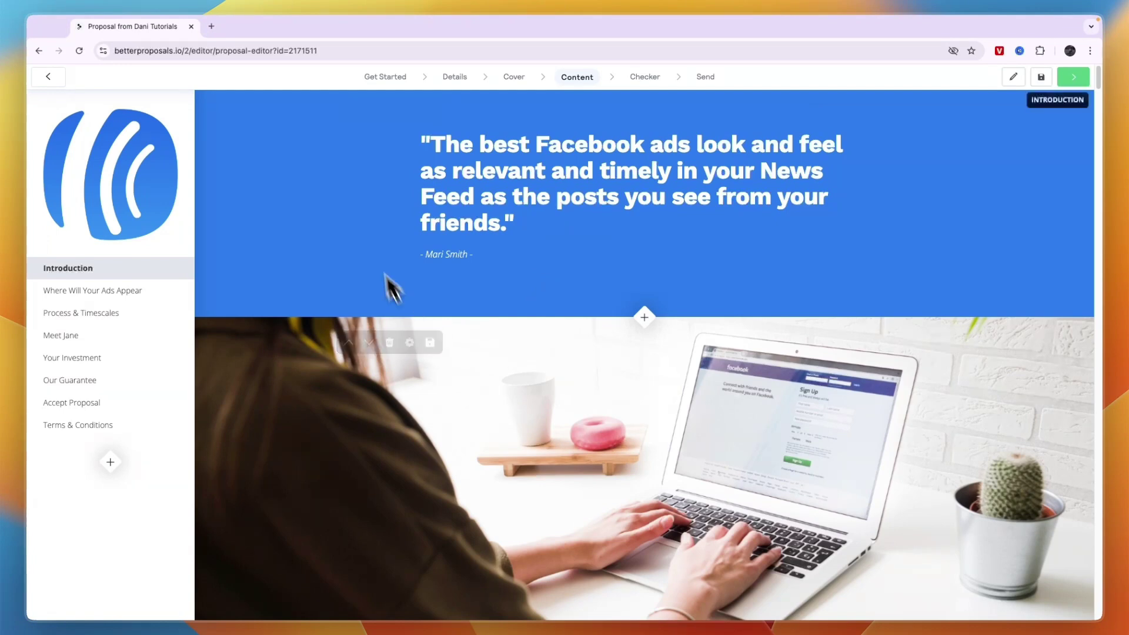
# Step: Scroll through the Facebook Ads proposal content down to the Meet Jane case study
pyautogui.scroll(-10, 539, 218)
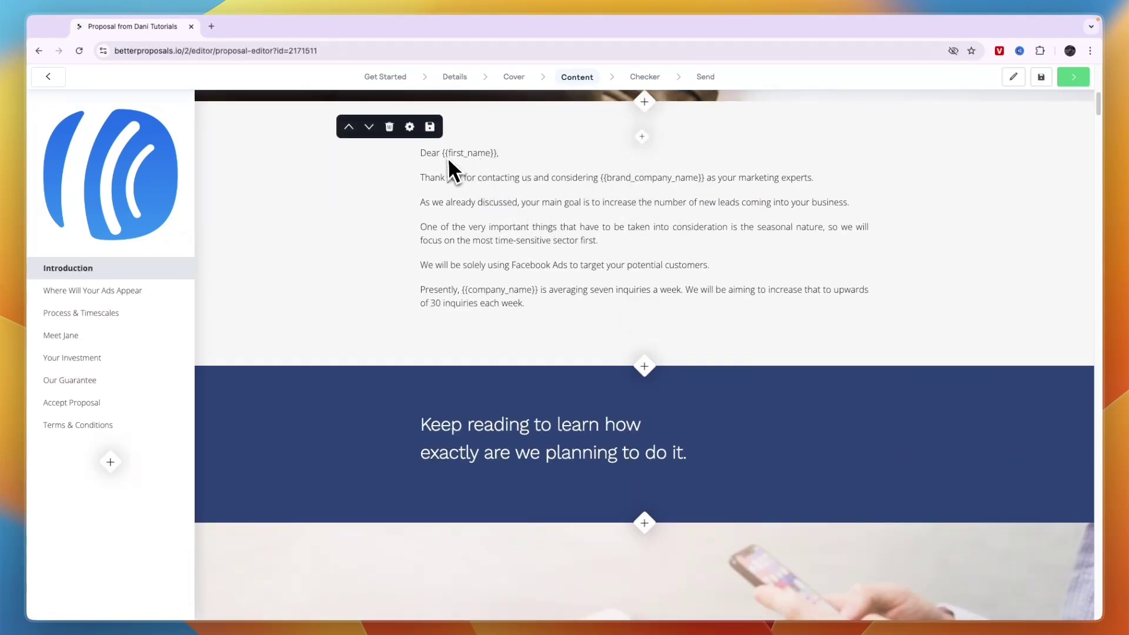
pyautogui.scroll(-15, 507, 171)
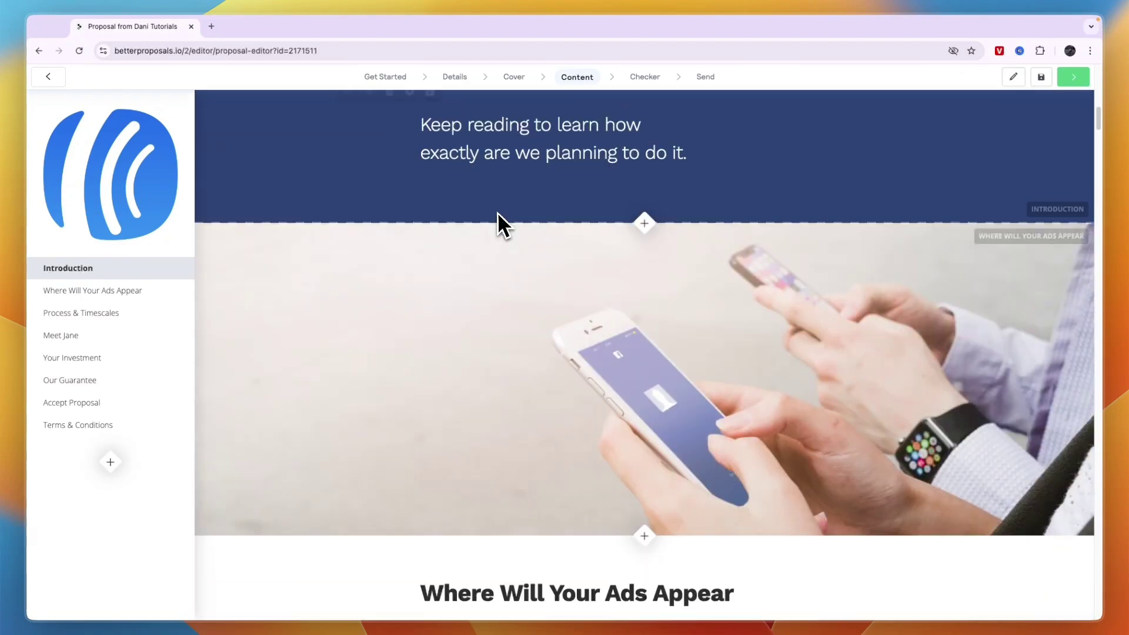
pyautogui.scroll(-15, 556, 260)
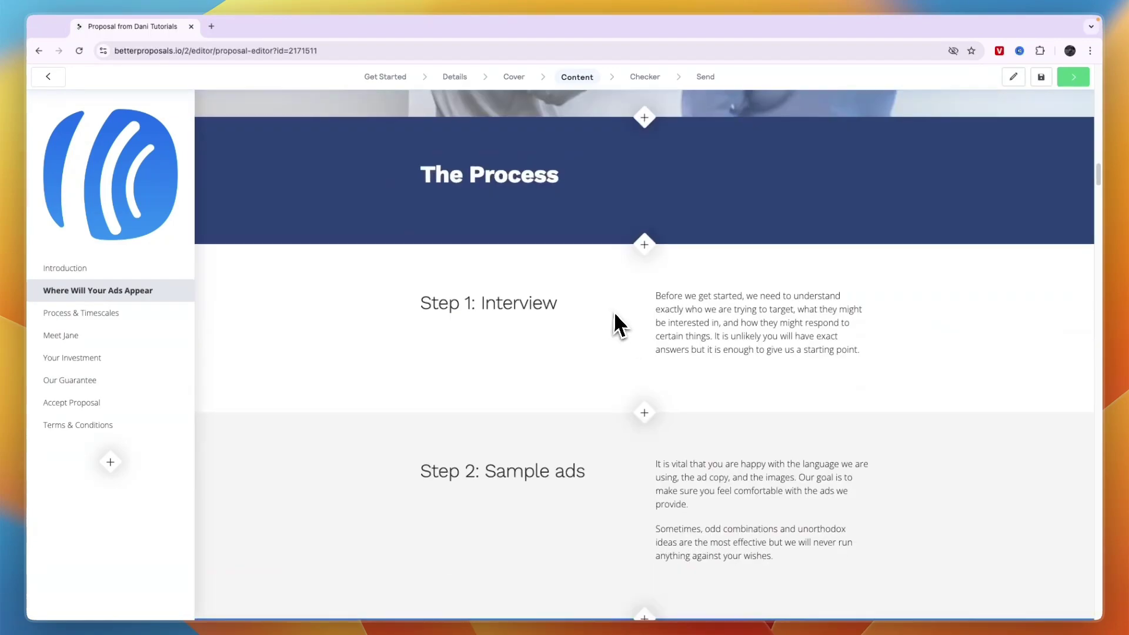
pyautogui.scroll(-15, 602, 382)
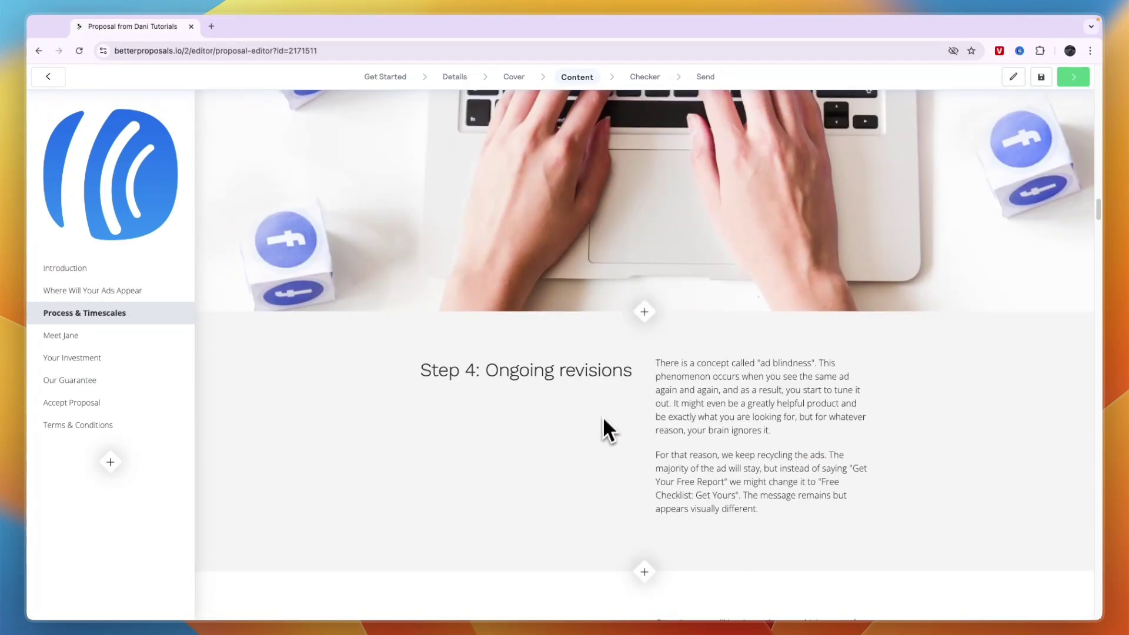
pyautogui.scroll(-15, 596, 430)
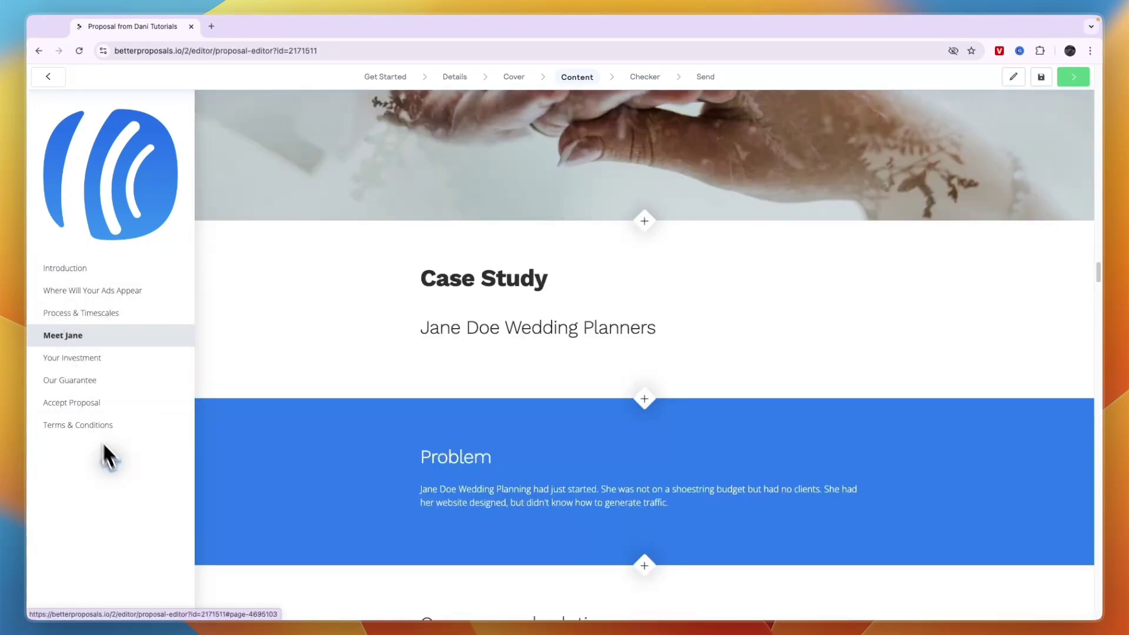
# Step: Add a Basic Info Page from the Common pre-built sections in the content library
pyautogui.click(113, 463)
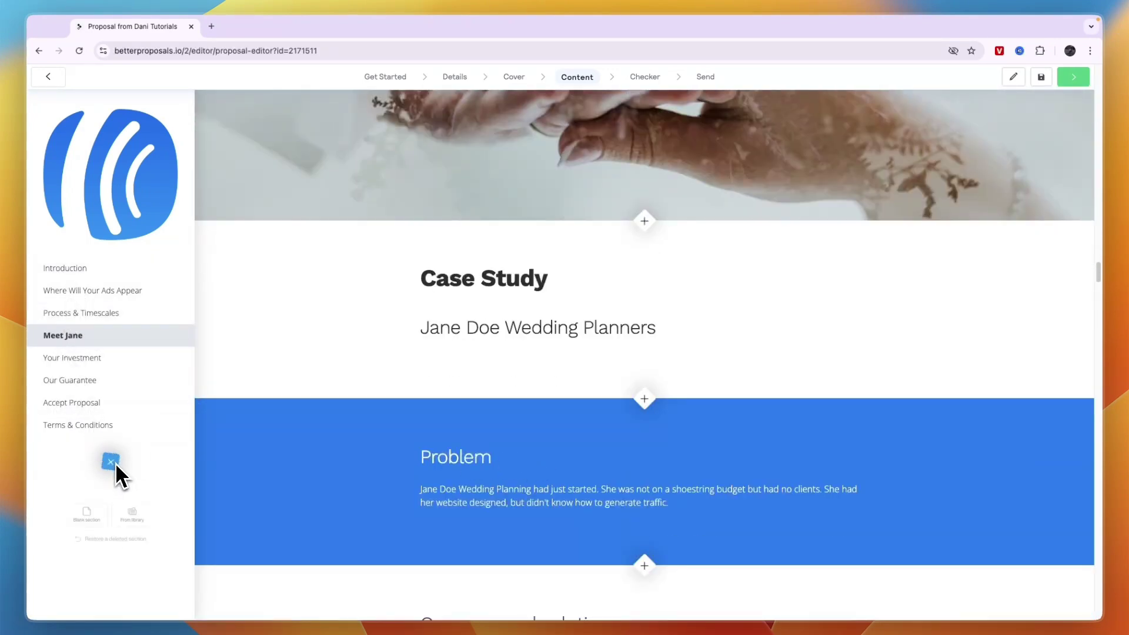
pyautogui.click(145, 510)
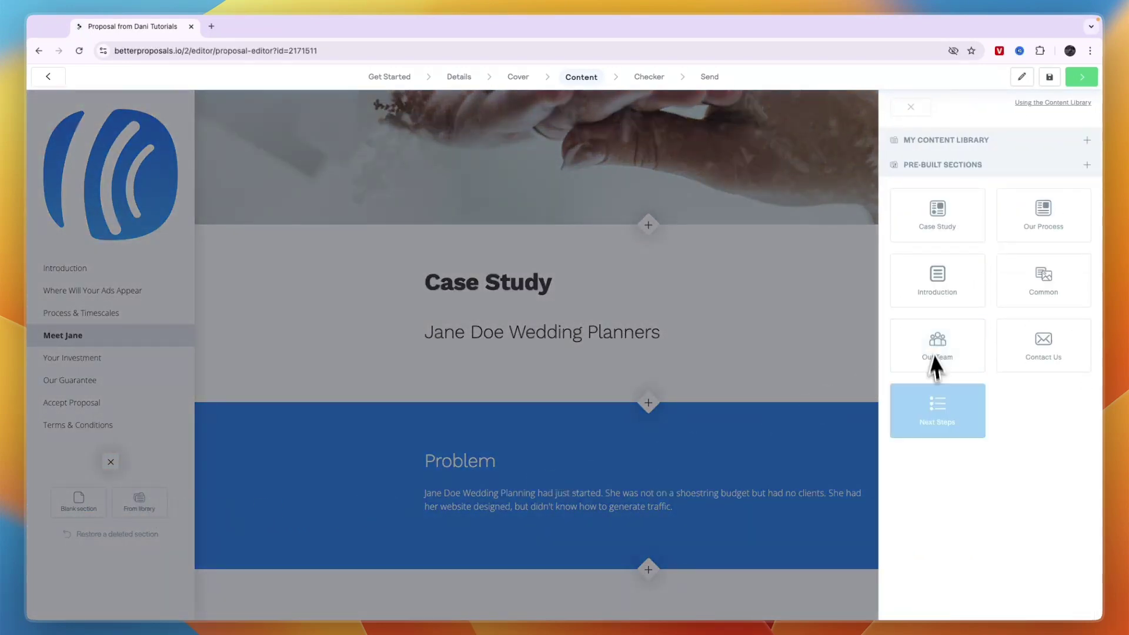
pyautogui.click(1004, 164)
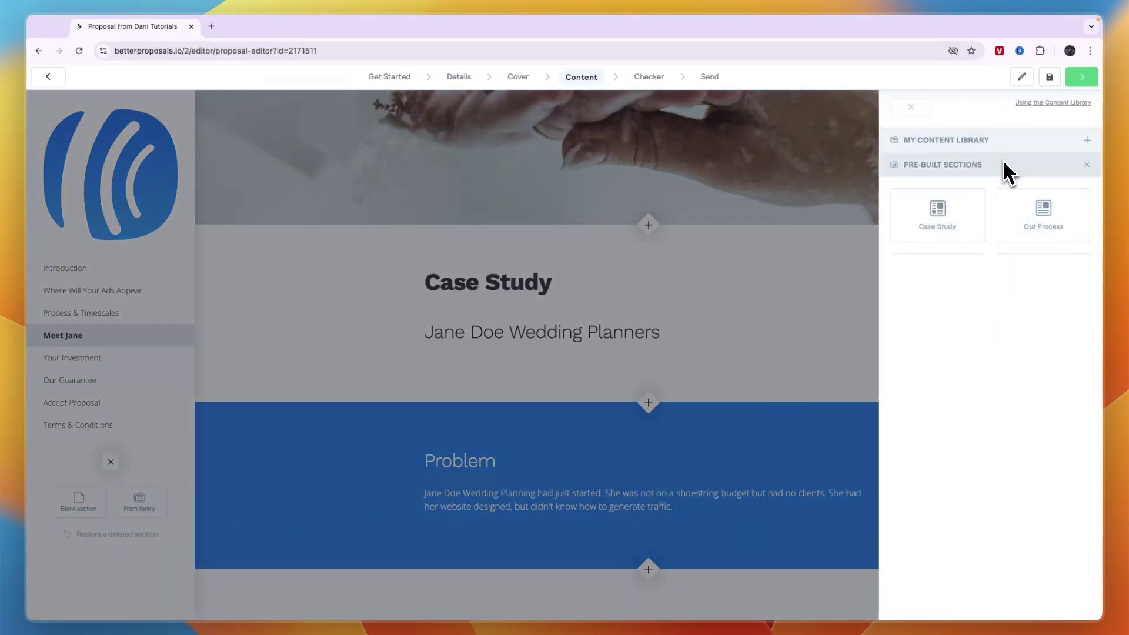
pyautogui.click(1046, 164)
pyautogui.click(1042, 276)
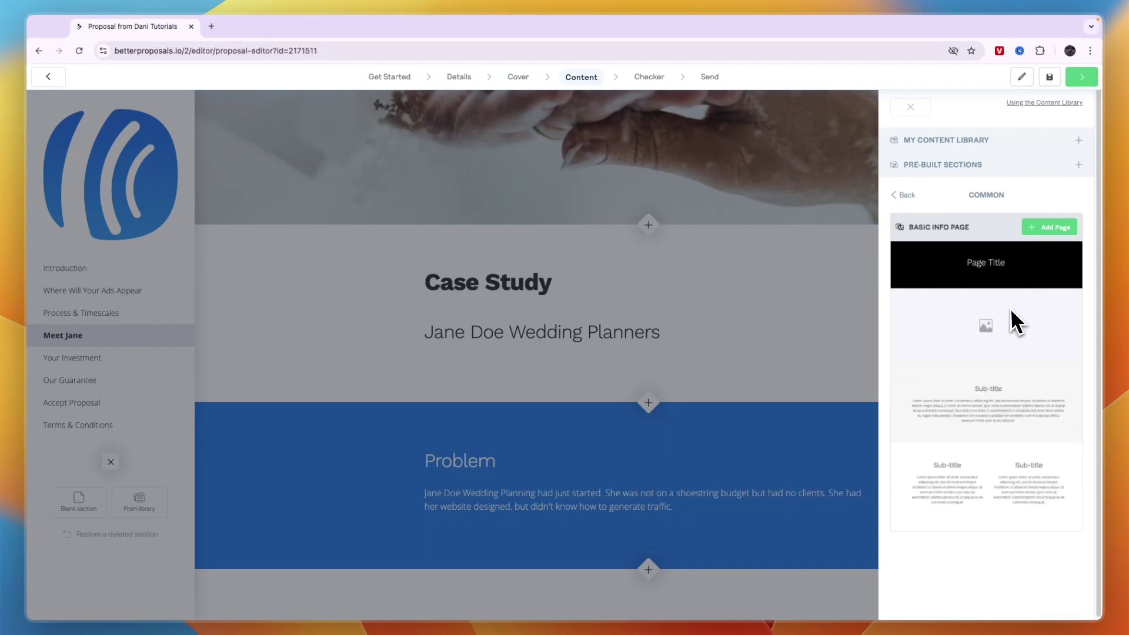
pyautogui.click(1057, 227)
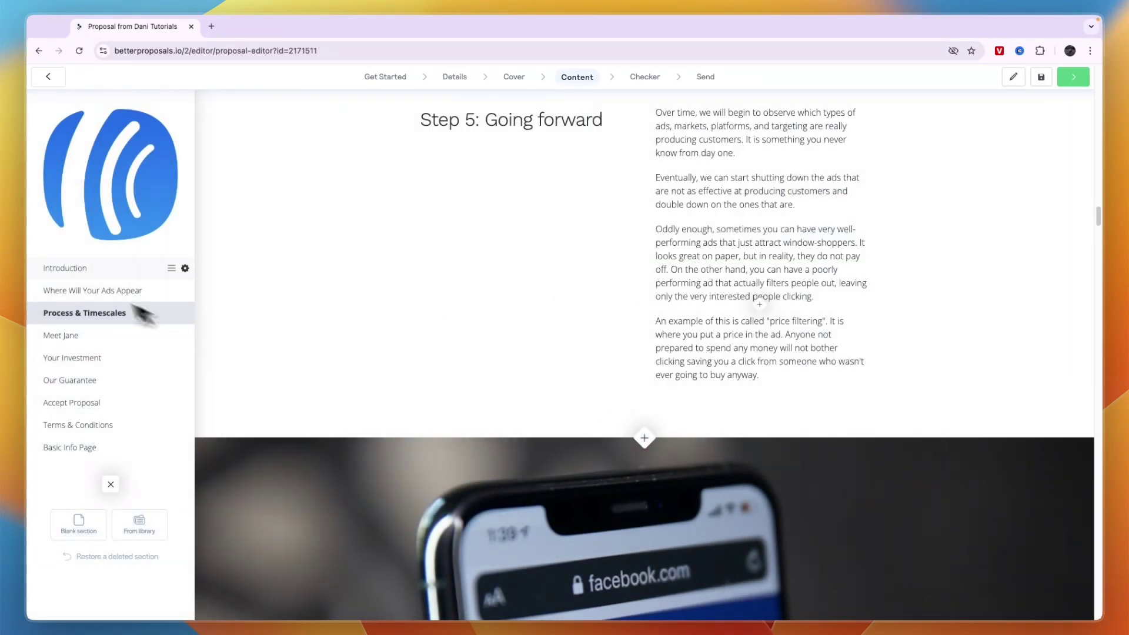
# Step: Give the new page's Page Title band a black background, then save and preview
pyautogui.click(91, 449)
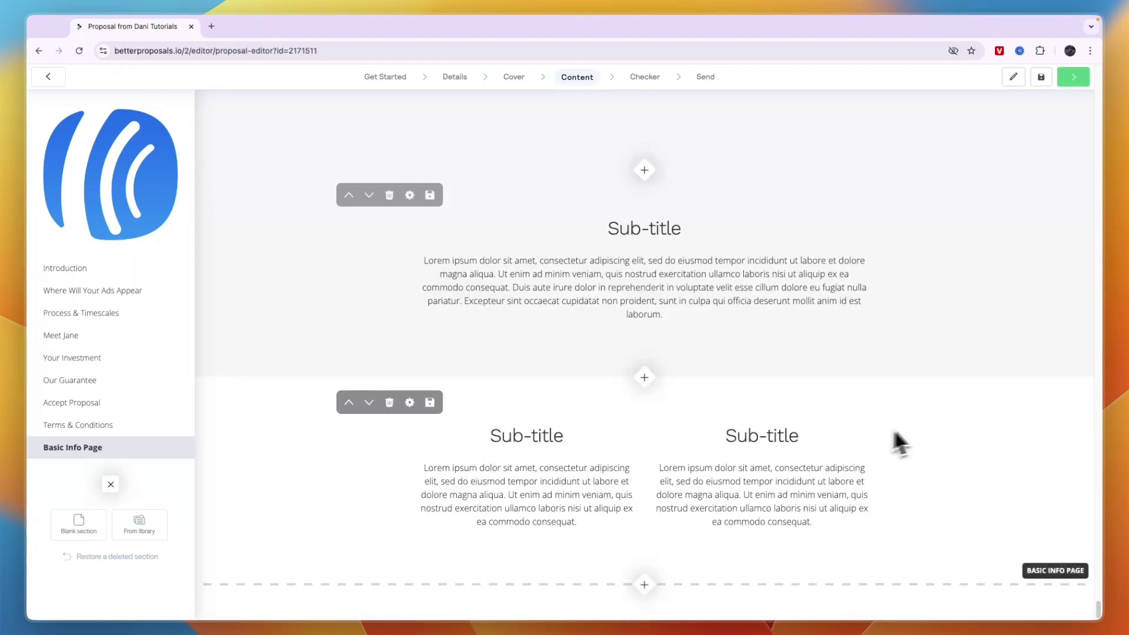
pyautogui.scroll(-6, 822, 446)
pyautogui.scroll(10, 812, 441)
pyautogui.click(789, 399)
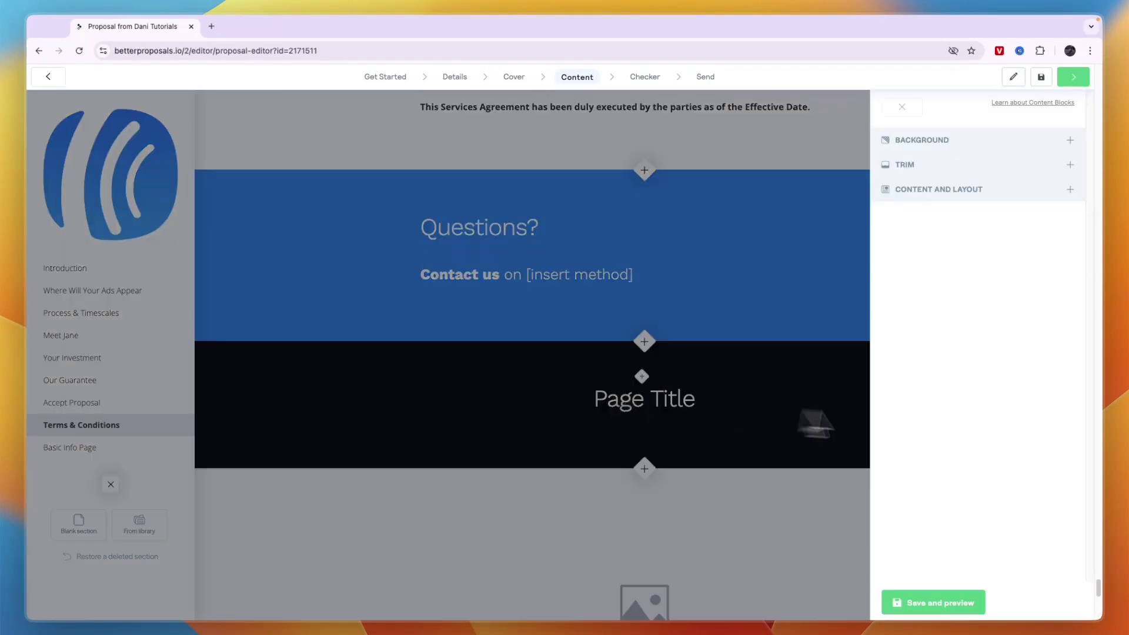
pyautogui.click(940, 136)
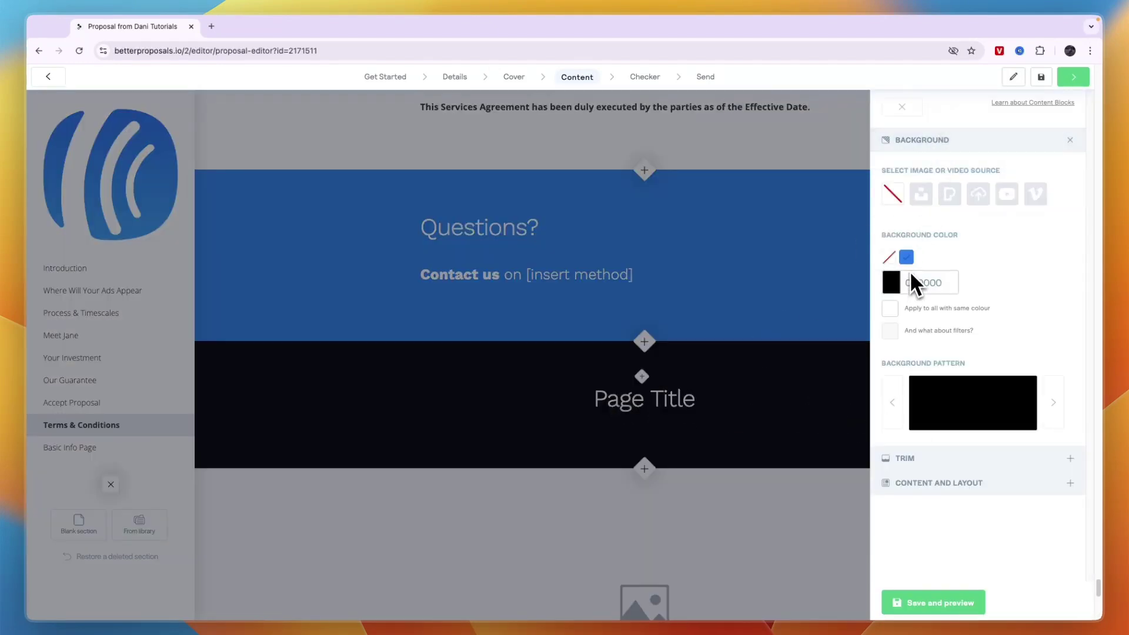
pyautogui.click(919, 604)
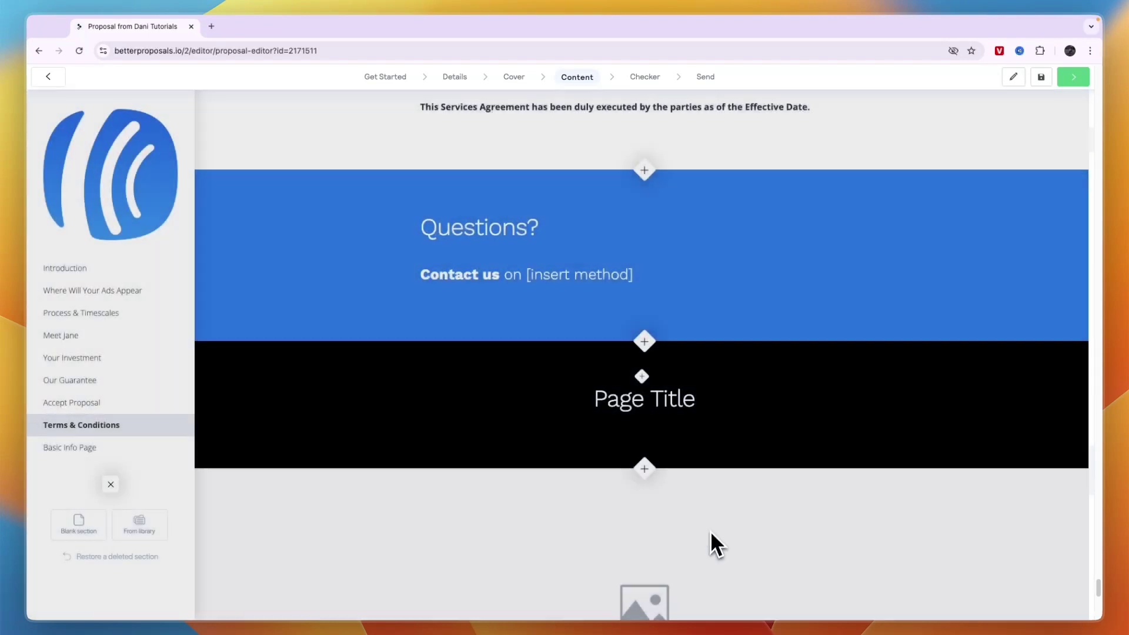
pyautogui.scroll(15, 677, 428)
pyautogui.scroll(15, 581, 279)
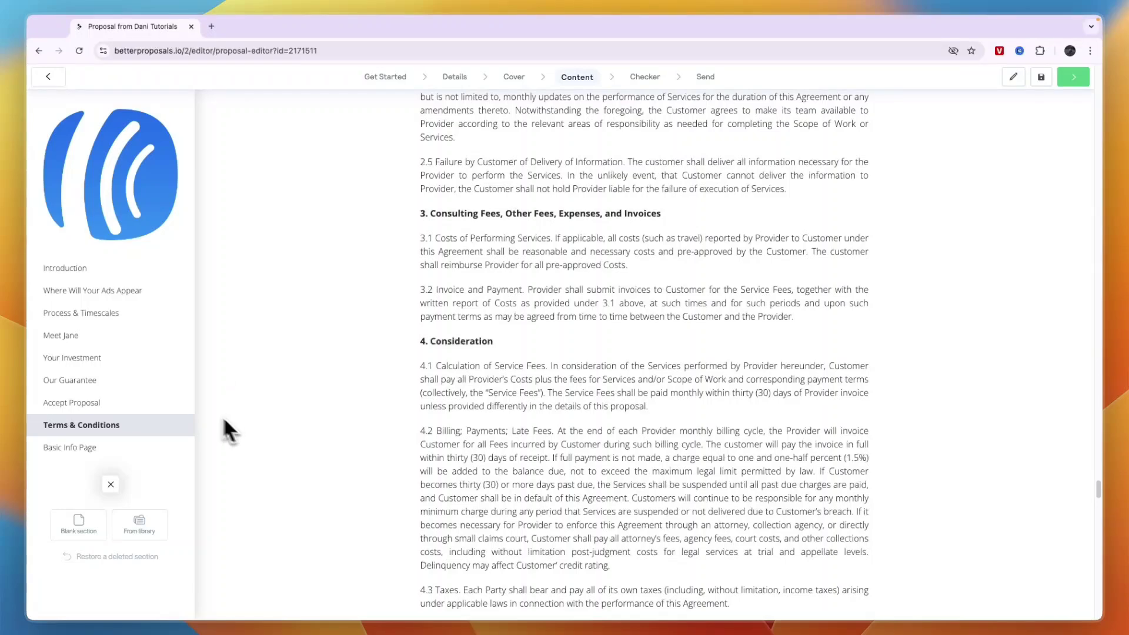
pyautogui.scroll(6, 227, 429)
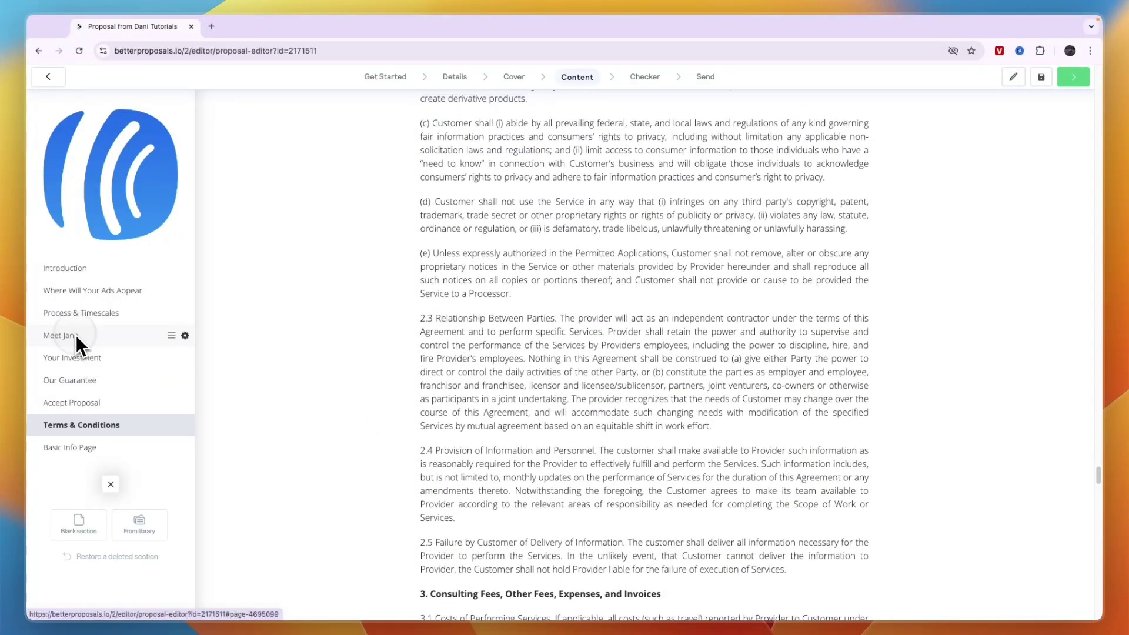
pyautogui.click(76, 335)
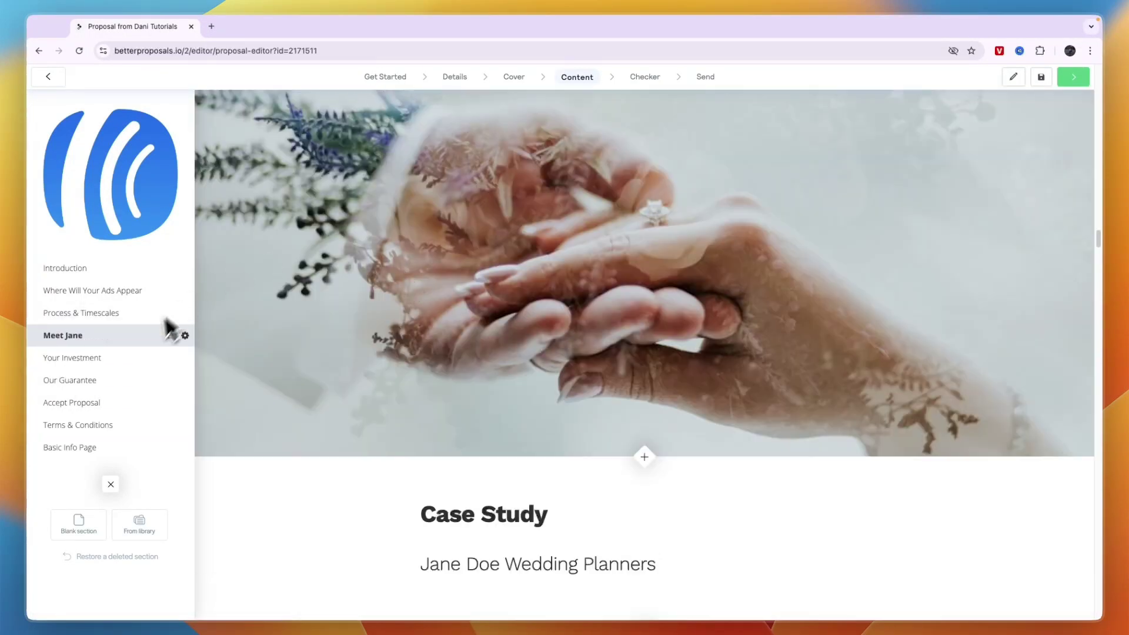
pyautogui.click(136, 313)
pyautogui.scroll(20, 666, 351)
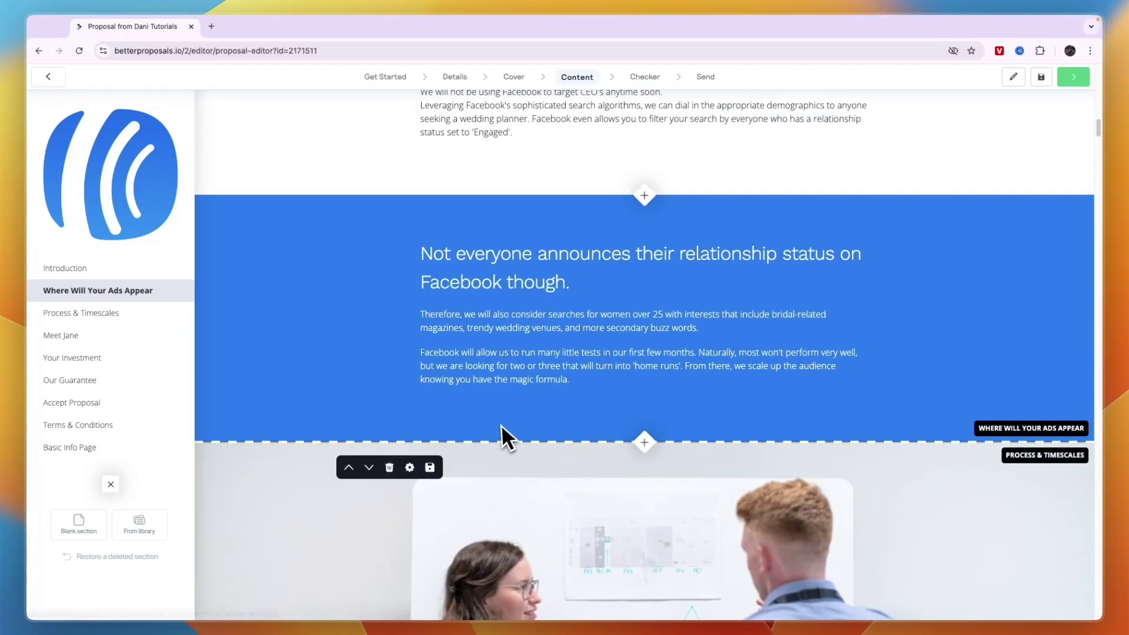
pyautogui.scroll(1, 764, 205)
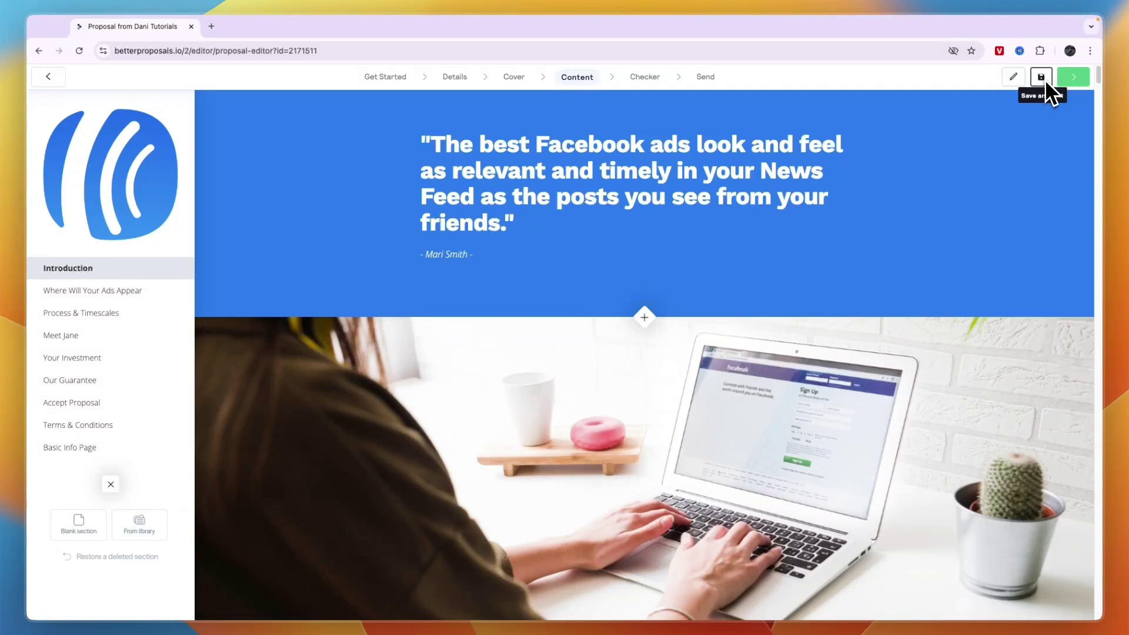
# Step: Advance to the Document Checker and review the proposal's flagged issues
pyautogui.click(1086, 83)
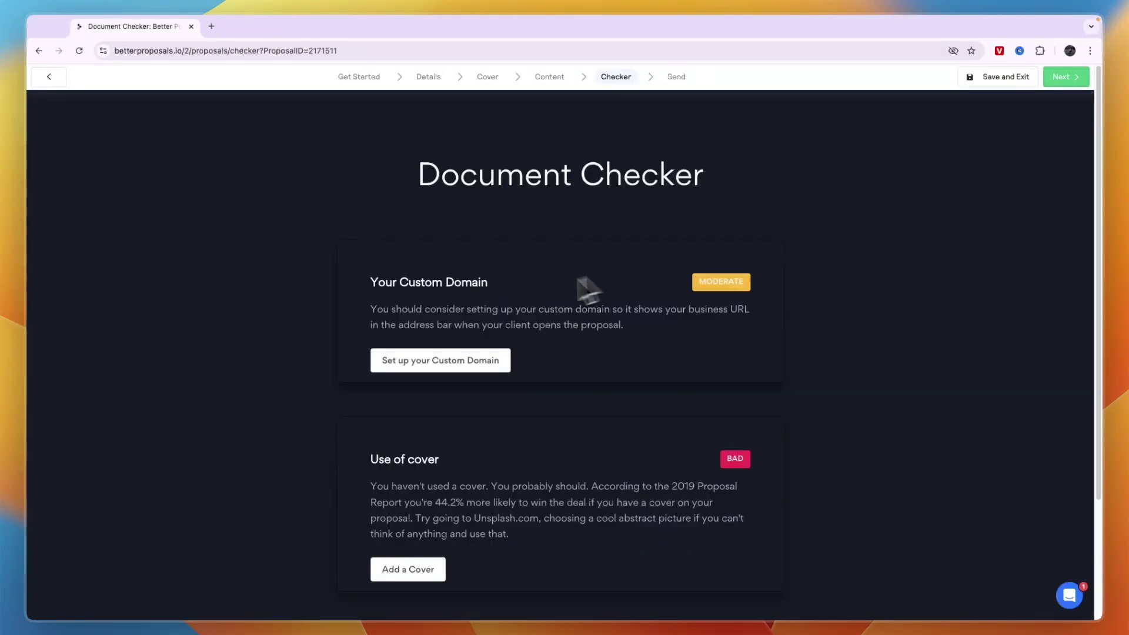
pyautogui.moveTo(425, 178); pyautogui.dragTo(698, 182)
pyautogui.click(585, 194)
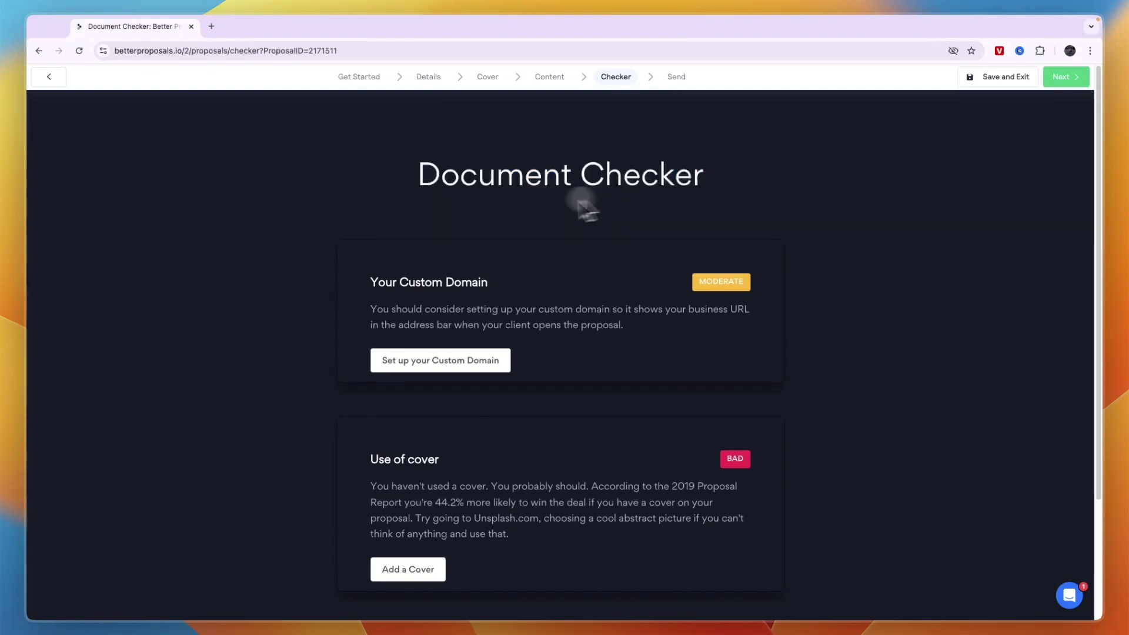
pyautogui.scroll(-1, 379, 245)
# Step: Read the Your Custom Domain advice and start setting up a custom domain
pyautogui.moveTo(366, 268); pyautogui.dragTo(526, 279)
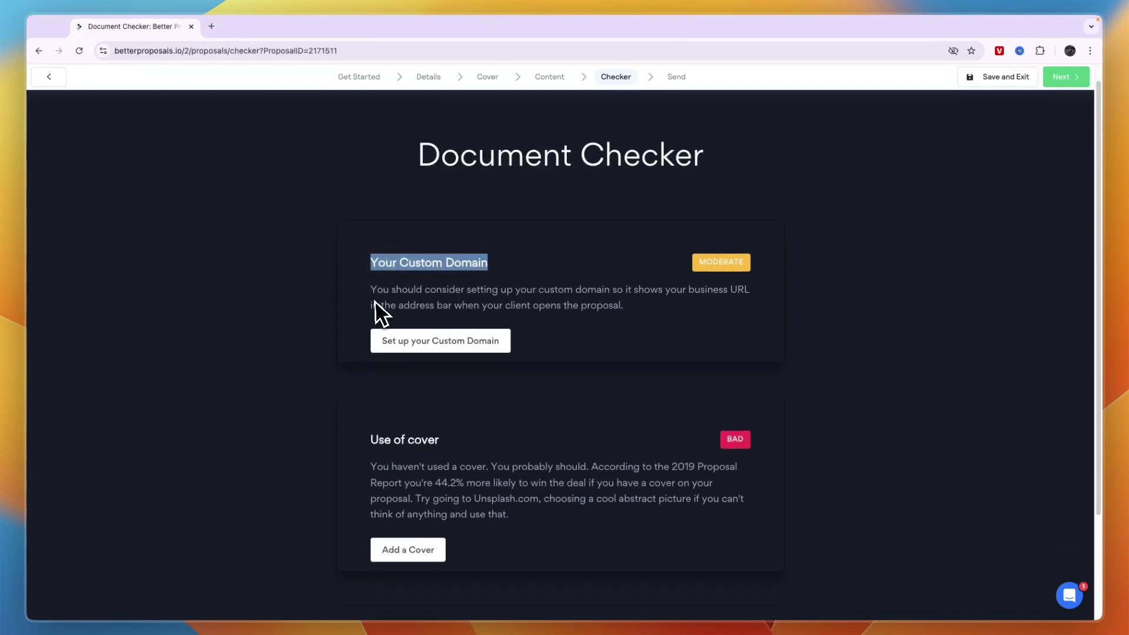
pyautogui.moveTo(371, 290); pyautogui.dragTo(589, 292)
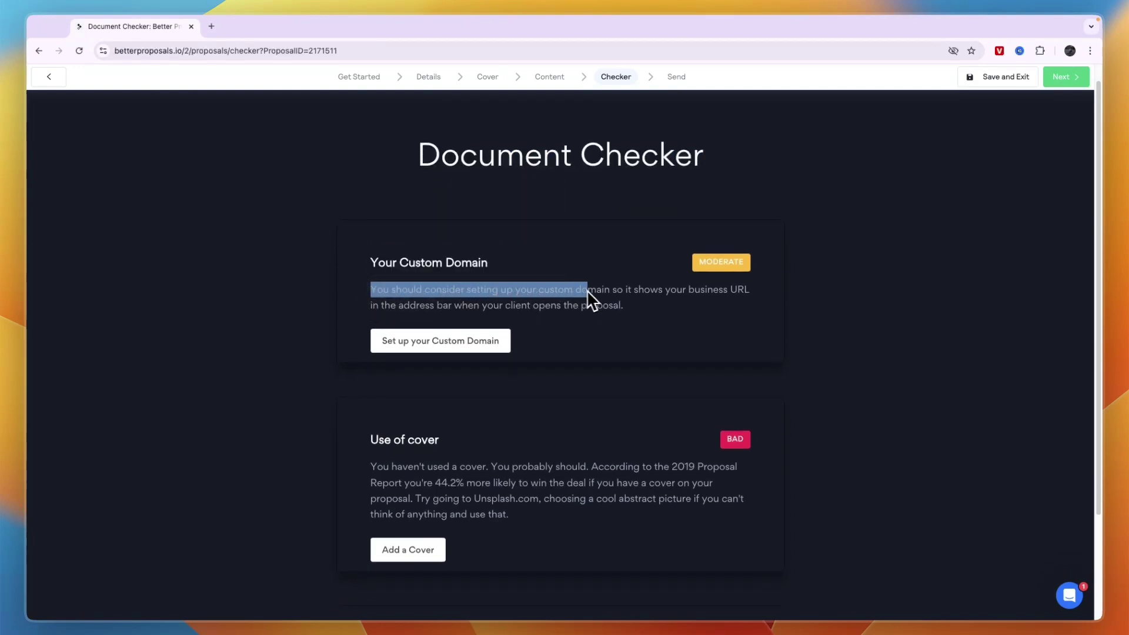
pyautogui.moveTo(746, 289); pyautogui.dragTo(550, 325)
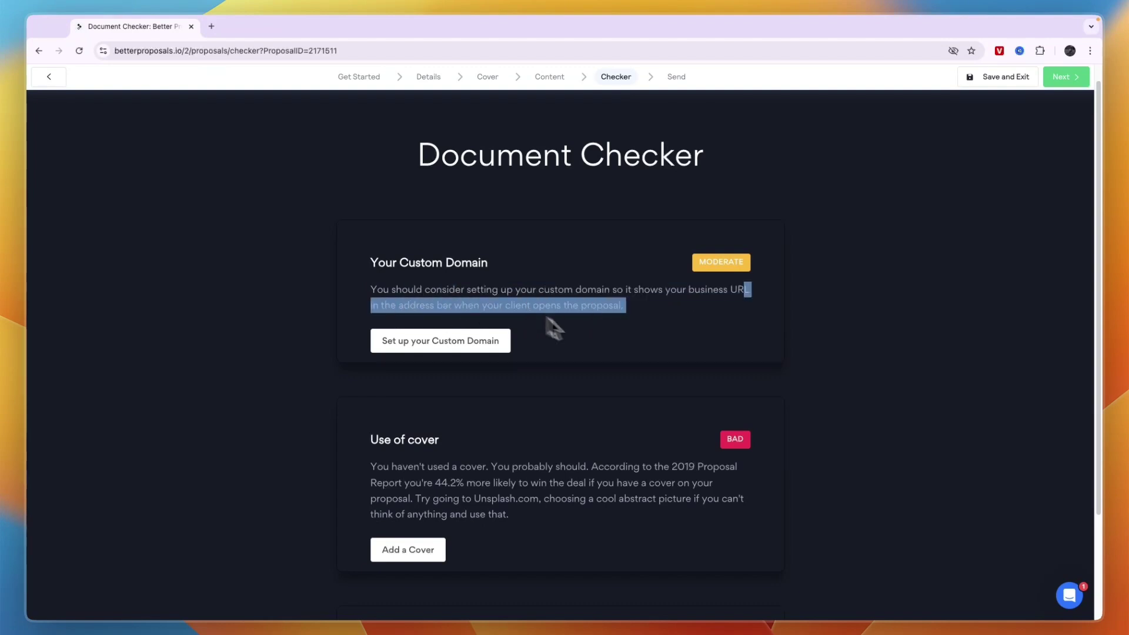
pyautogui.click(578, 323)
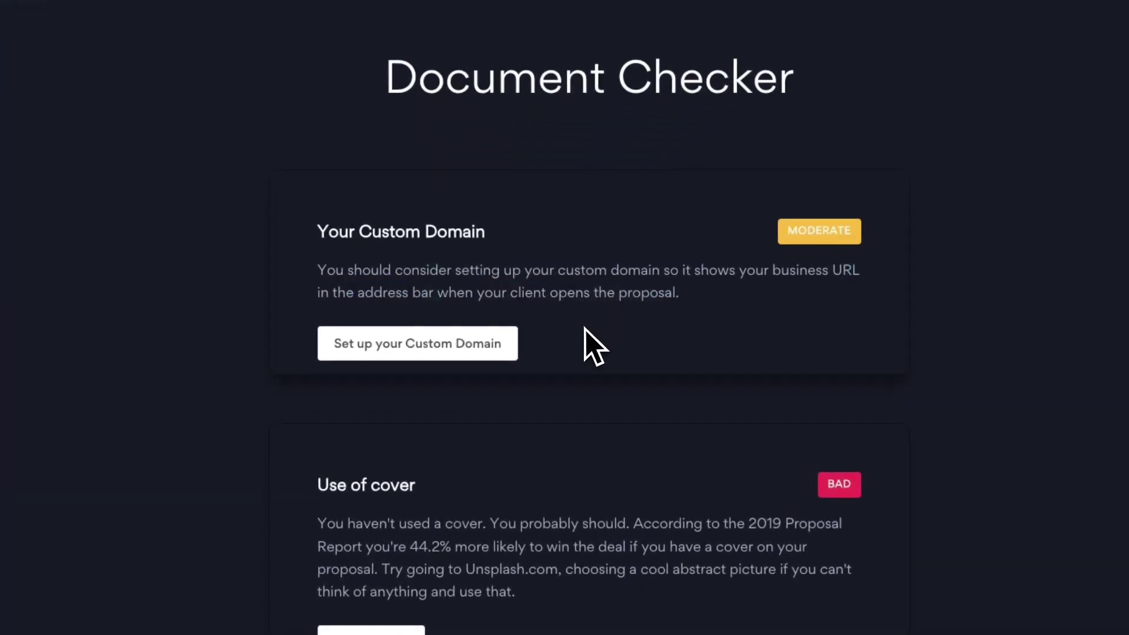
pyautogui.scroll(-1, 585, 328)
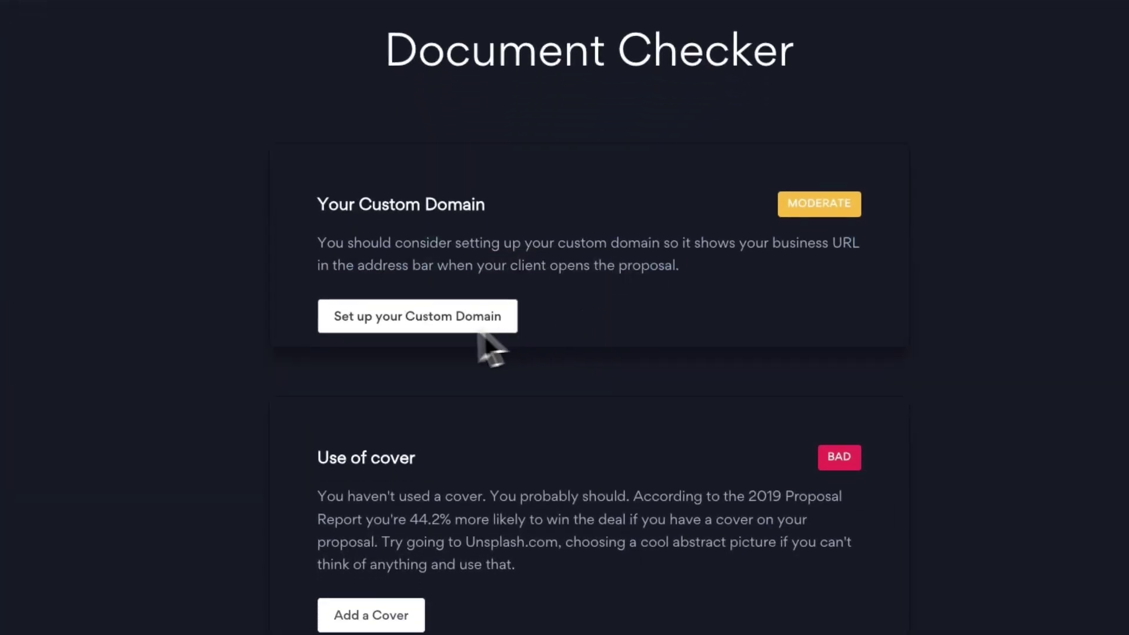
pyautogui.click(426, 320)
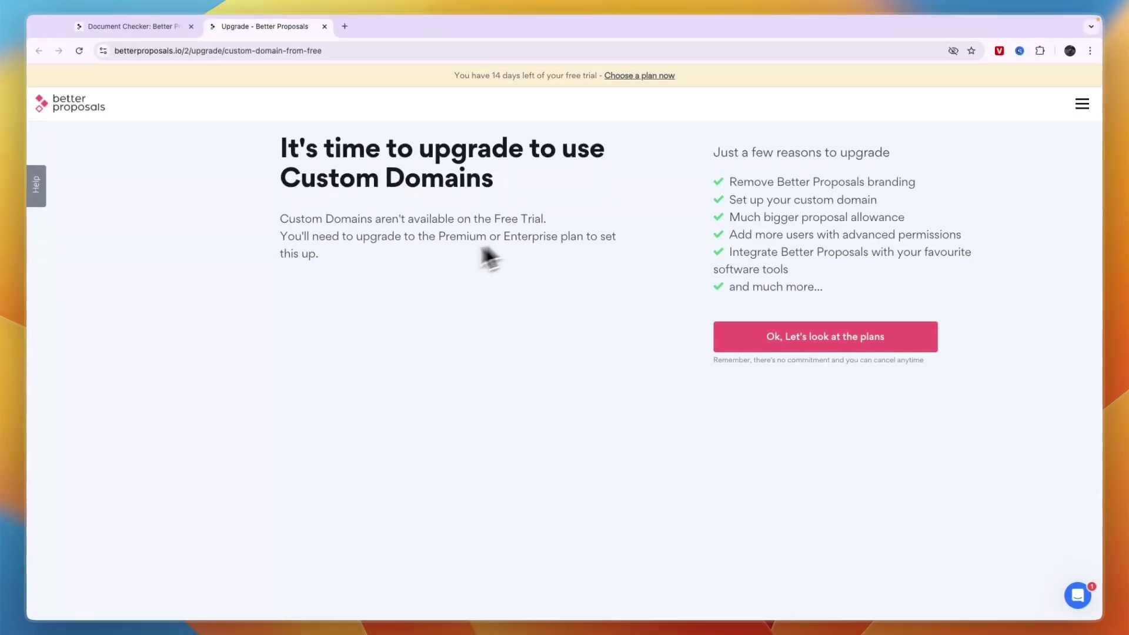
# Step: Close the Custom Domains upgrade tab and scroll the checker results to the 44.2% win statistic
pyautogui.moveTo(494, 228); pyautogui.dragTo(329, 141)
pyautogui.click(565, 252)
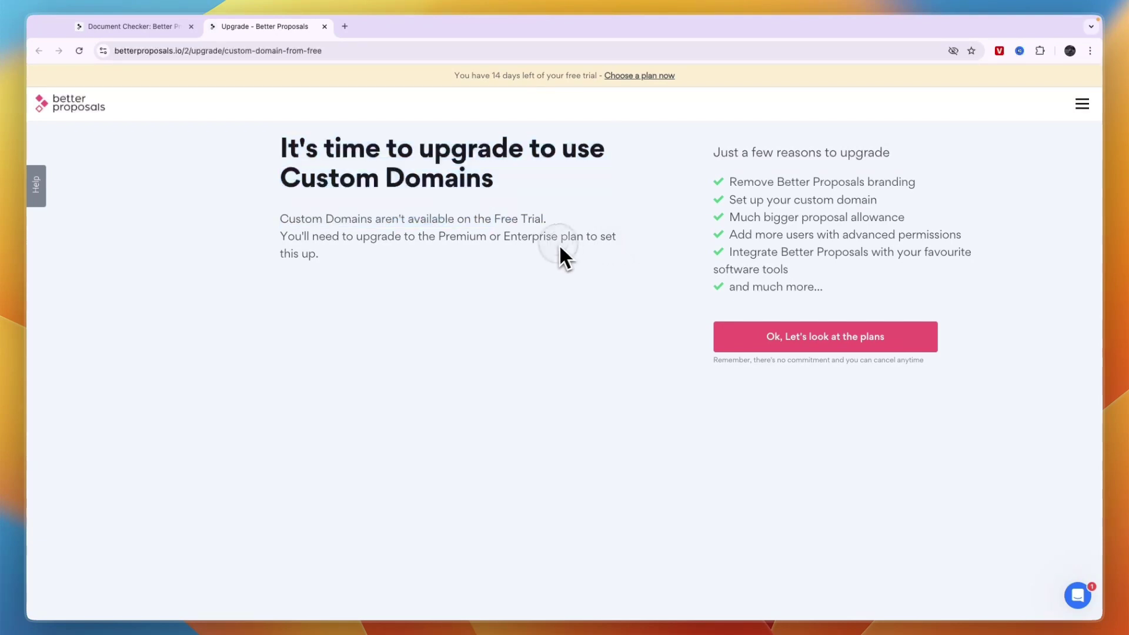
pyautogui.click(324, 27)
pyautogui.scroll(-2, 507, 336)
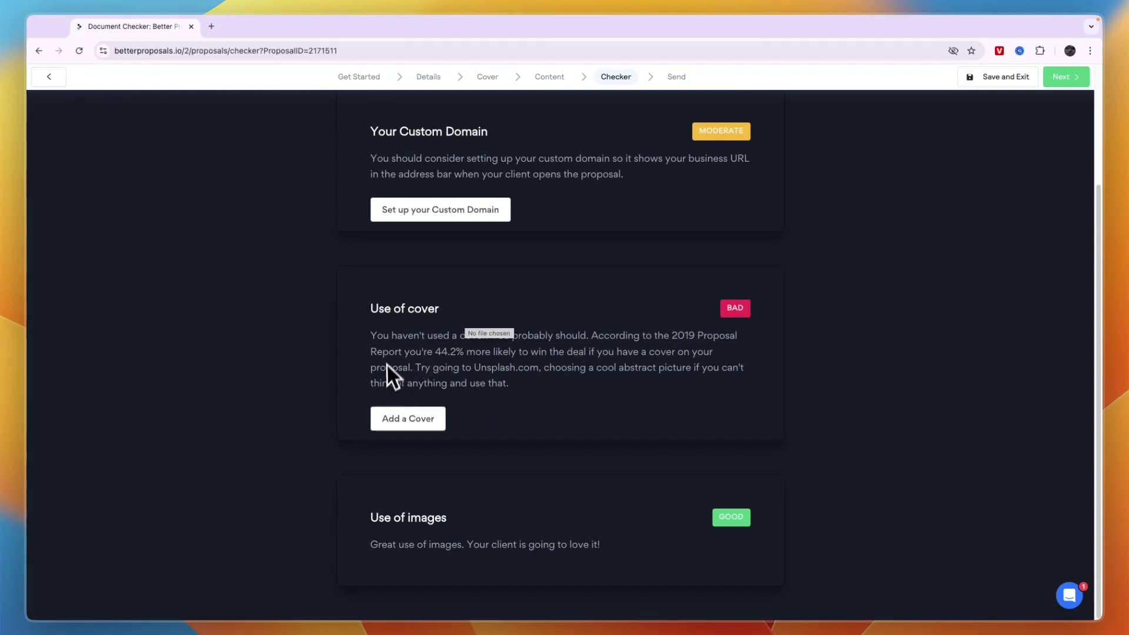
pyautogui.moveTo(472, 359); pyautogui.dragTo(410, 374)
# Step: Apply the Marketing > Facebook Ads TH21 cover to the proposal, then go back to Content
pyautogui.click(464, 418)
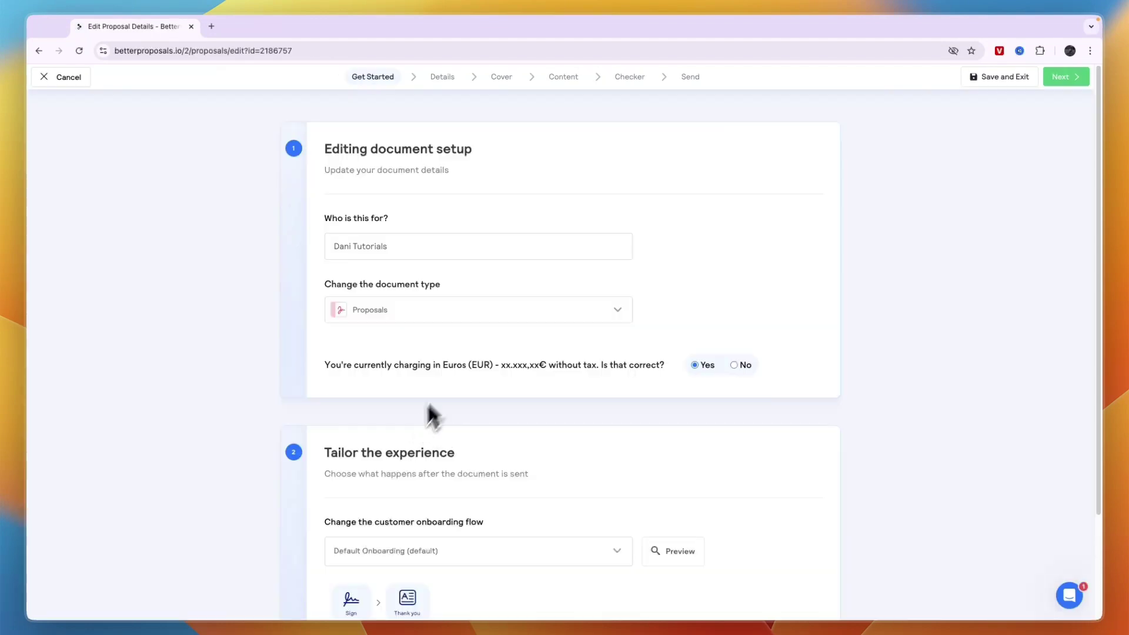
pyautogui.scroll(-3, 447, 312)
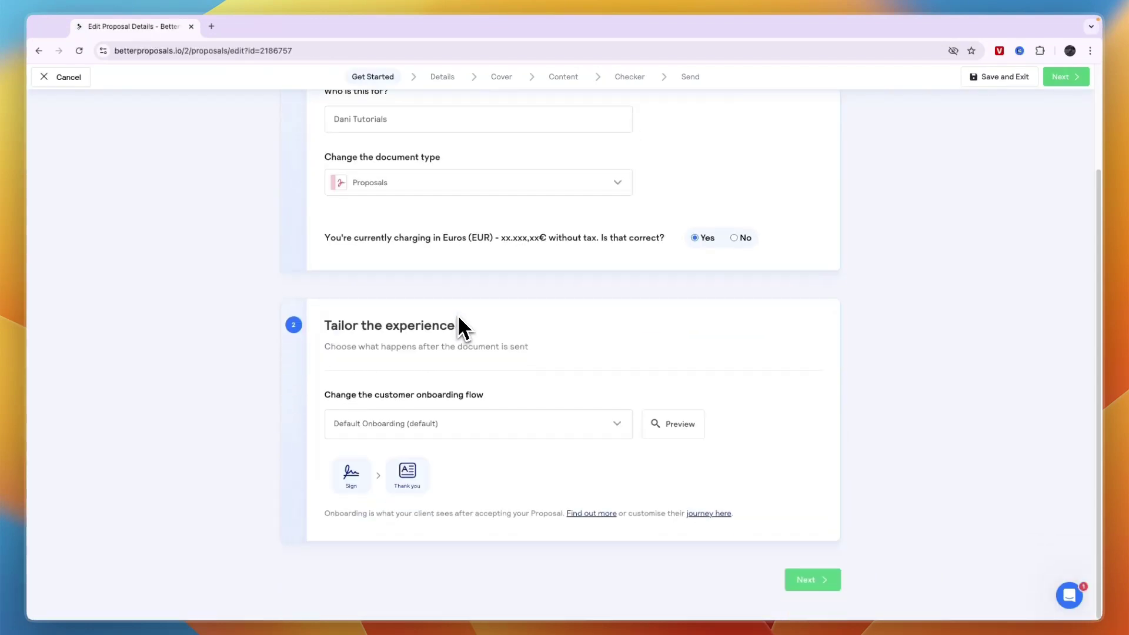
pyautogui.click(812, 580)
pyautogui.click(774, 250)
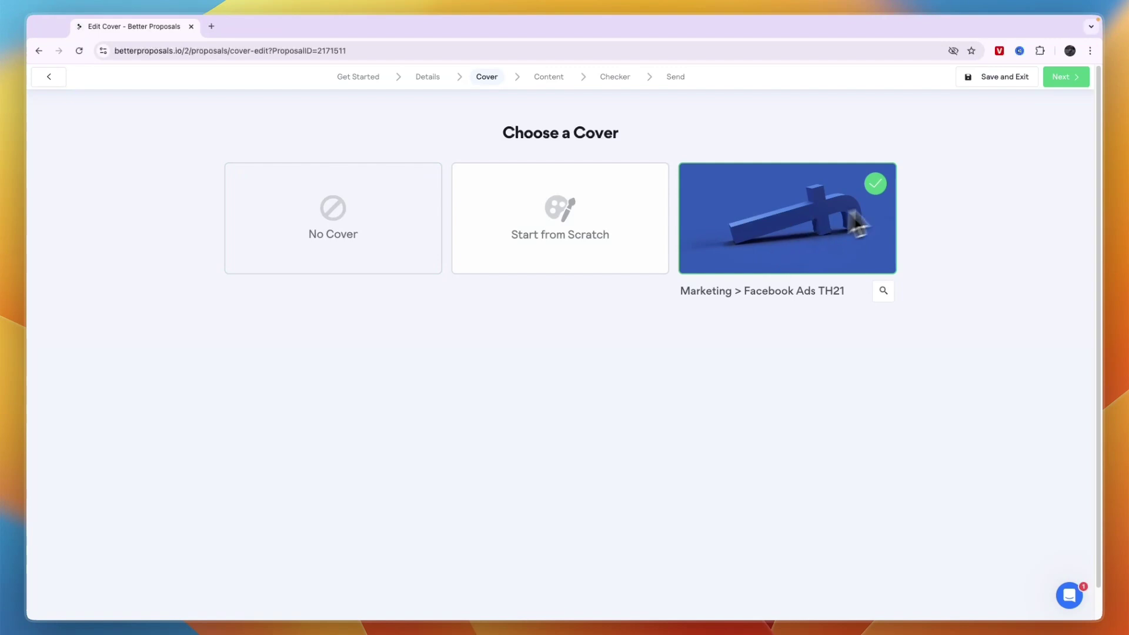
pyautogui.click(1065, 79)
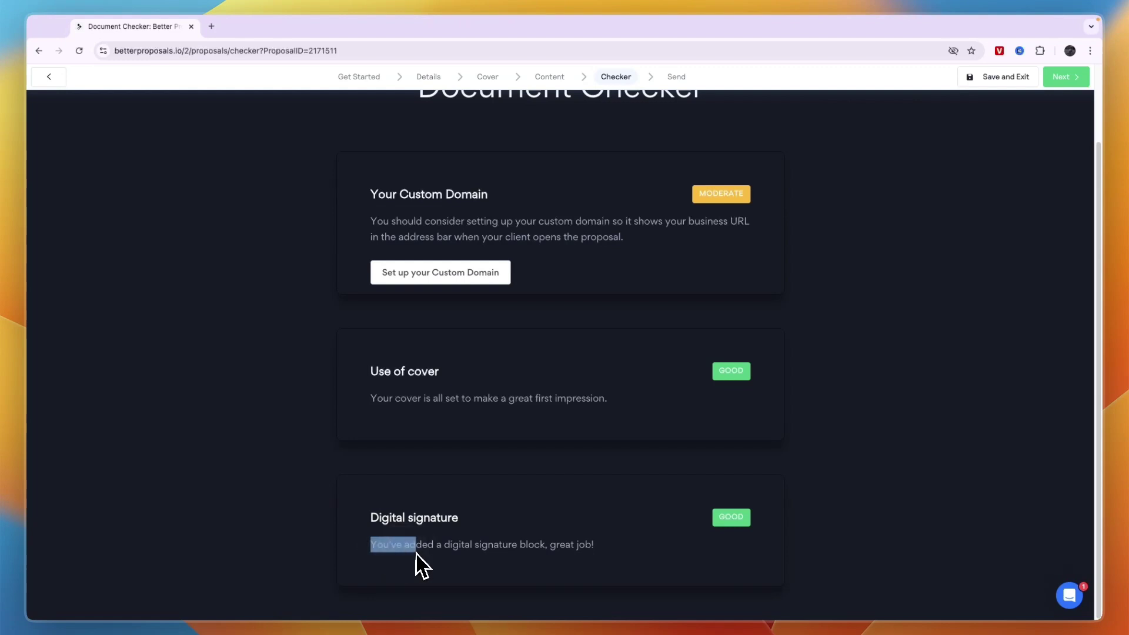
pyautogui.moveTo(459, 552); pyautogui.dragTo(531, 559)
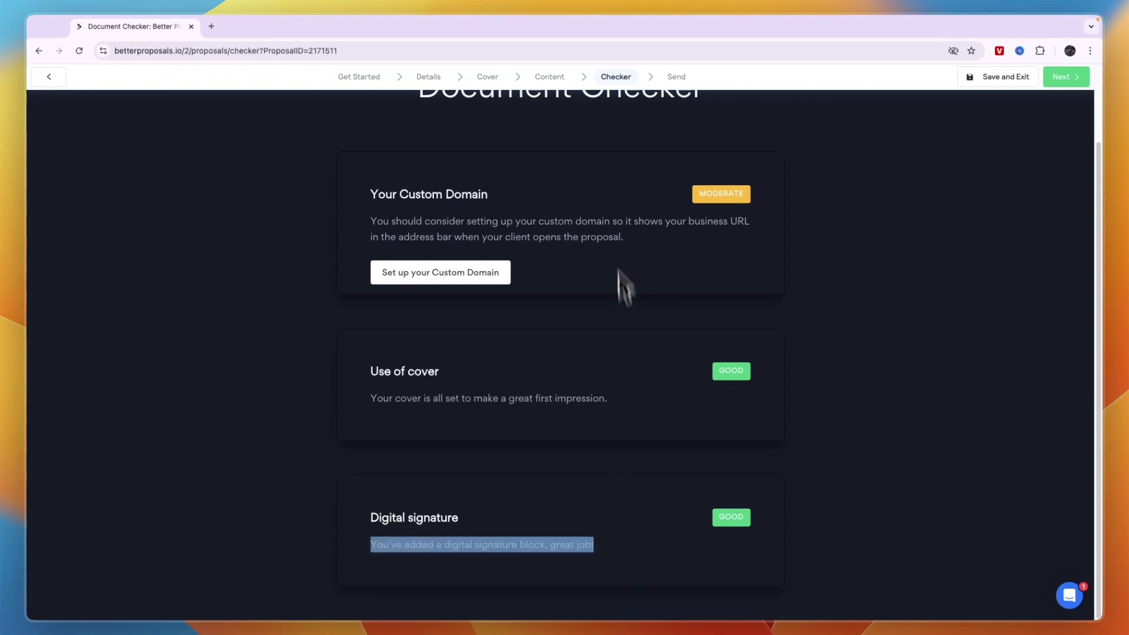
pyautogui.click(550, 75)
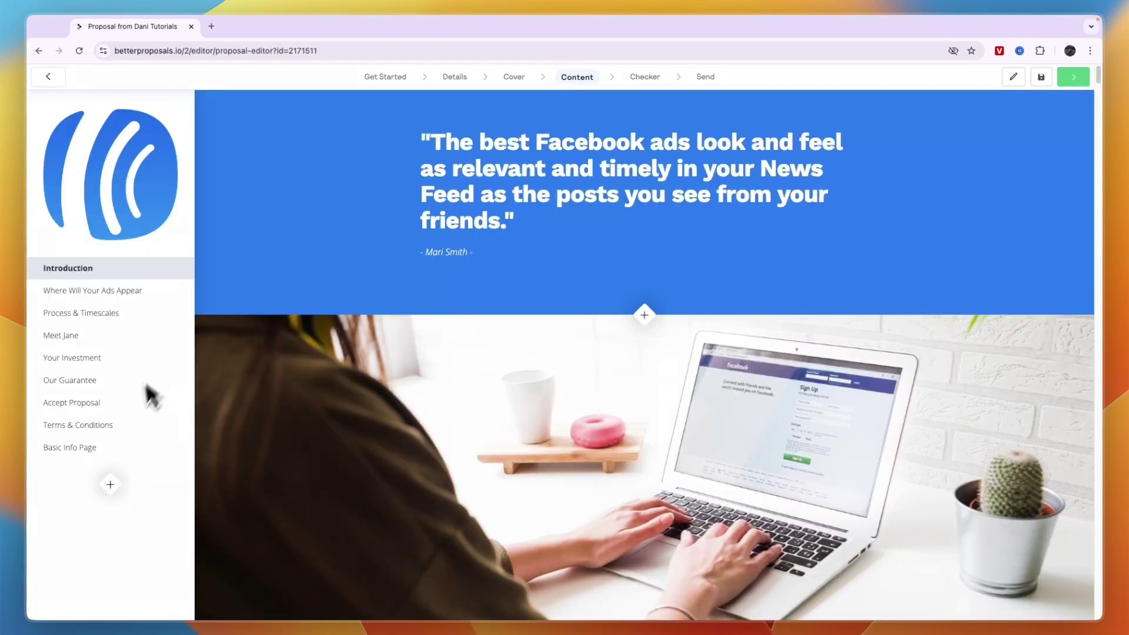
pyautogui.click(64, 404)
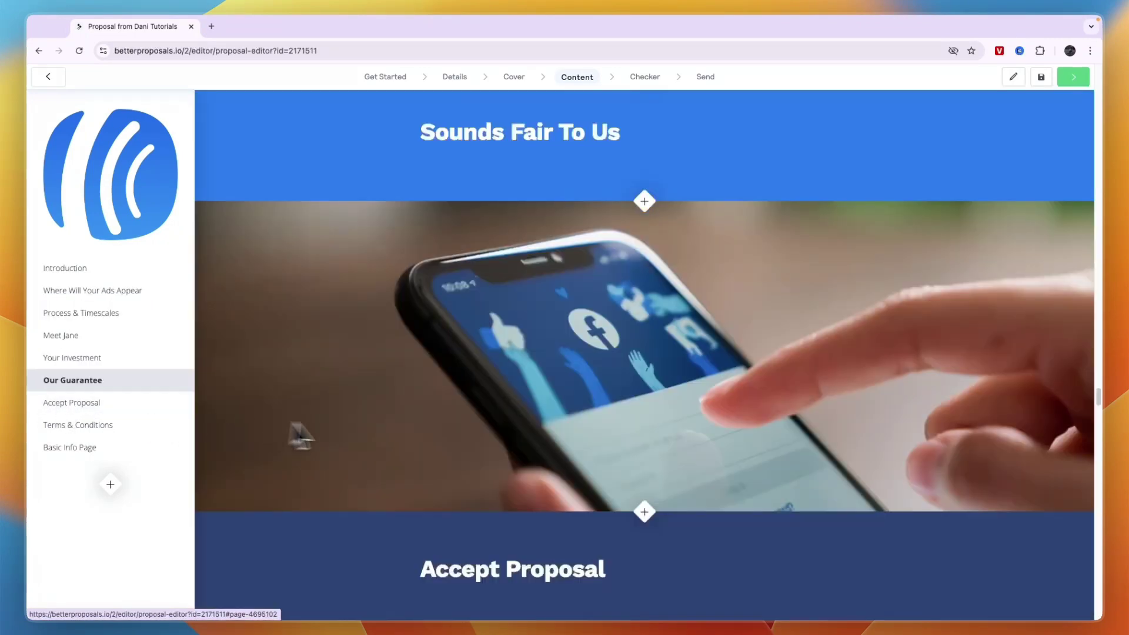
pyautogui.scroll(-8, 441, 428)
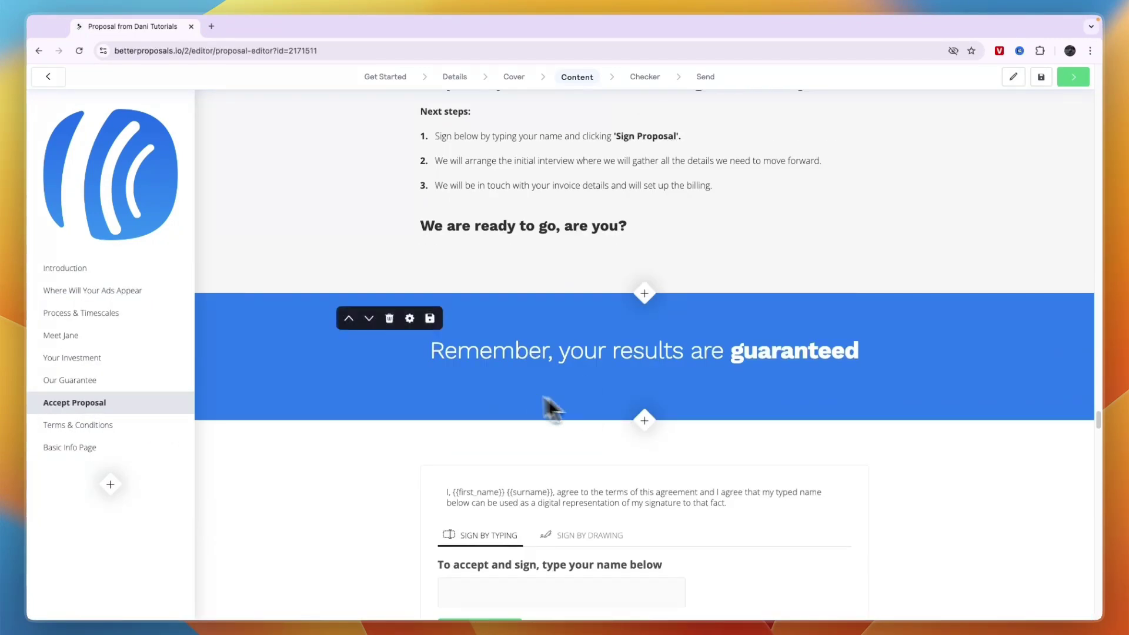
pyautogui.scroll(-3, 529, 412)
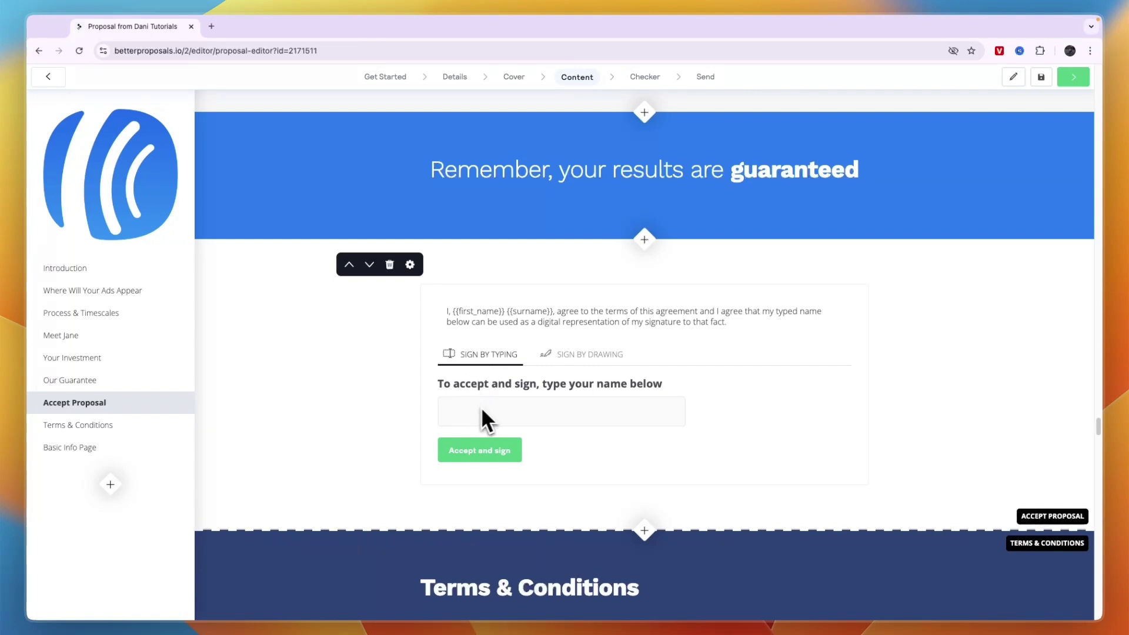
pyautogui.click(588, 355)
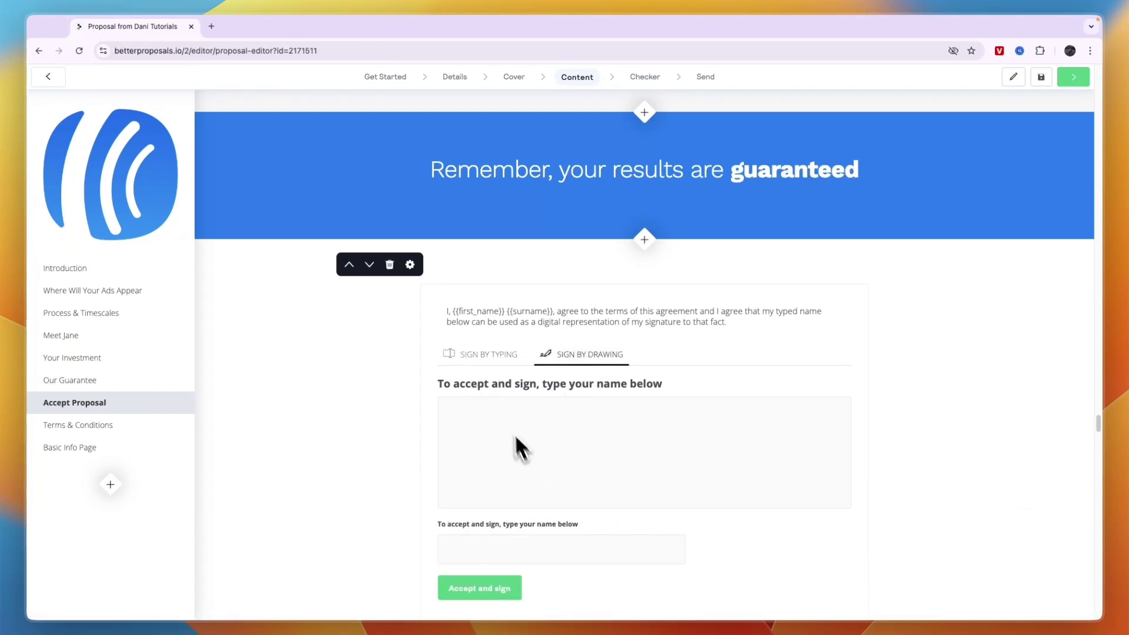
pyautogui.scroll(-2, 511, 435)
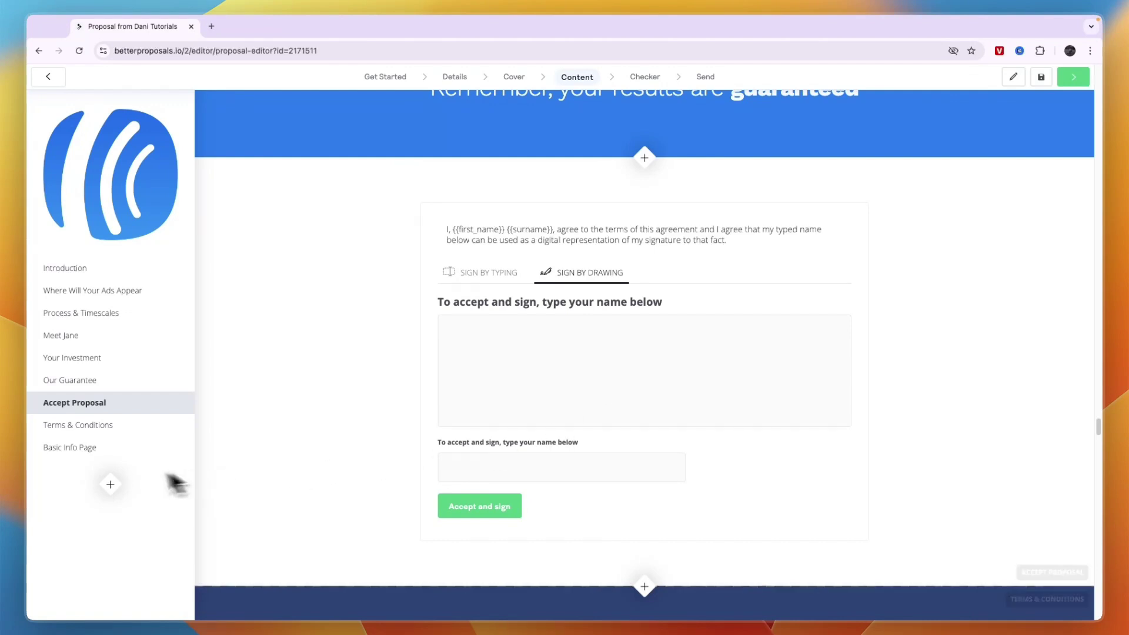
pyautogui.click(110, 486)
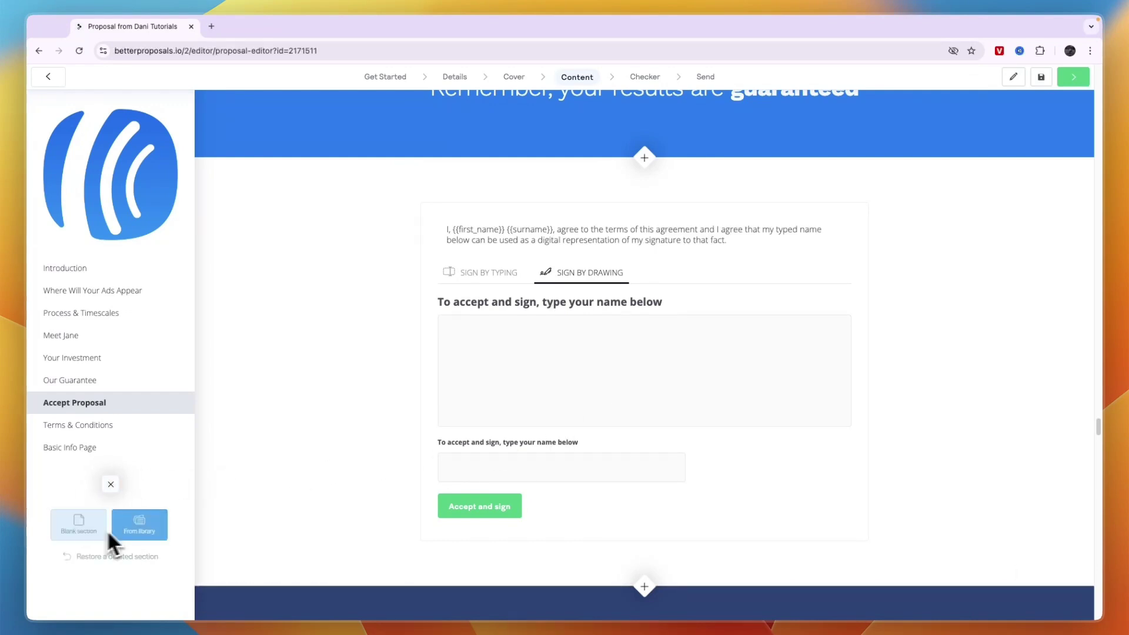
pyautogui.click(88, 530)
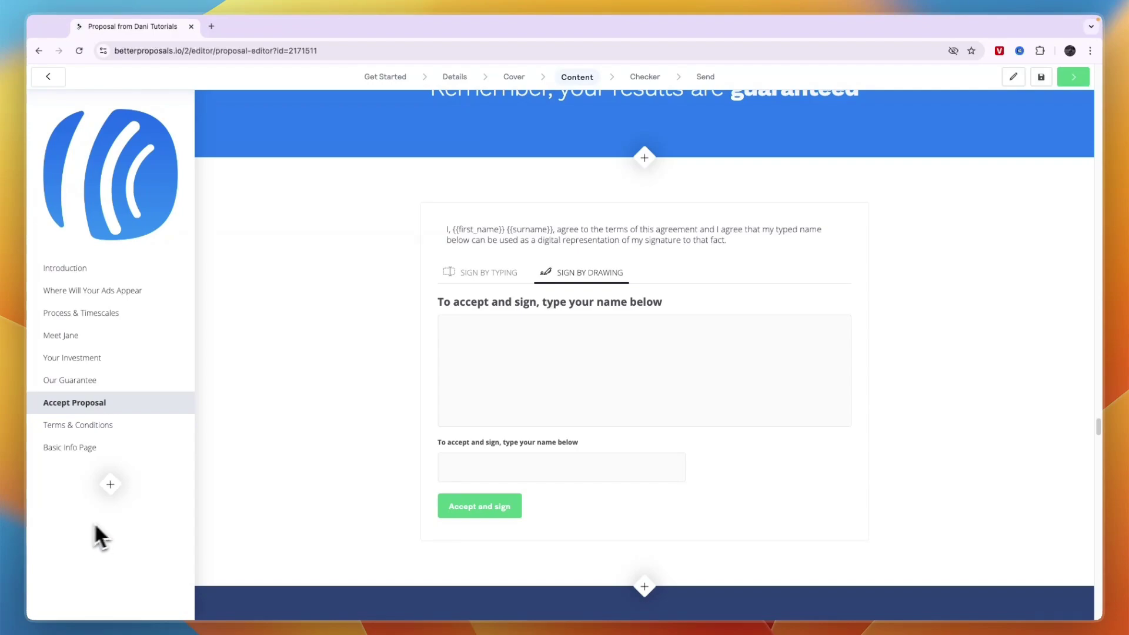
# Step: Add a blank section at the end and apply the first layout from its settings
pyautogui.click(86, 470)
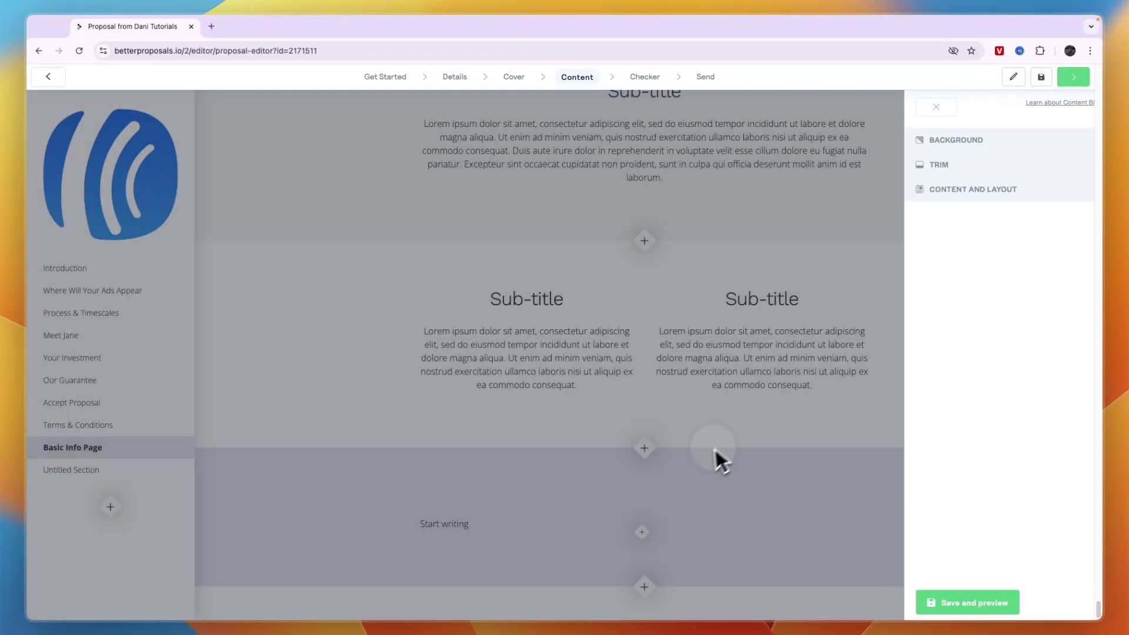
pyautogui.click(718, 457)
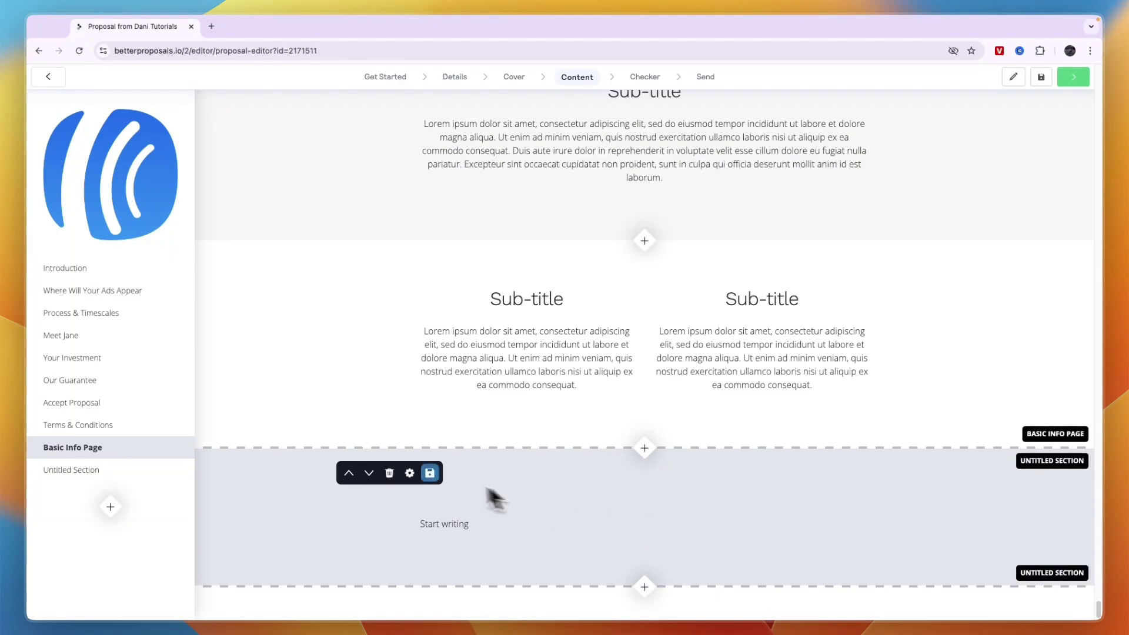
pyautogui.click(410, 473)
pyautogui.click(983, 190)
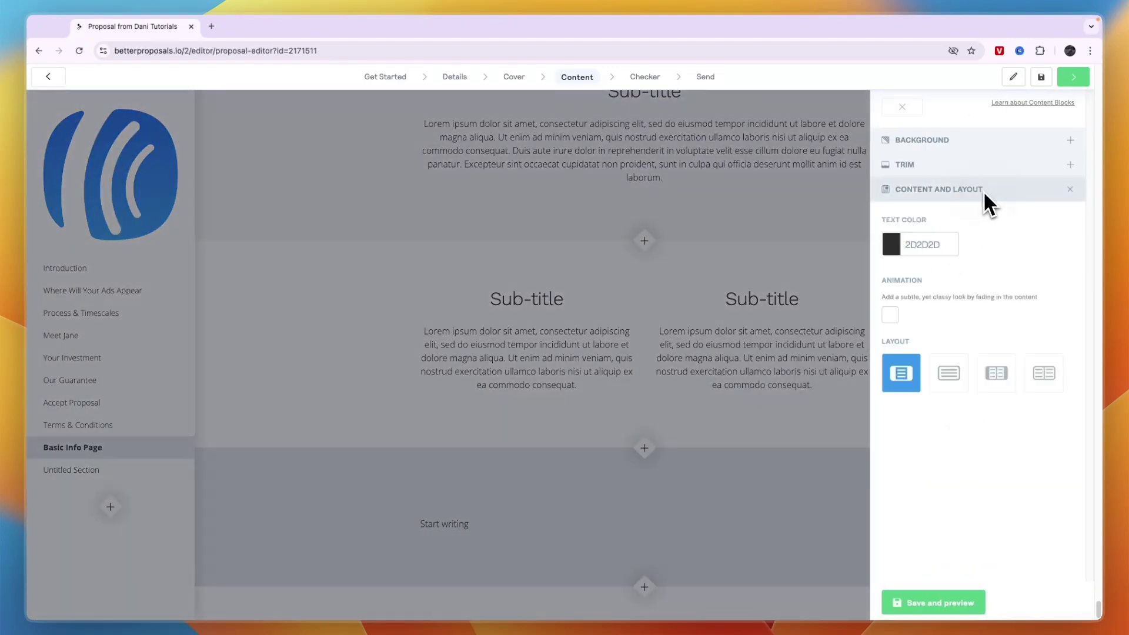
pyautogui.click(903, 370)
pyautogui.scroll(10, 529, 423)
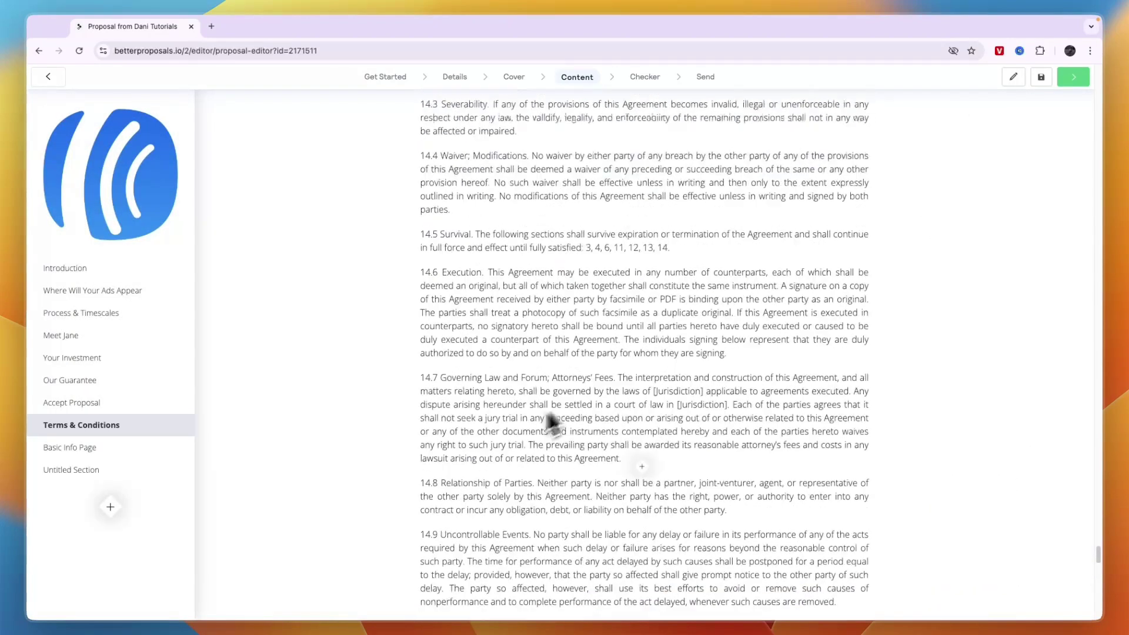
pyautogui.scroll(2, 497, 432)
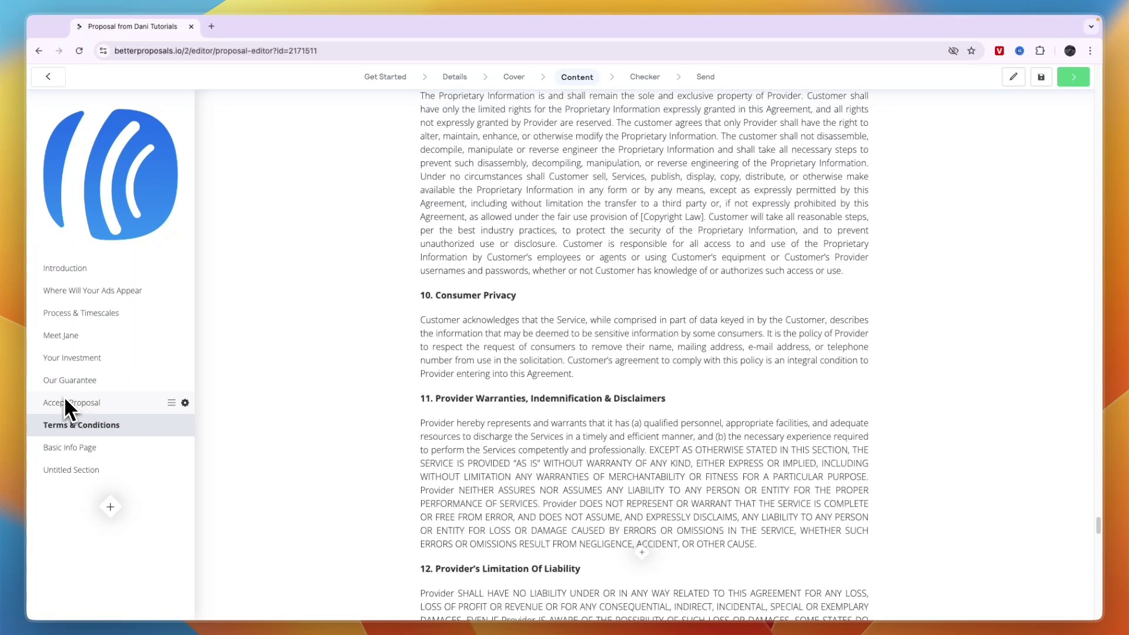
# Step: Browse the pre-built sections library, including the personal library, then close it
pyautogui.click(111, 508)
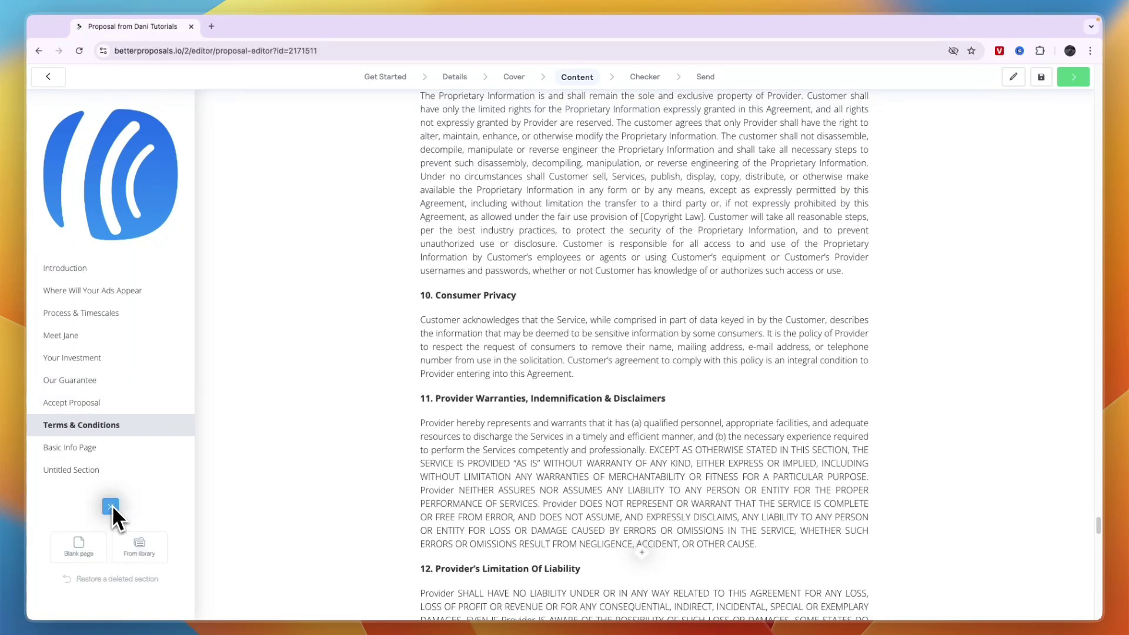
pyautogui.click(141, 554)
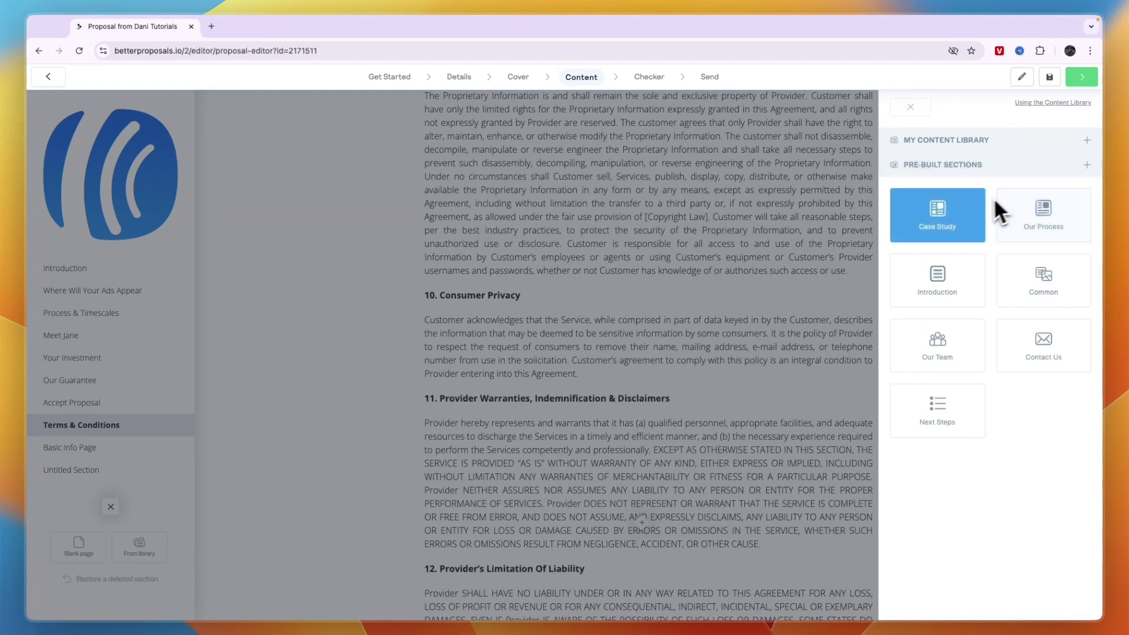
pyautogui.click(975, 144)
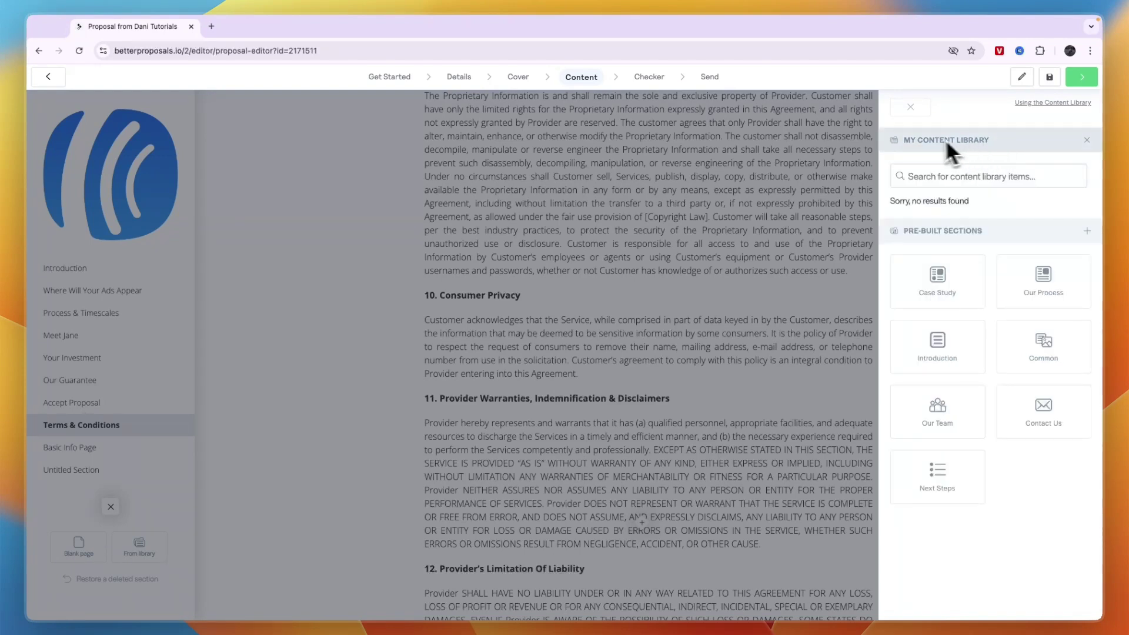
pyautogui.click(910, 106)
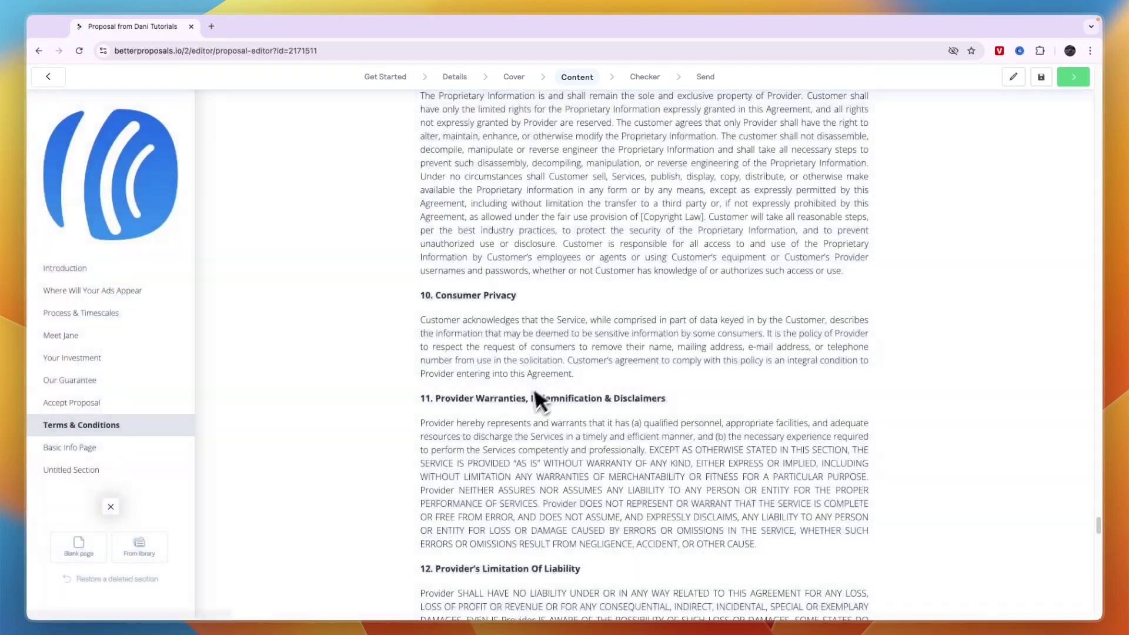
pyautogui.scroll(10, 267, 379)
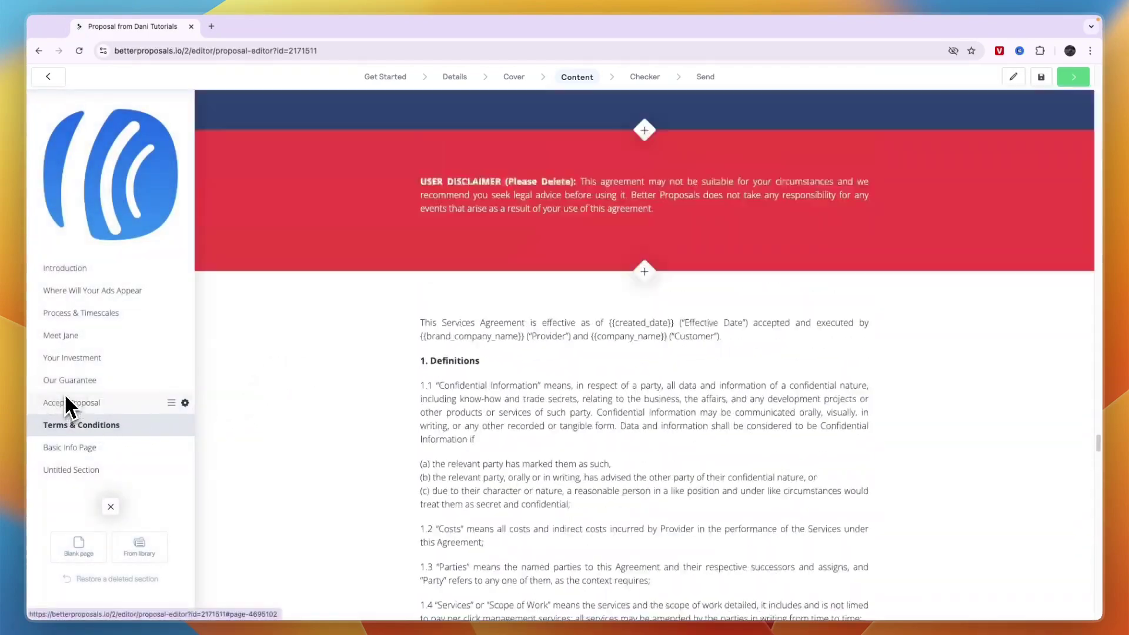
# Step: Jump to the Accept Proposal section and inspect the signature block's settings
pyautogui.click(67, 402)
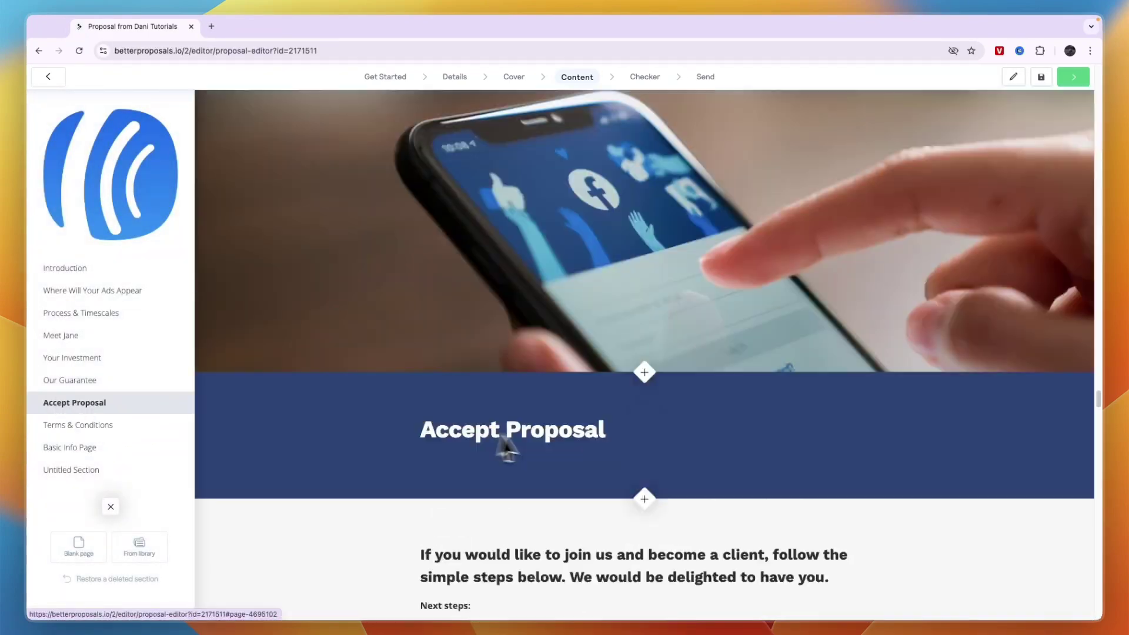
pyautogui.scroll(-6, 521, 412)
pyautogui.scroll(5, 378, 416)
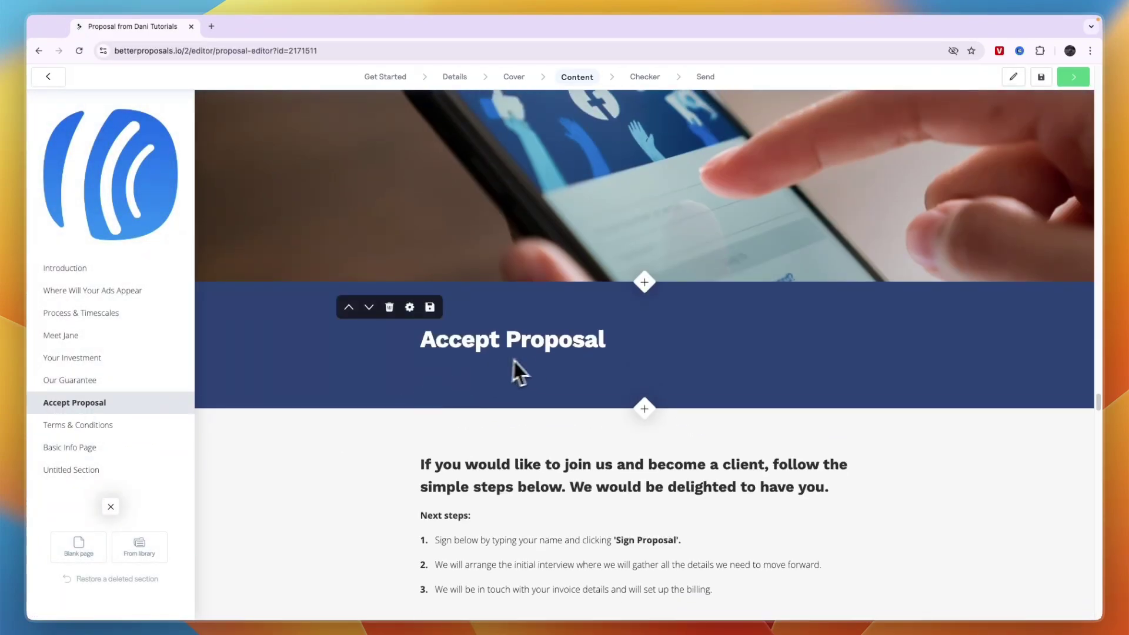
pyautogui.scroll(-10, 409, 359)
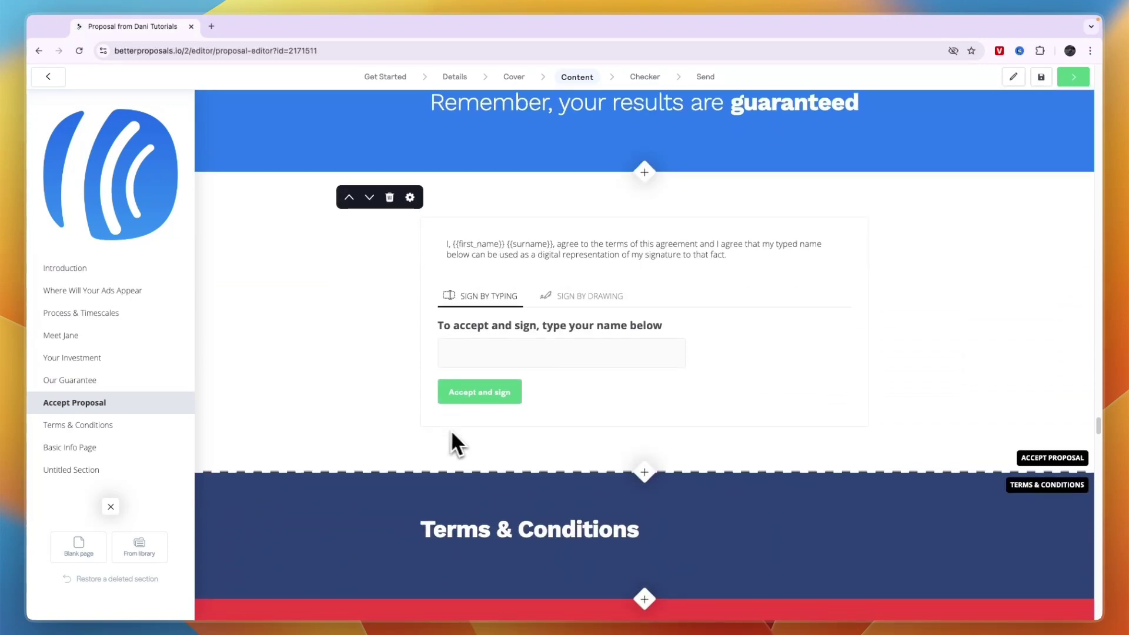
pyautogui.click(486, 392)
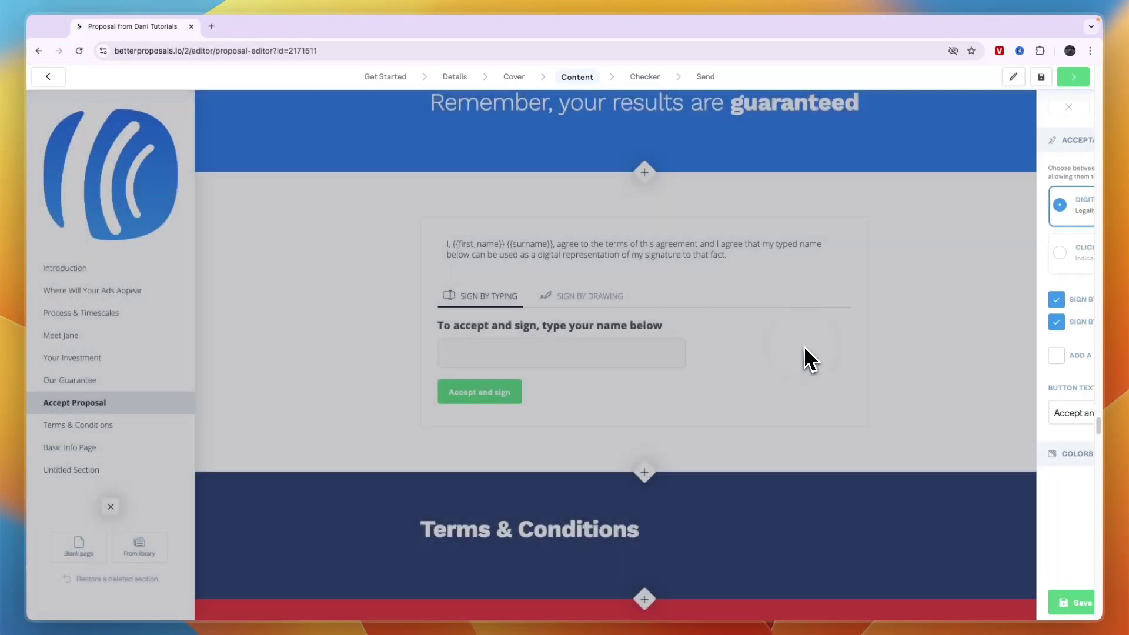
pyautogui.click(803, 353)
pyautogui.scroll(10, 788, 328)
pyautogui.scroll(6, 786, 235)
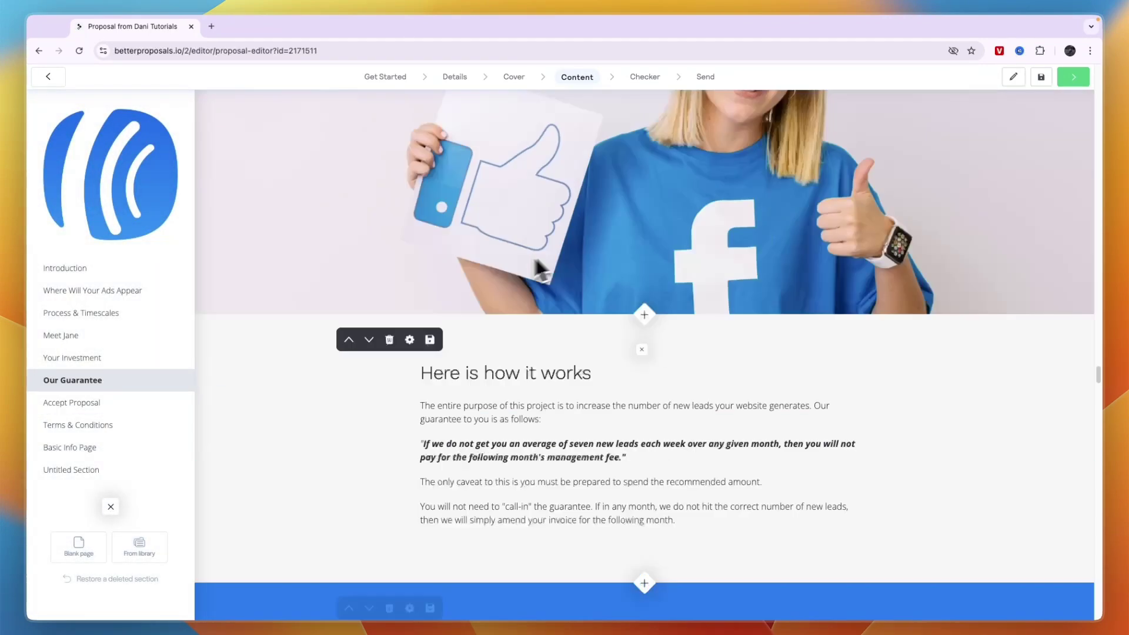
# Step: Proceed past the Document Checker to the Send page and review the sender details
pyautogui.click(1072, 78)
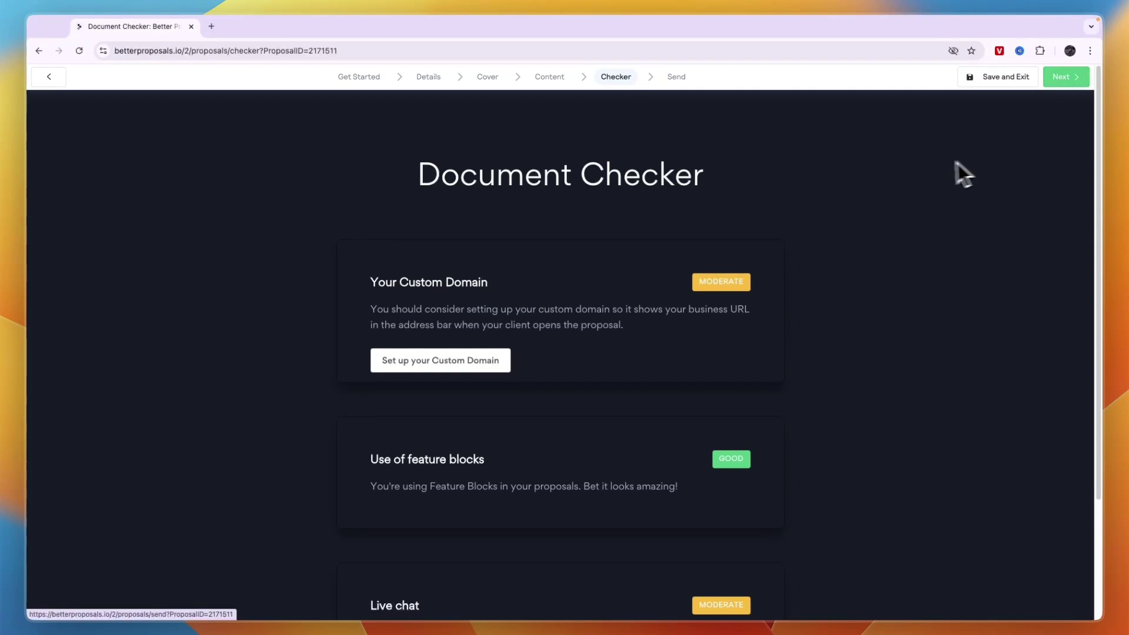
pyautogui.click(1076, 75)
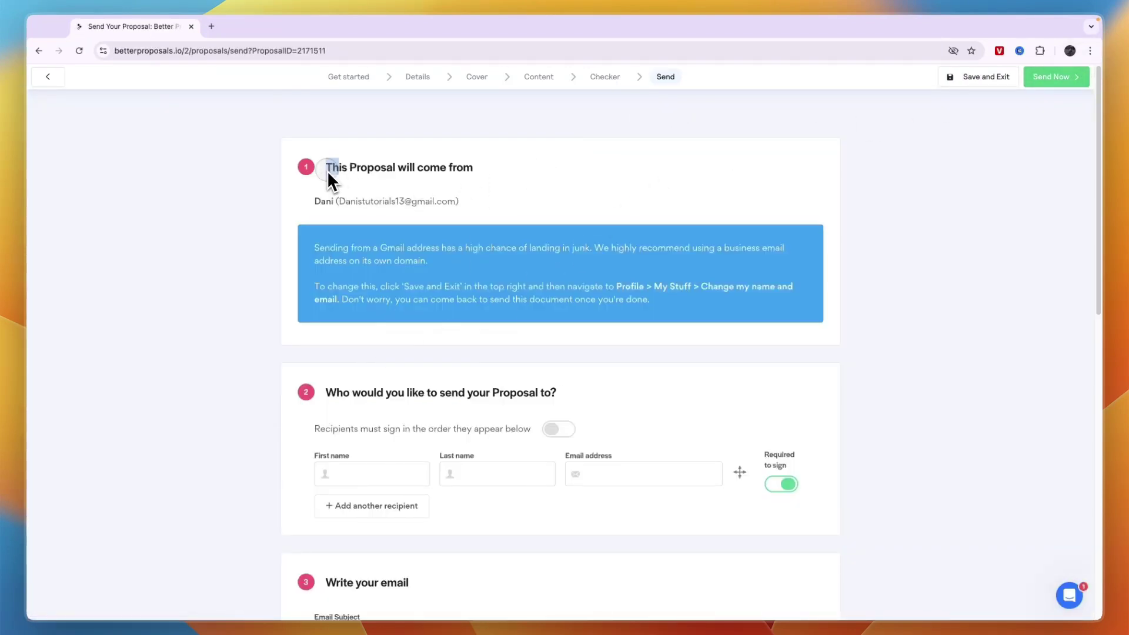
pyautogui.moveTo(328, 173); pyautogui.dragTo(473, 171)
pyautogui.click(503, 168)
pyautogui.moveTo(339, 202); pyautogui.dragTo(437, 248)
# Step: Scroll through the recipient and signing-order options down to the email preview
pyautogui.scroll(-3, 481, 213)
pyautogui.moveTo(326, 304); pyautogui.dragTo(365, 306)
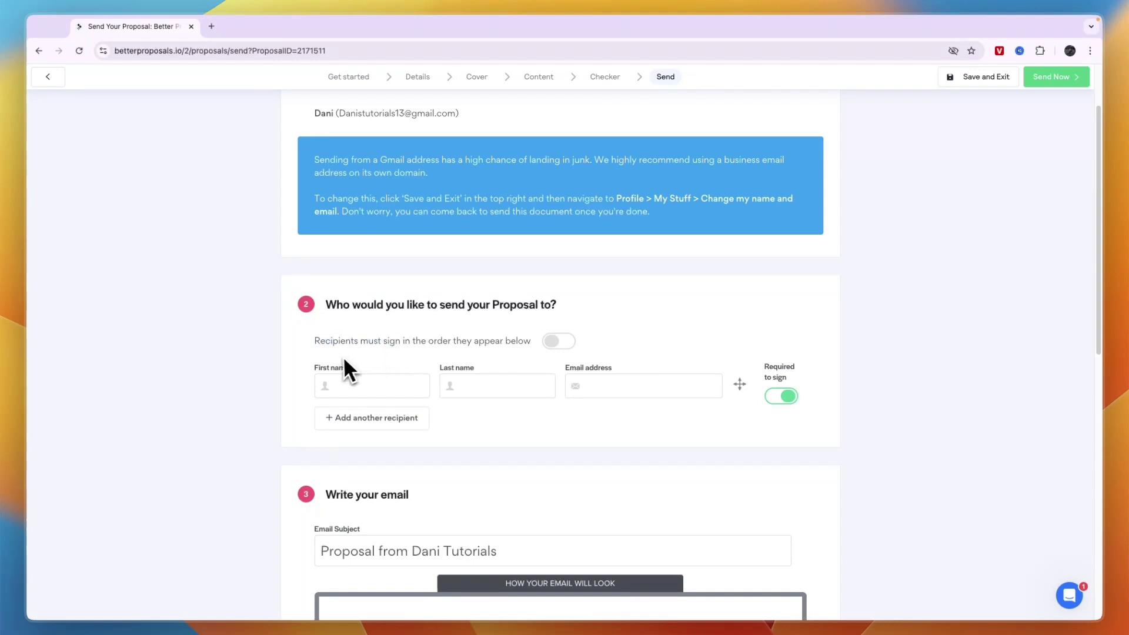
pyautogui.moveTo(364, 349); pyautogui.dragTo(448, 352)
pyautogui.click(500, 424)
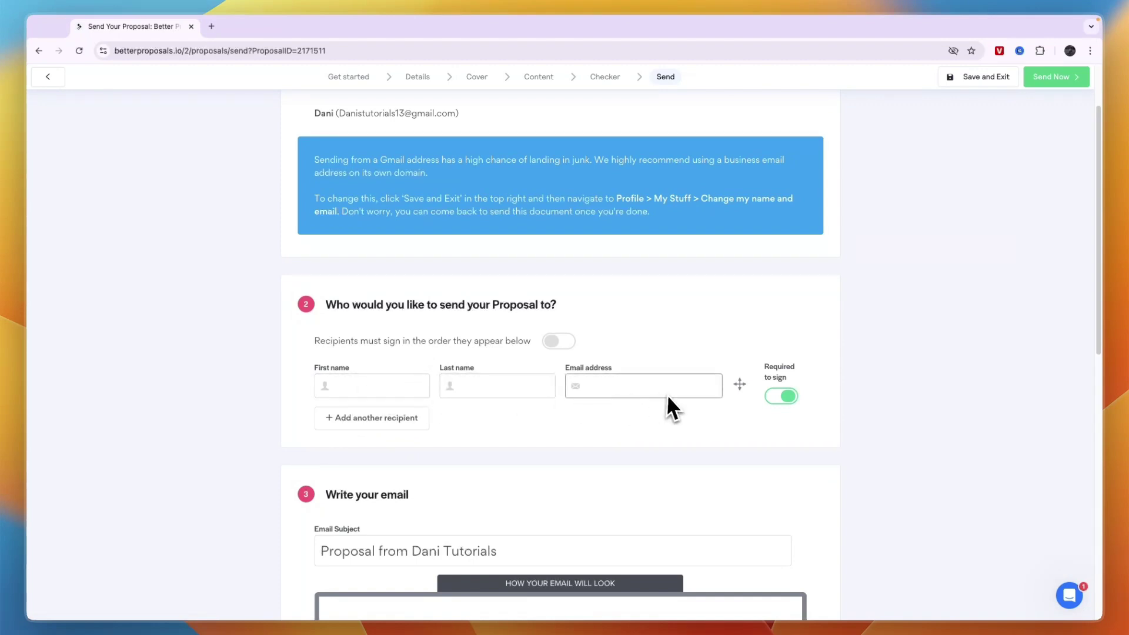
pyautogui.scroll(-6, 625, 383)
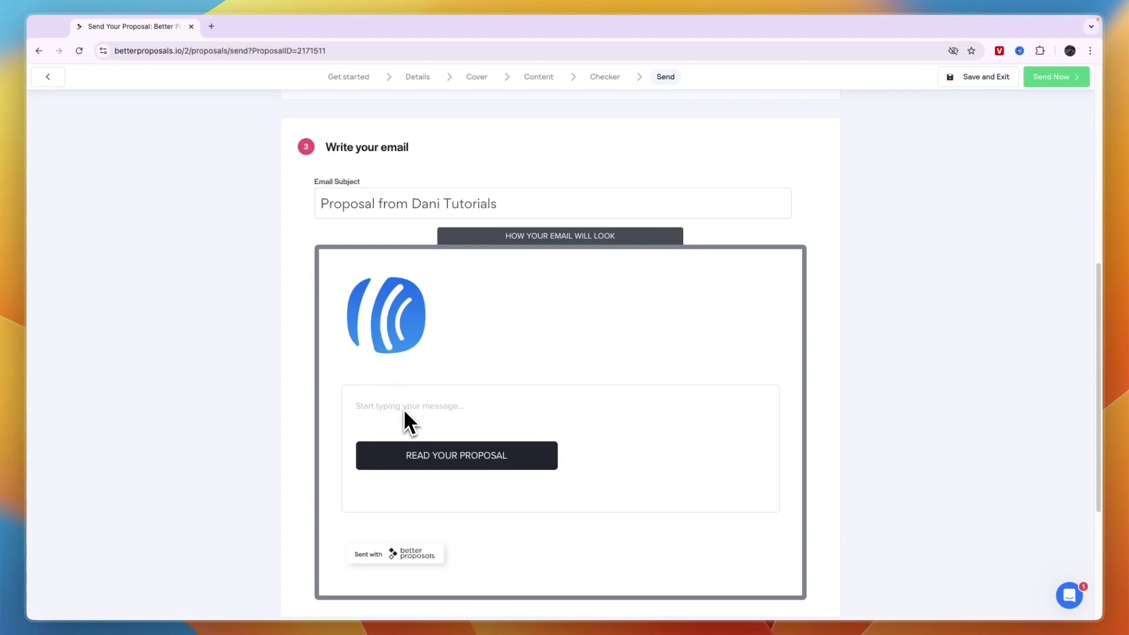
pyautogui.click(447, 467)
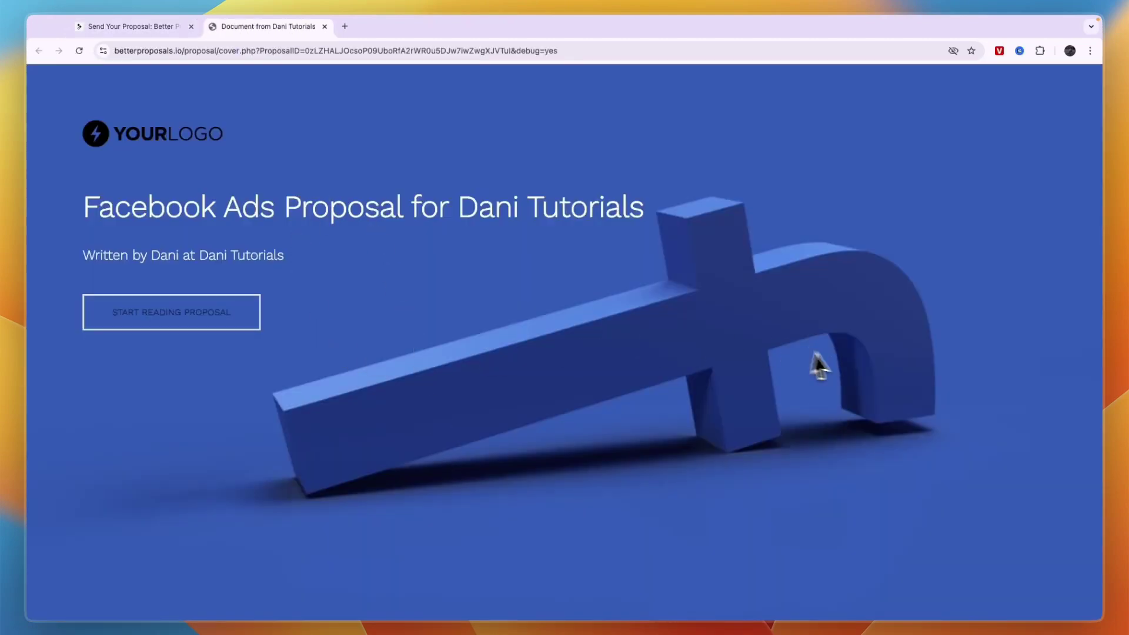
pyautogui.click(235, 307)
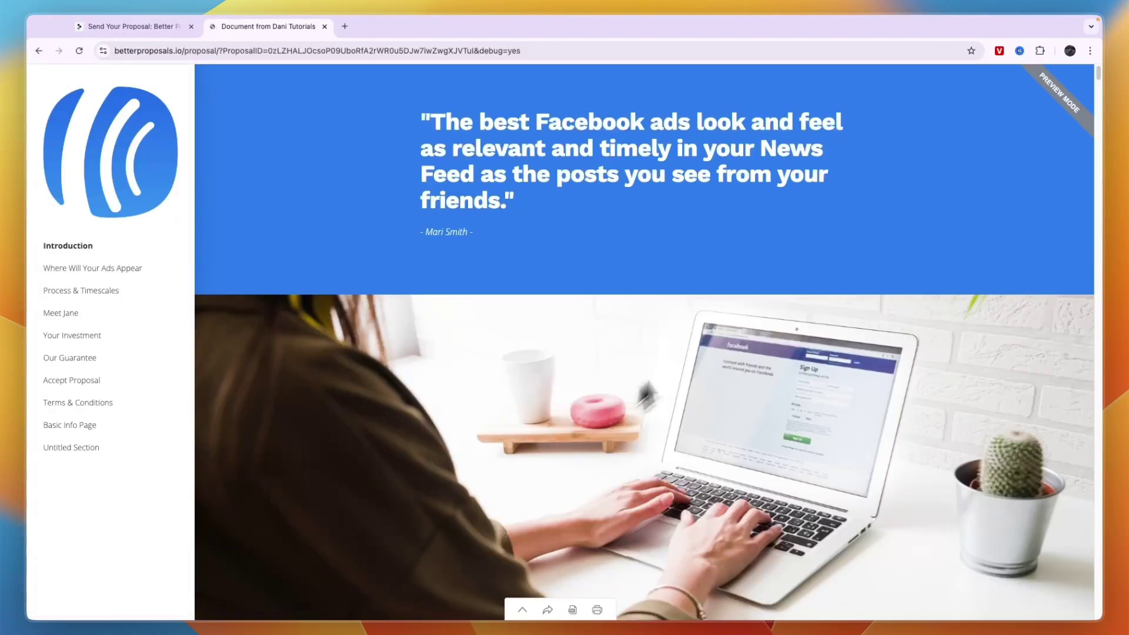
pyautogui.scroll(-10, 587, 197)
pyautogui.click(71, 381)
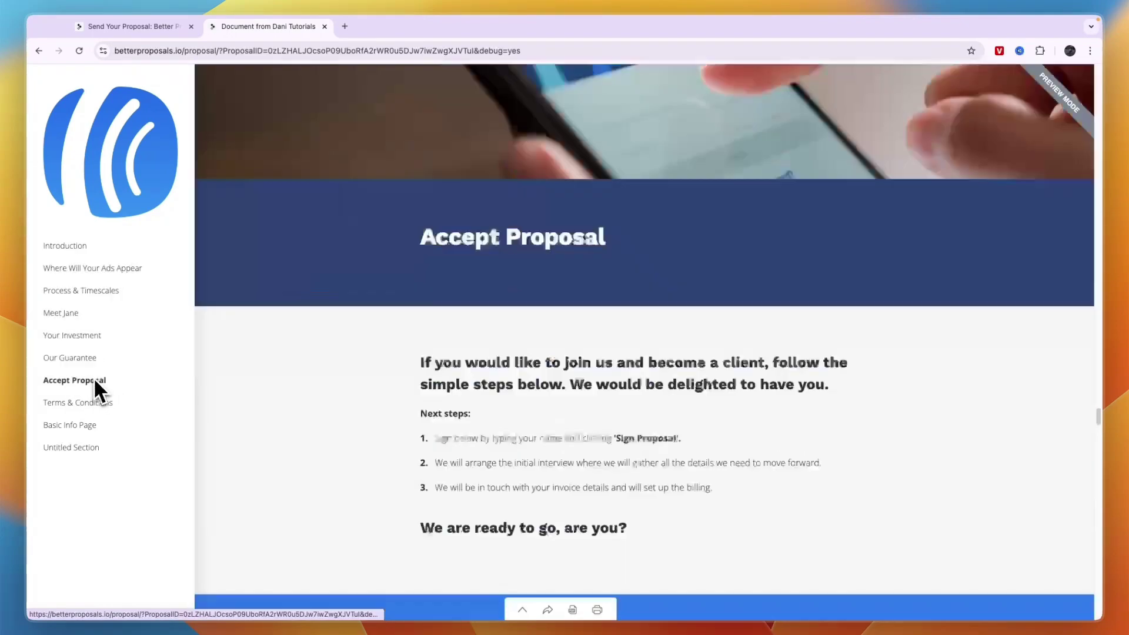
pyautogui.click(117, 393)
pyautogui.scroll(8, 456, 366)
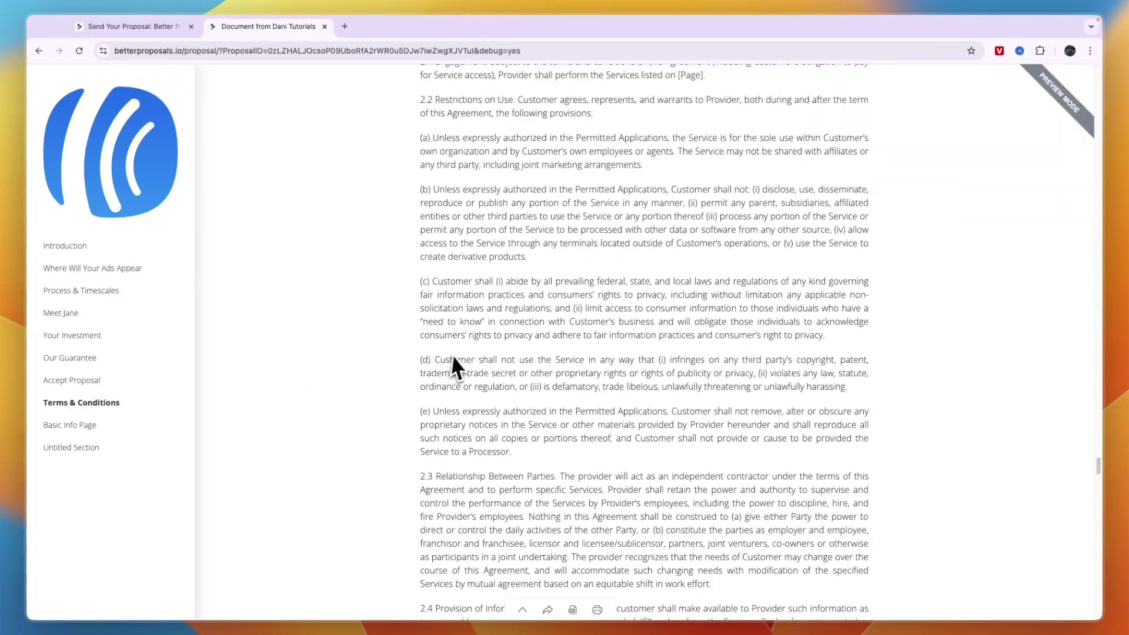
pyautogui.scroll(-12, 577, 345)
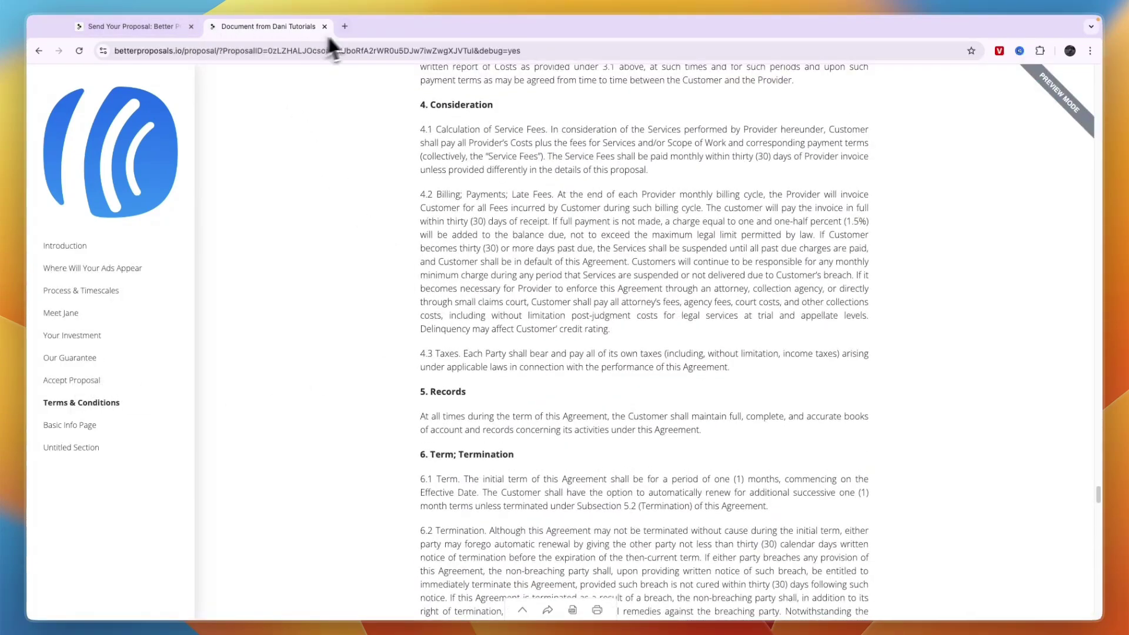
# Step: Close the proposal preview, scroll to Password Protect, and try Send Now without recipients
pyautogui.click(324, 26)
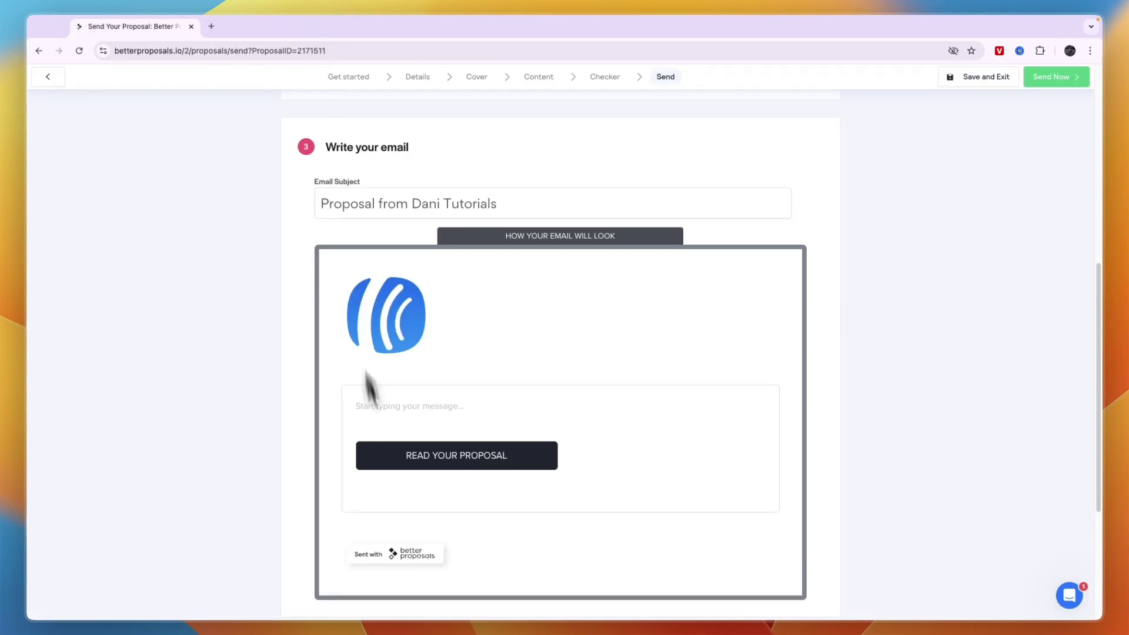
pyautogui.scroll(-5, 430, 520)
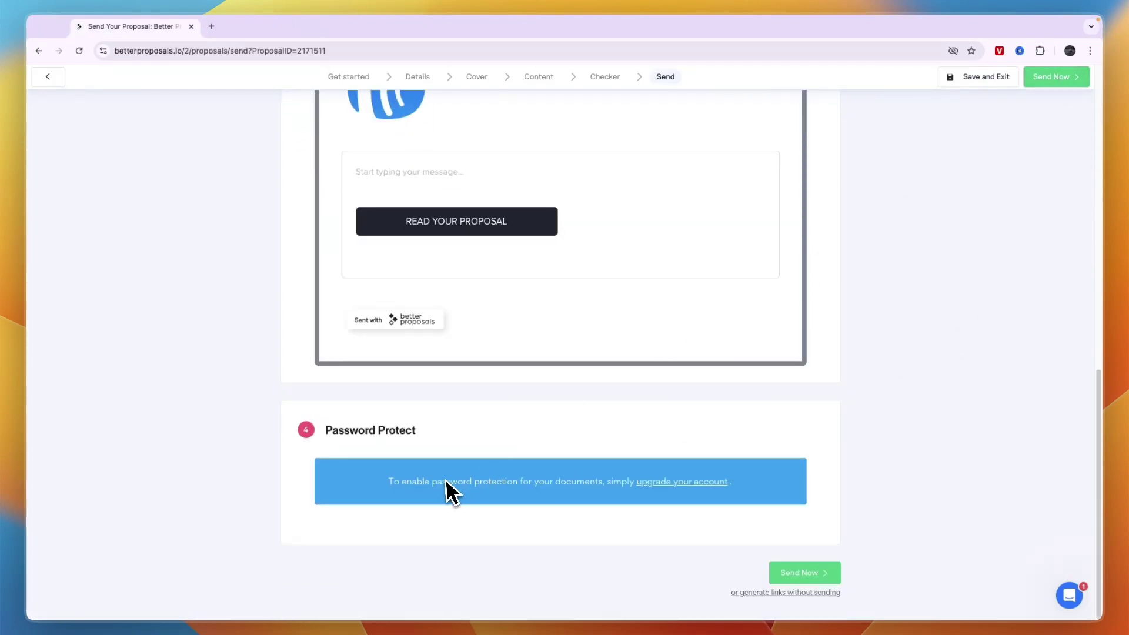
pyautogui.click(815, 570)
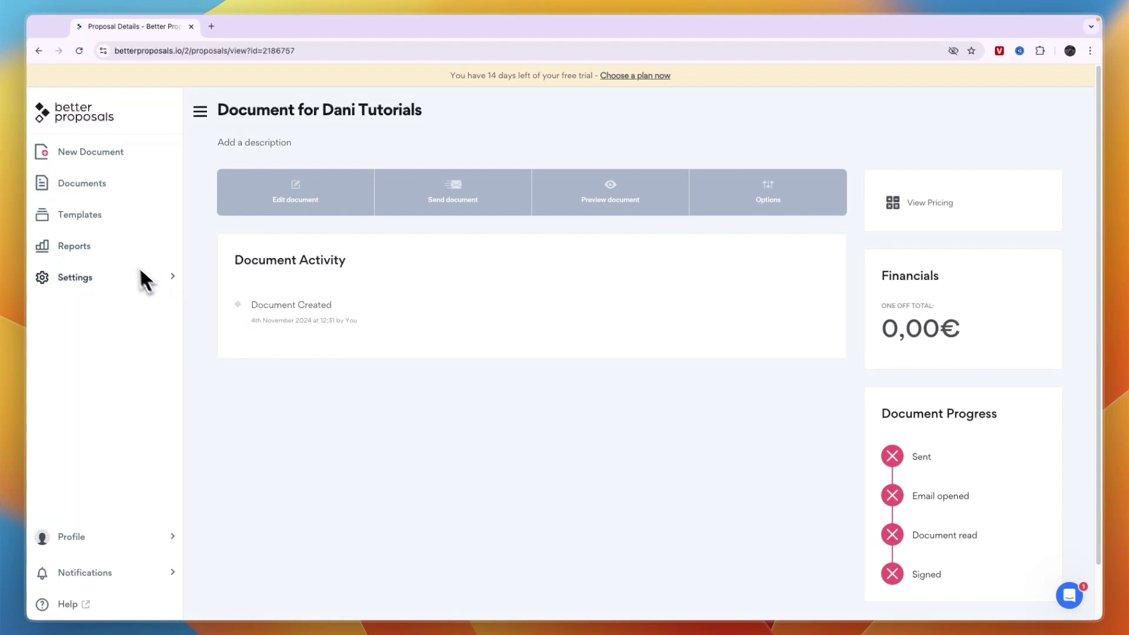
# Step: Check the Reports date picker, then view the Templates list and its Content Library
pyautogui.click(115, 245)
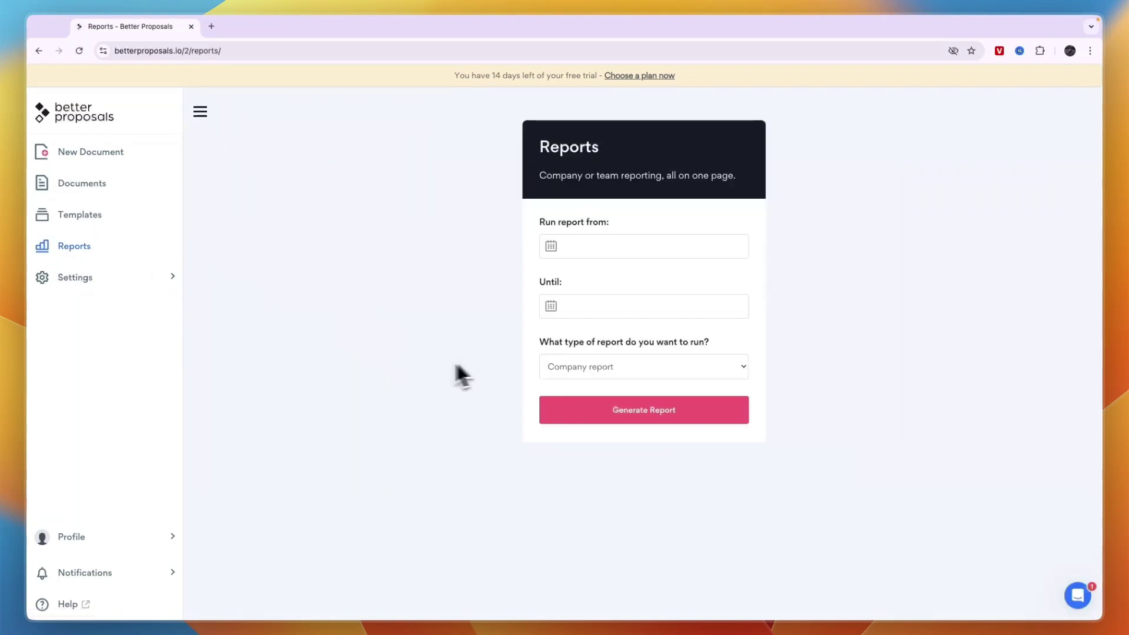
pyautogui.click(589, 248)
pyautogui.click(486, 345)
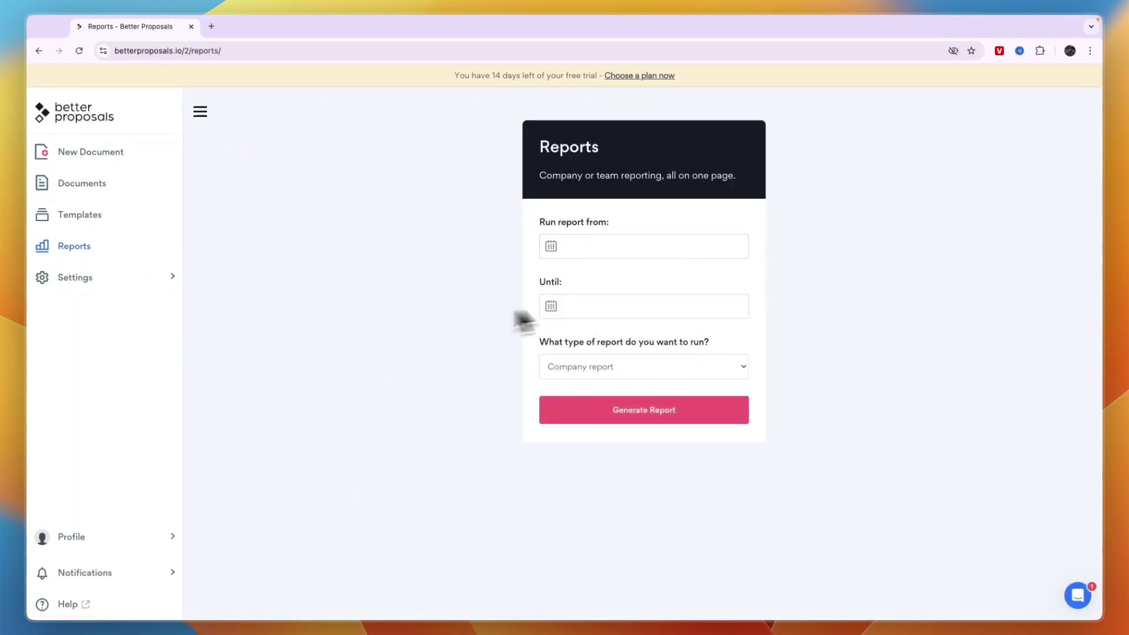
pyautogui.click(77, 215)
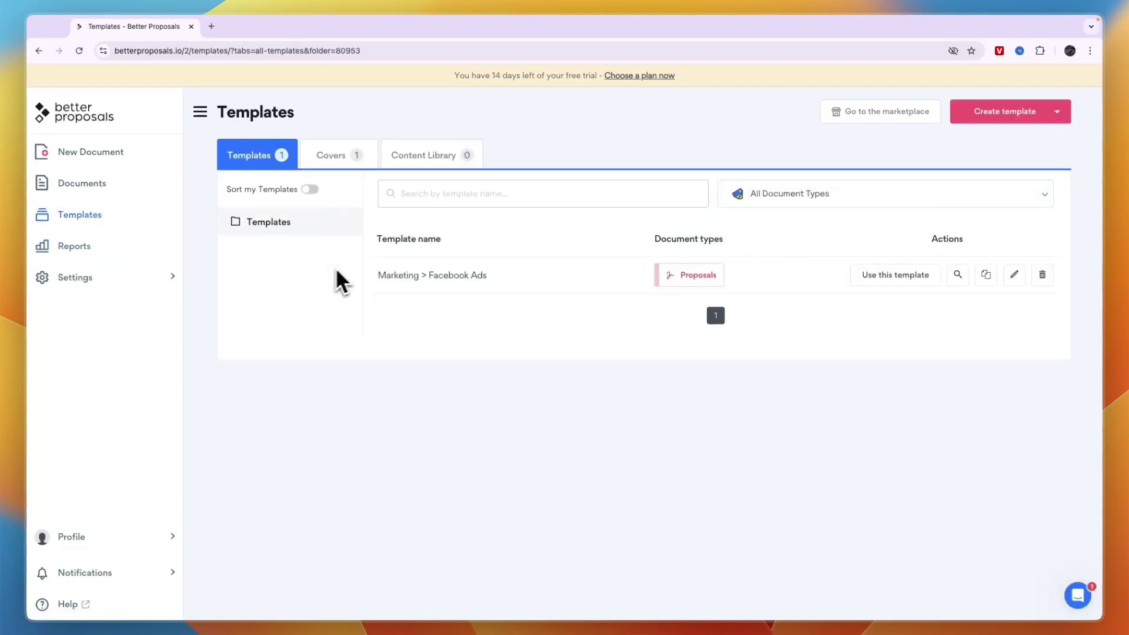
pyautogui.click(436, 154)
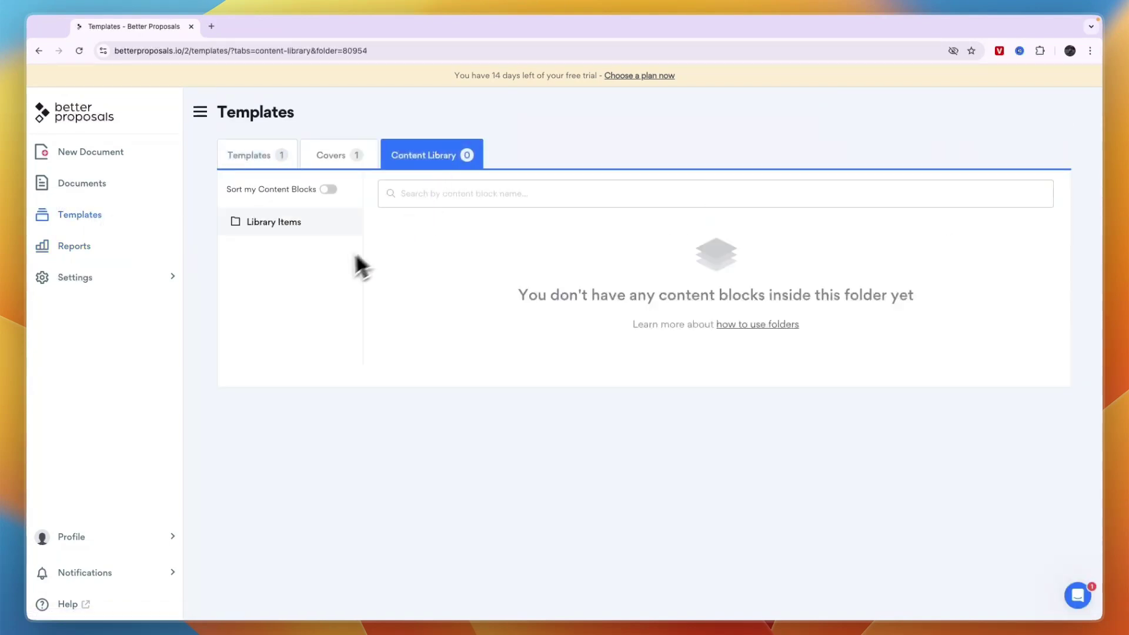
pyautogui.click(267, 164)
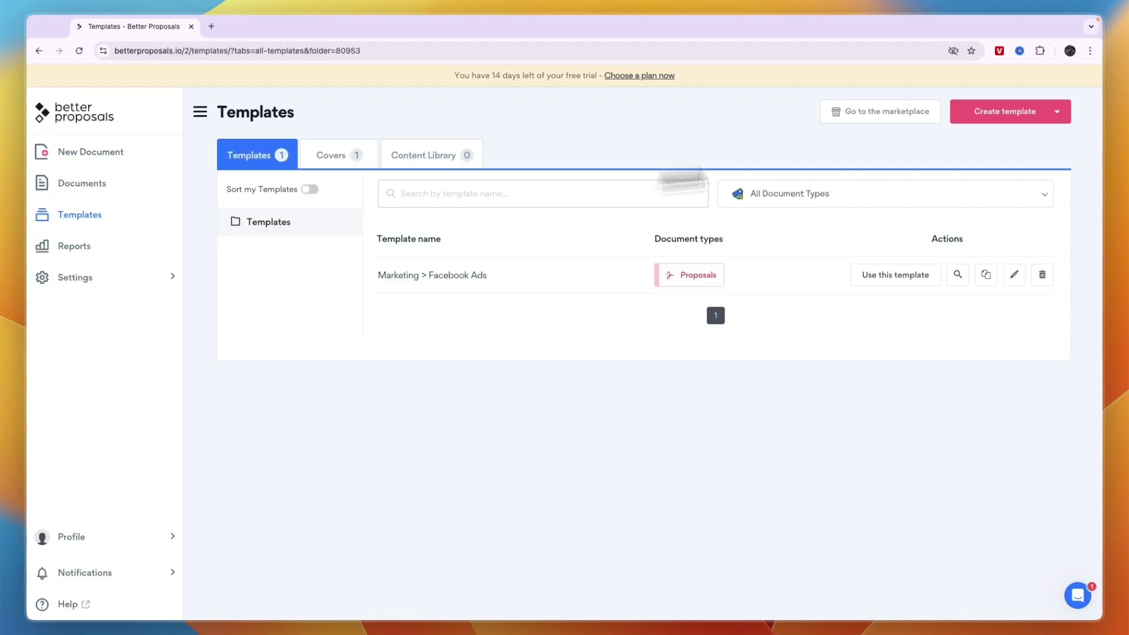
# Step: Open the marketplace and preview the Product Proposal Template down to Your New Software
pyautogui.click(870, 118)
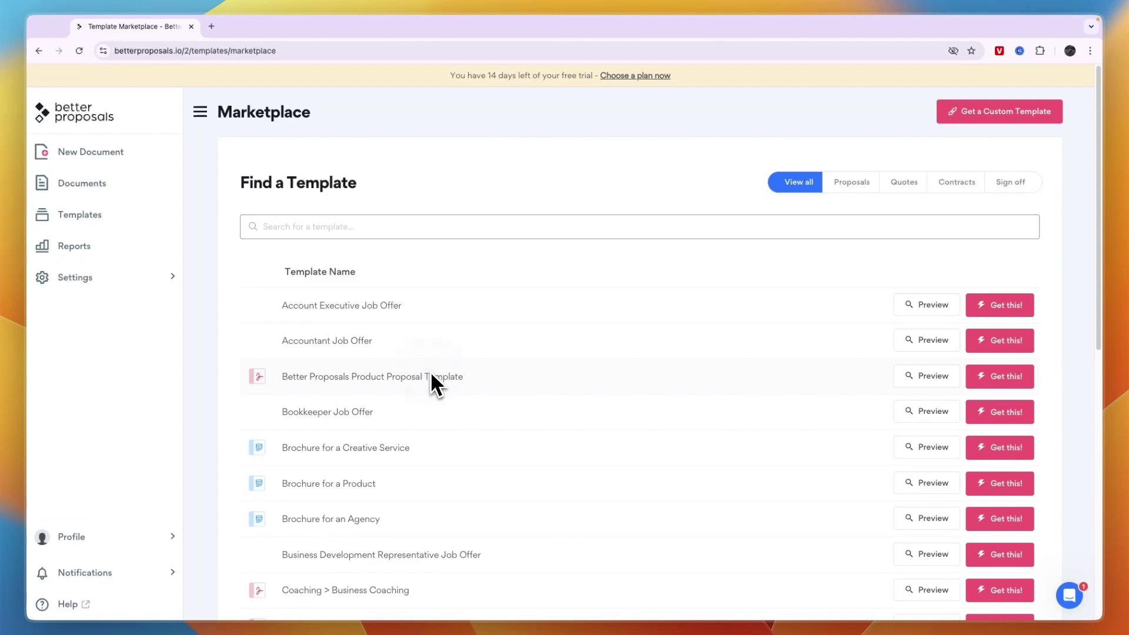
pyautogui.click(929, 378)
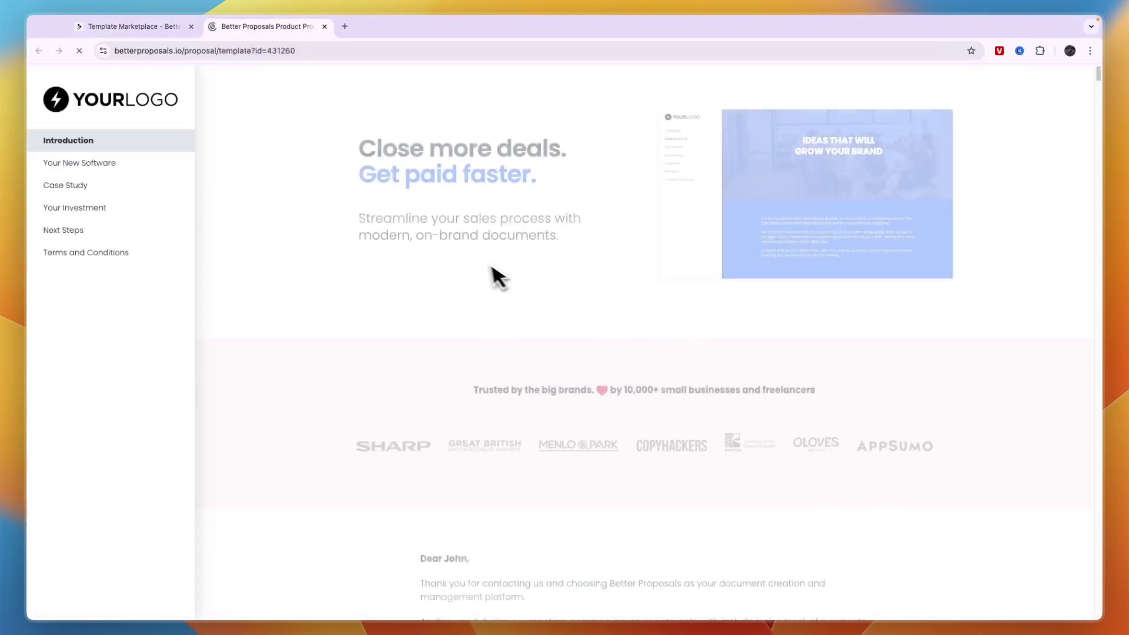
pyautogui.click(79, 163)
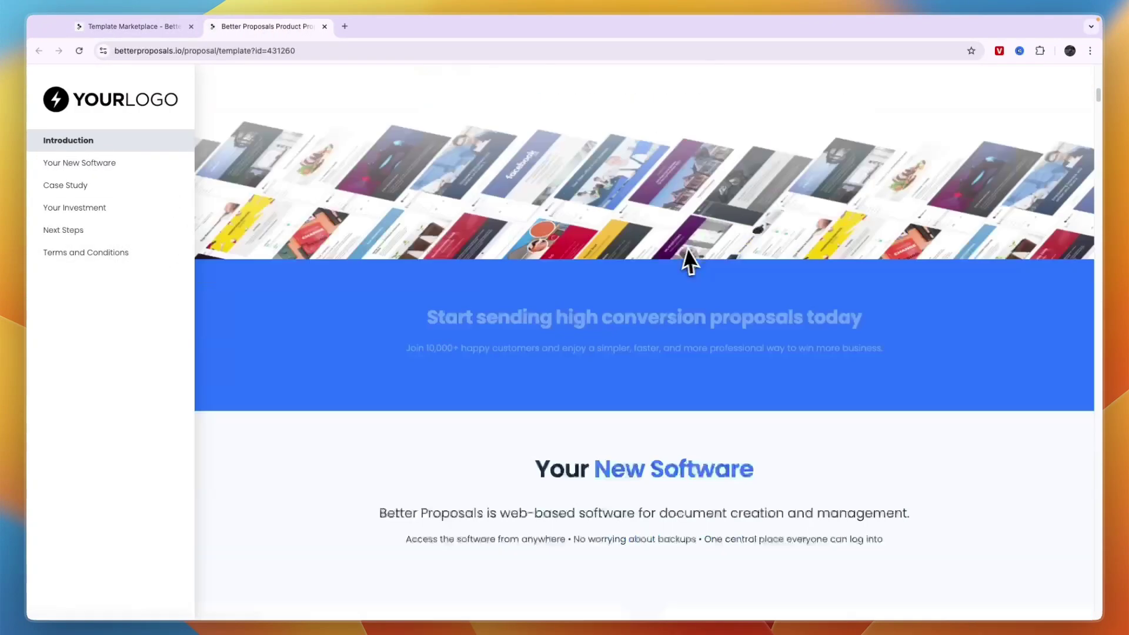
pyautogui.scroll(-14, 683, 249)
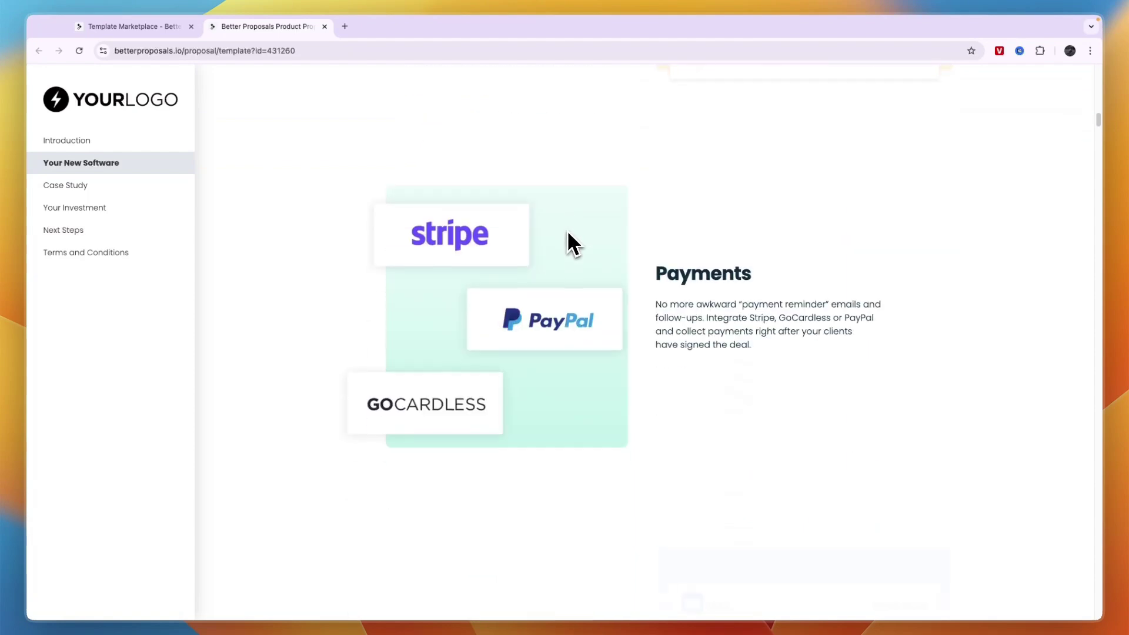
pyautogui.scroll(-5, 565, 244)
pyautogui.press('super+w')
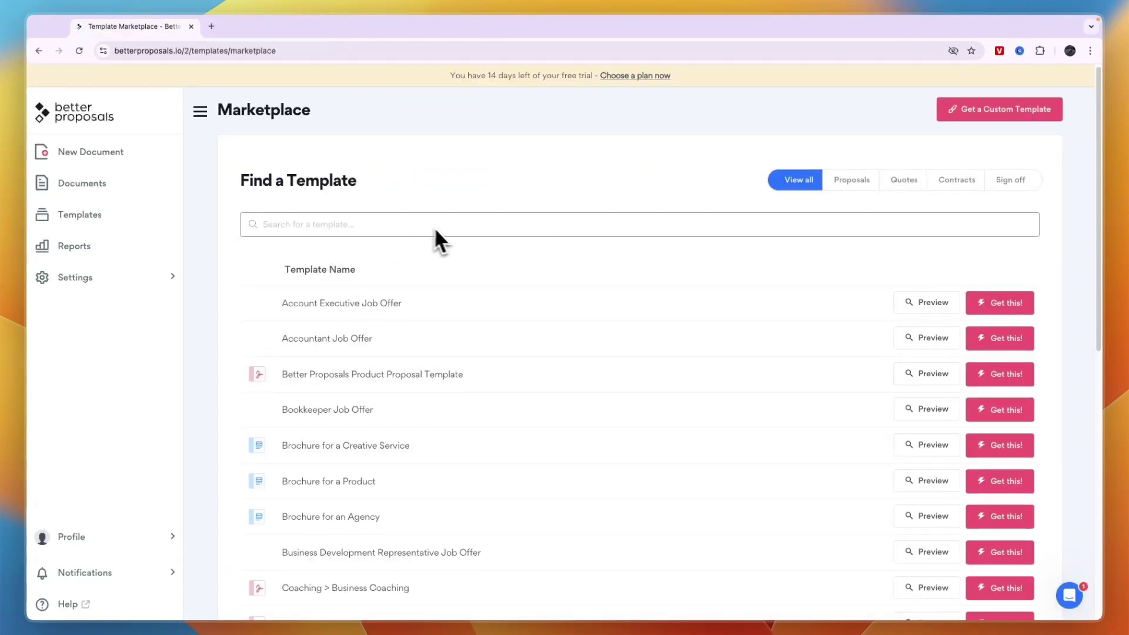
# Step: Filter the marketplace to Quotes templates, browse them, then open the Documents list
pyautogui.click(941, 200)
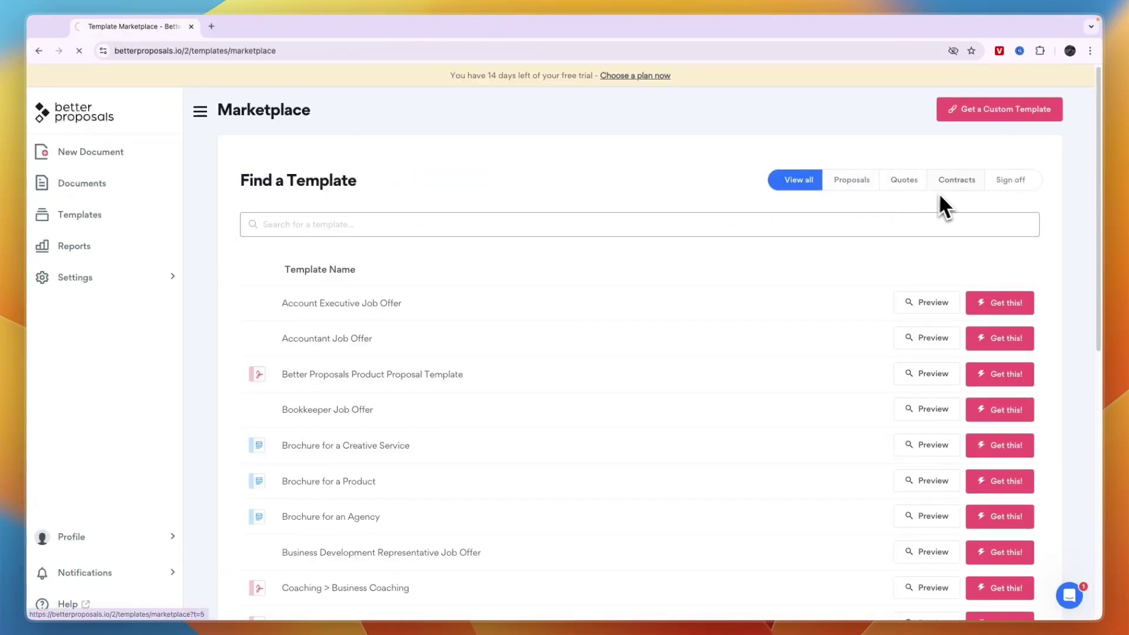
pyautogui.click(924, 187)
pyautogui.scroll(-3, 600, 353)
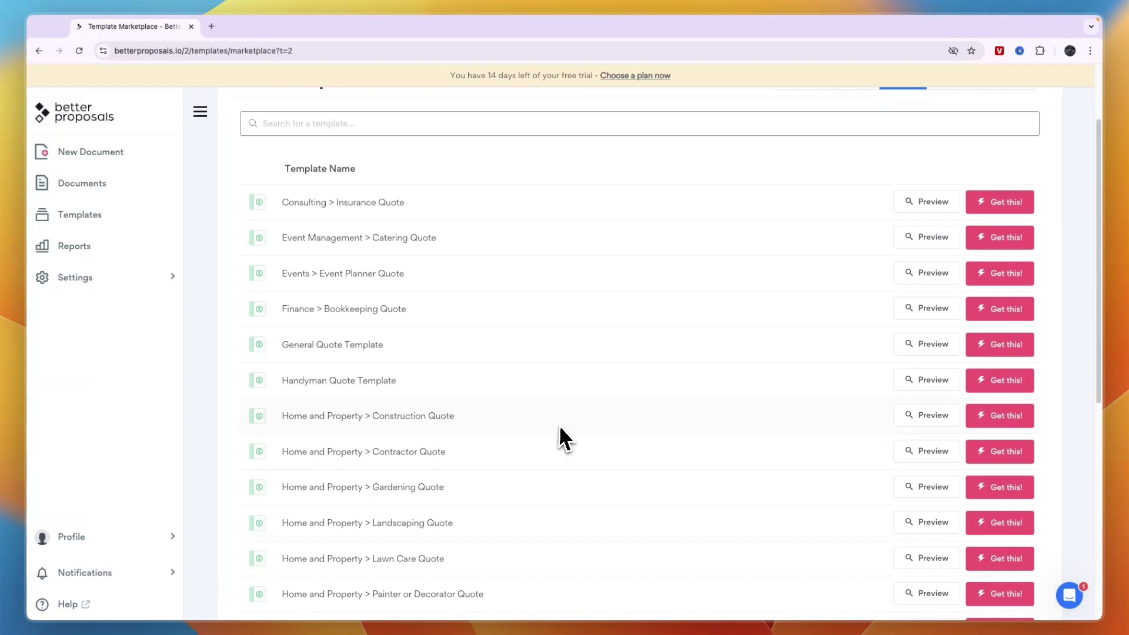
pyautogui.scroll(-5, 564, 438)
pyautogui.click(113, 194)
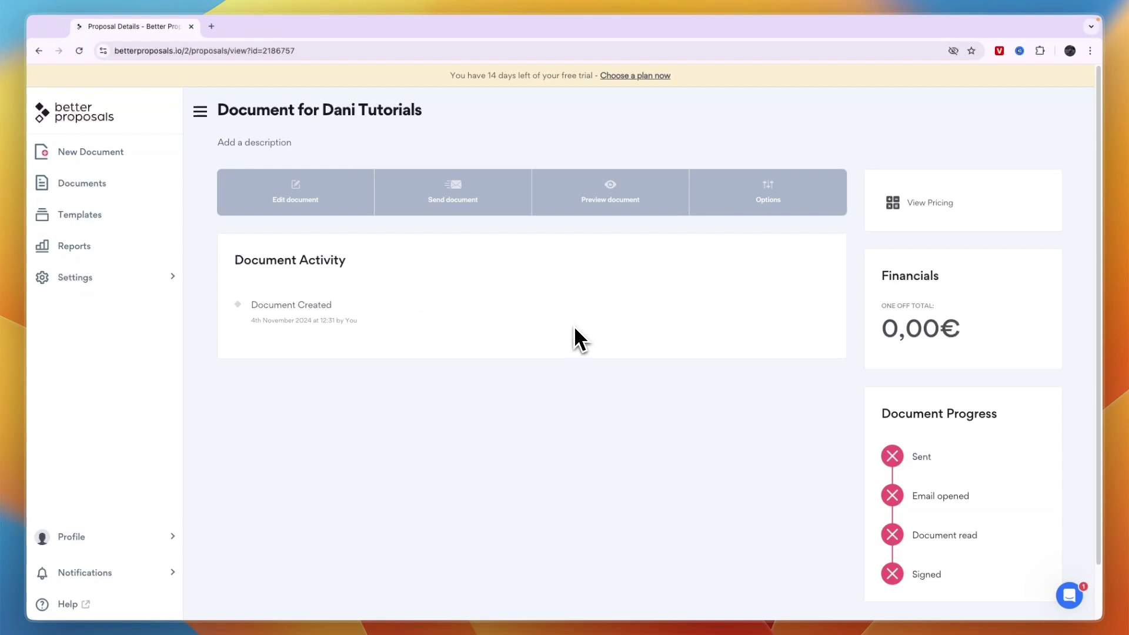
# Step: Review the document's progress milestones, such as Email opened, and its options menu
pyautogui.moveTo(900, 434); pyautogui.dragTo(988, 434)
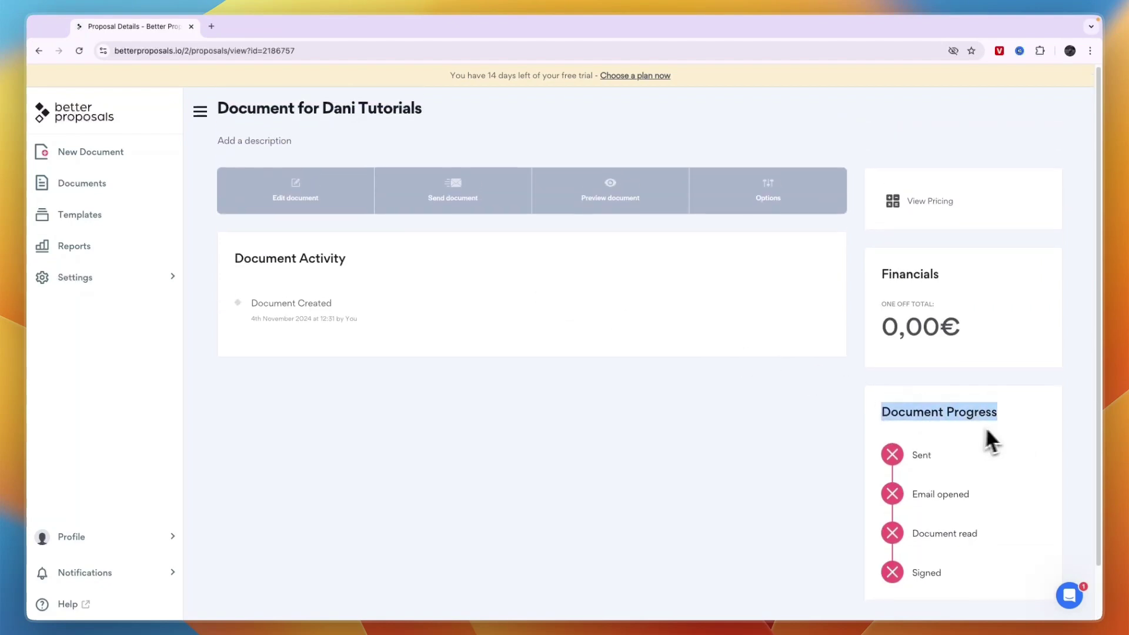
pyautogui.scroll(-1, 991, 441)
pyautogui.moveTo(928, 454); pyautogui.dragTo(988, 464)
pyautogui.click(984, 467)
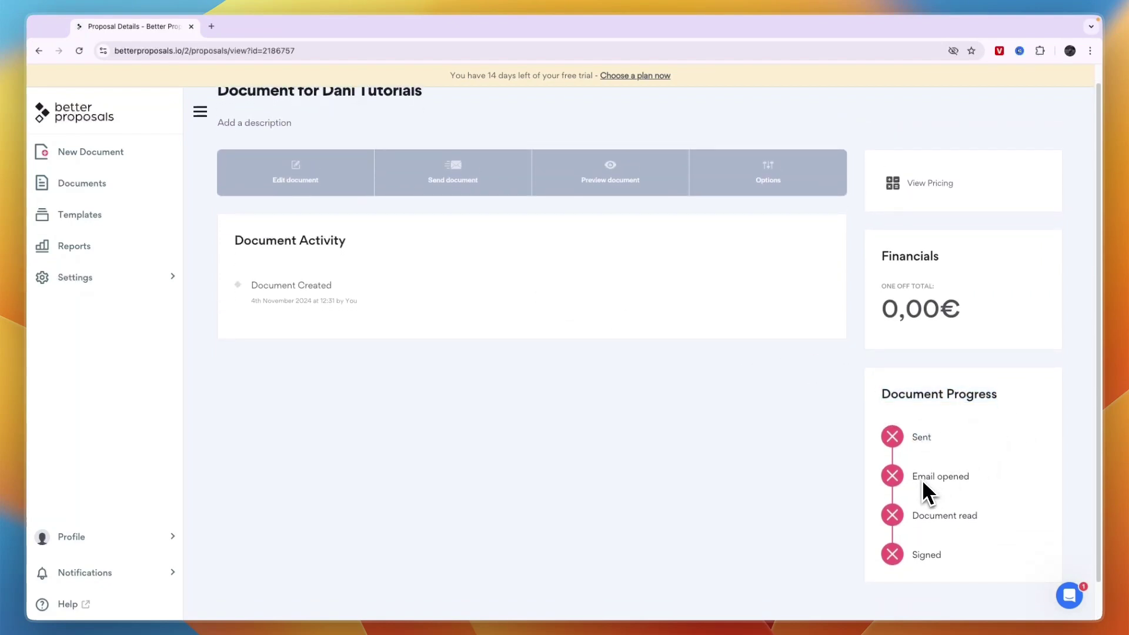
pyautogui.tripleClick(994, 477)
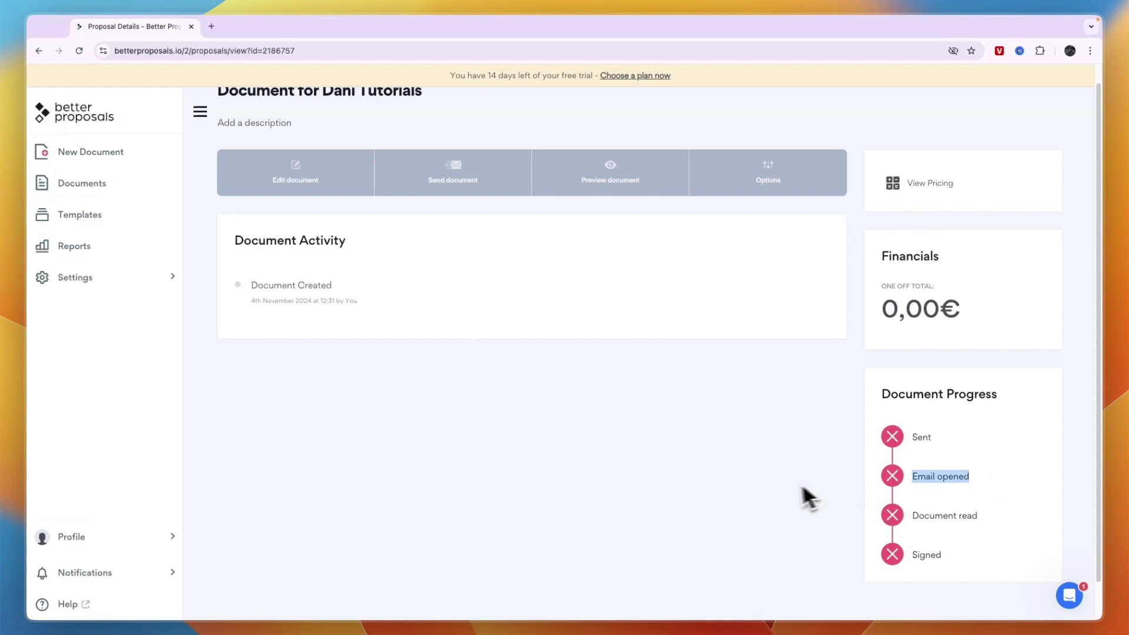
pyautogui.click(742, 177)
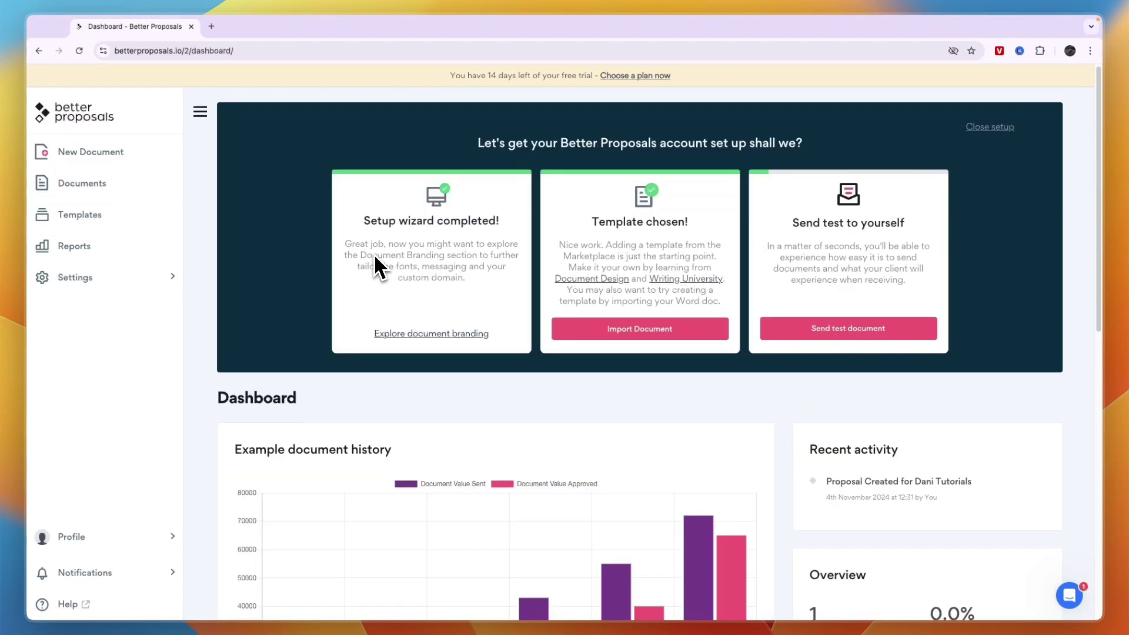
pyautogui.scroll(-1, 372, 329)
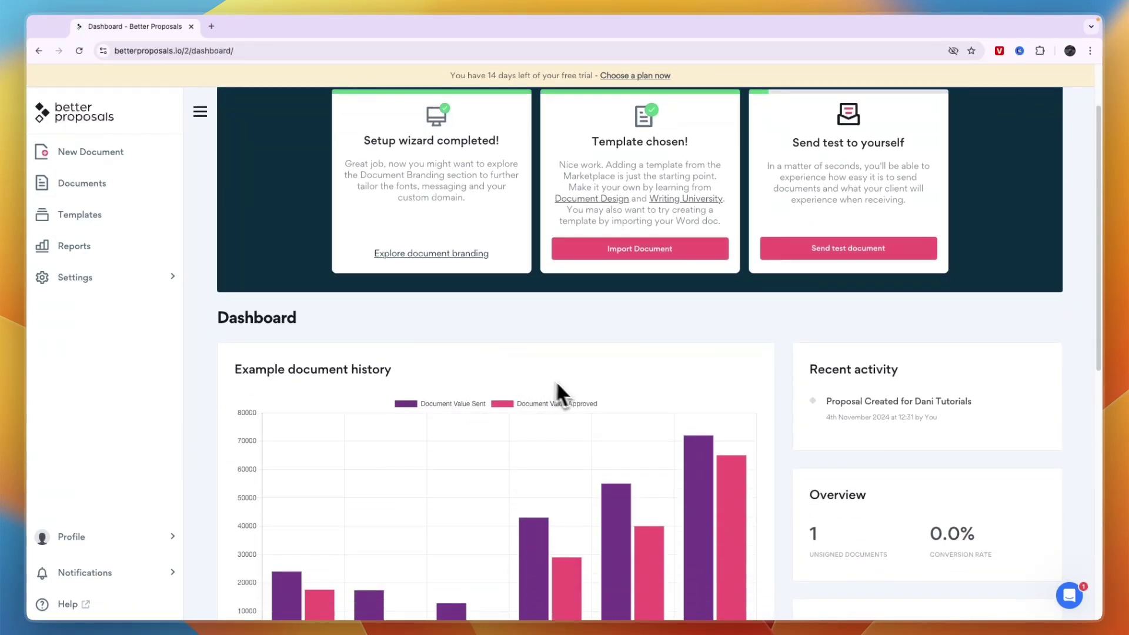
# Step: Open the New Document form, scroll through it, and cancel back to Draft Documents
pyautogui.click(117, 154)
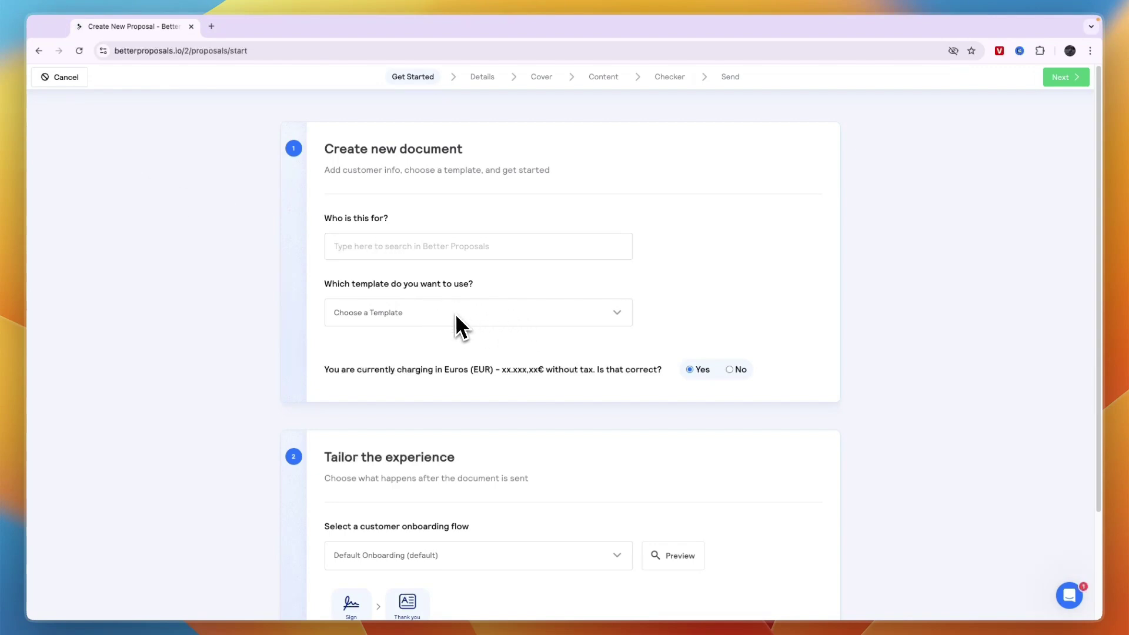
pyautogui.scroll(-3, 447, 329)
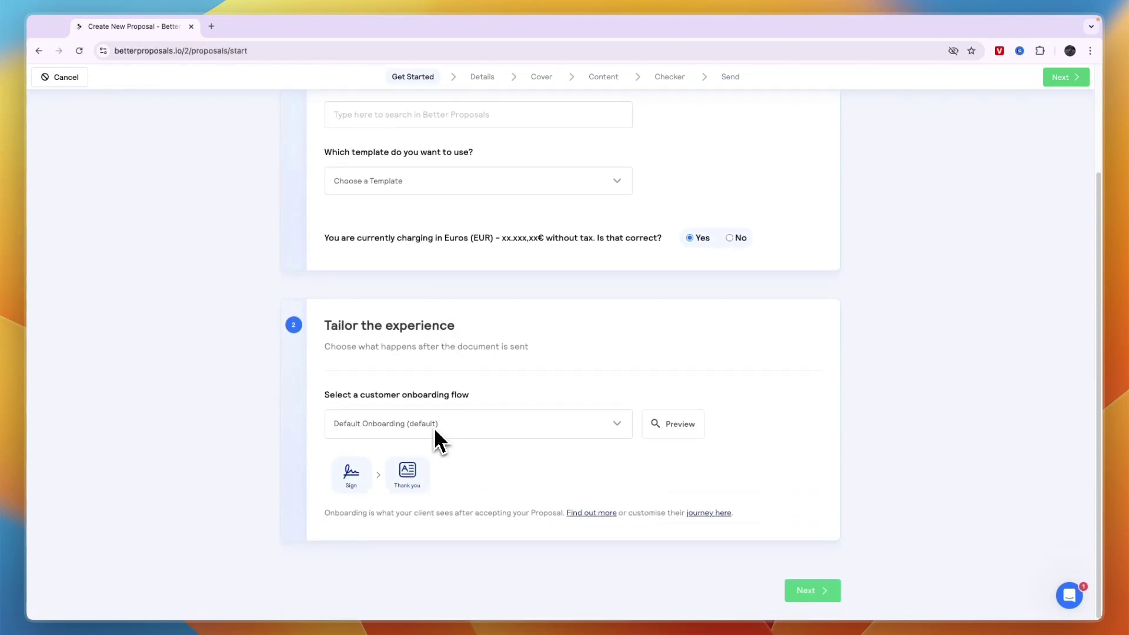
pyautogui.scroll(3, 535, 418)
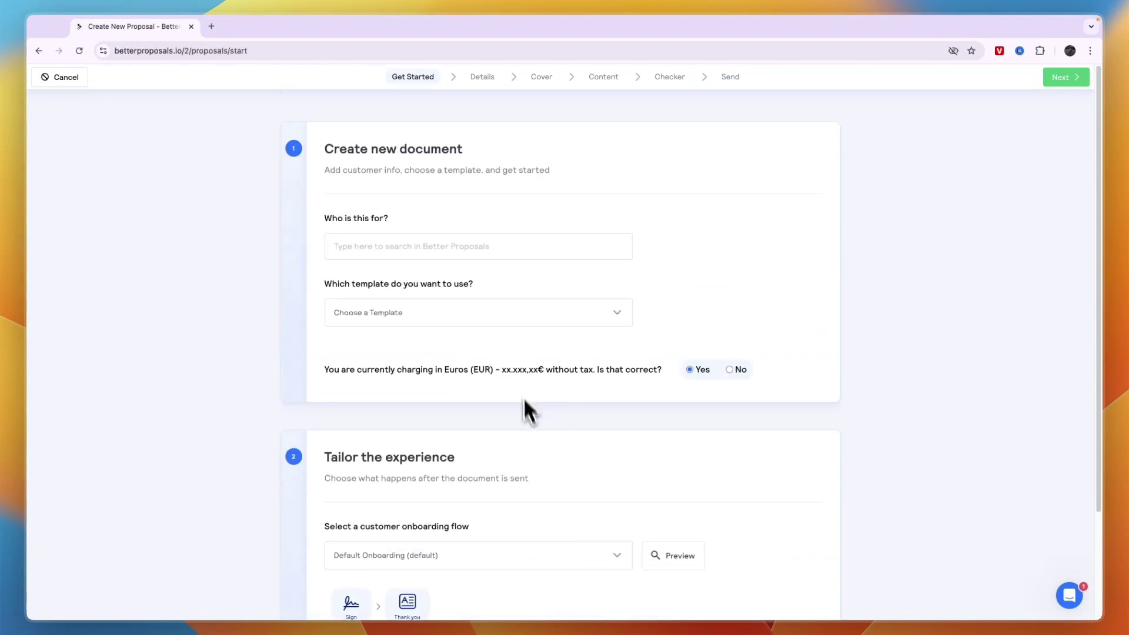
pyautogui.click(51, 83)
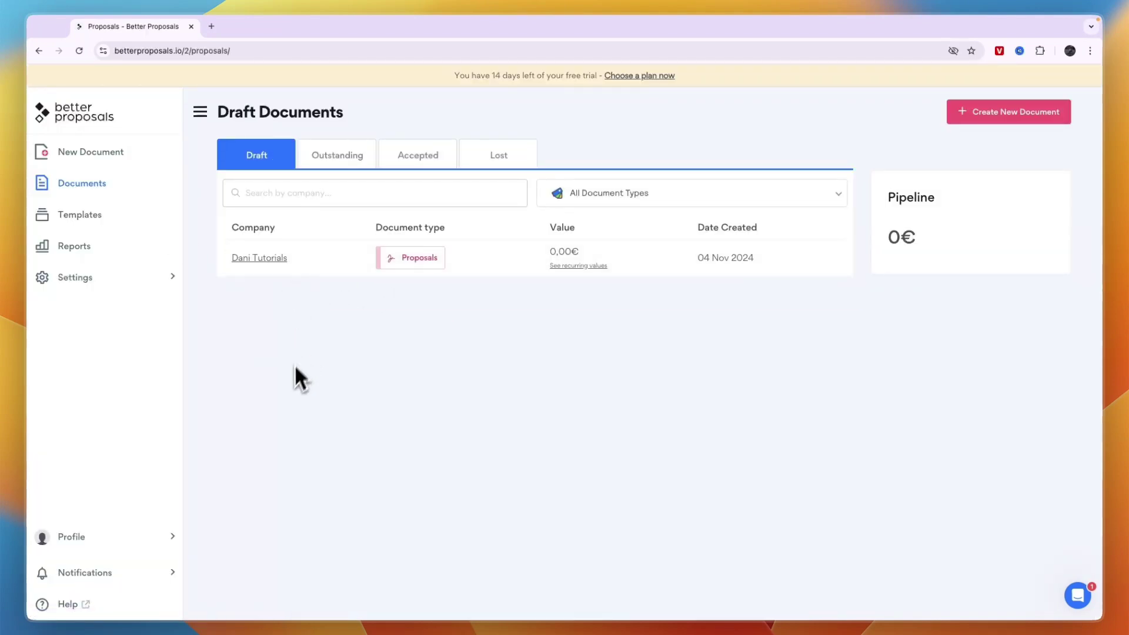
# Step: Open the referral link in a new tab and continue to its free-trial signup page
pyautogui.click(259, 258)
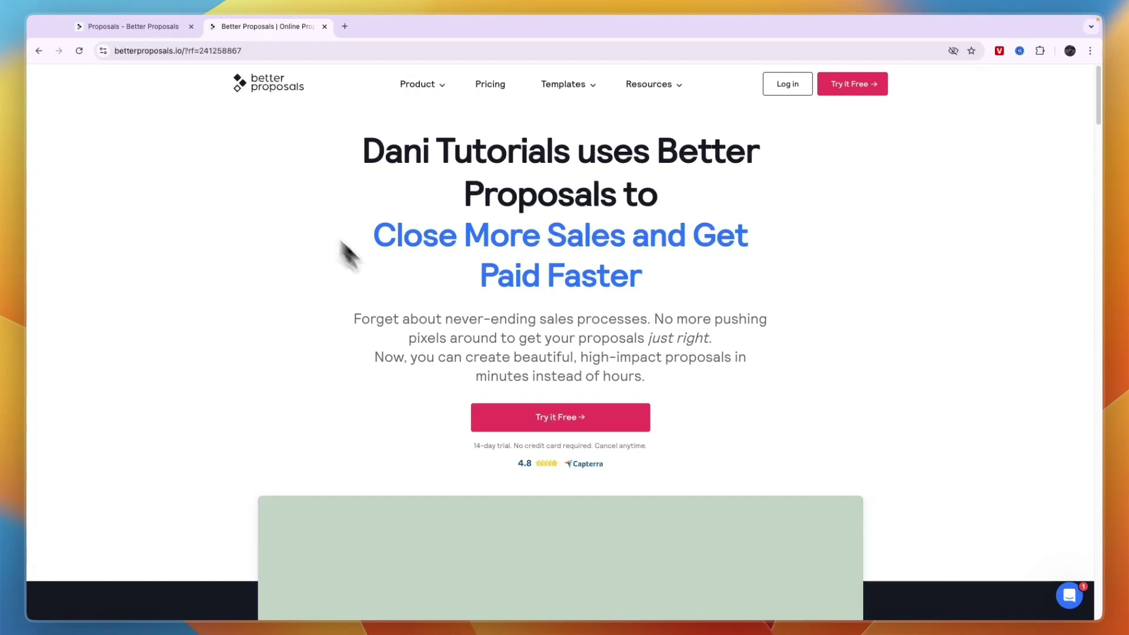
pyautogui.moveTo(364, 150); pyautogui.dragTo(706, 217)
pyautogui.click(671, 220)
pyautogui.click(576, 421)
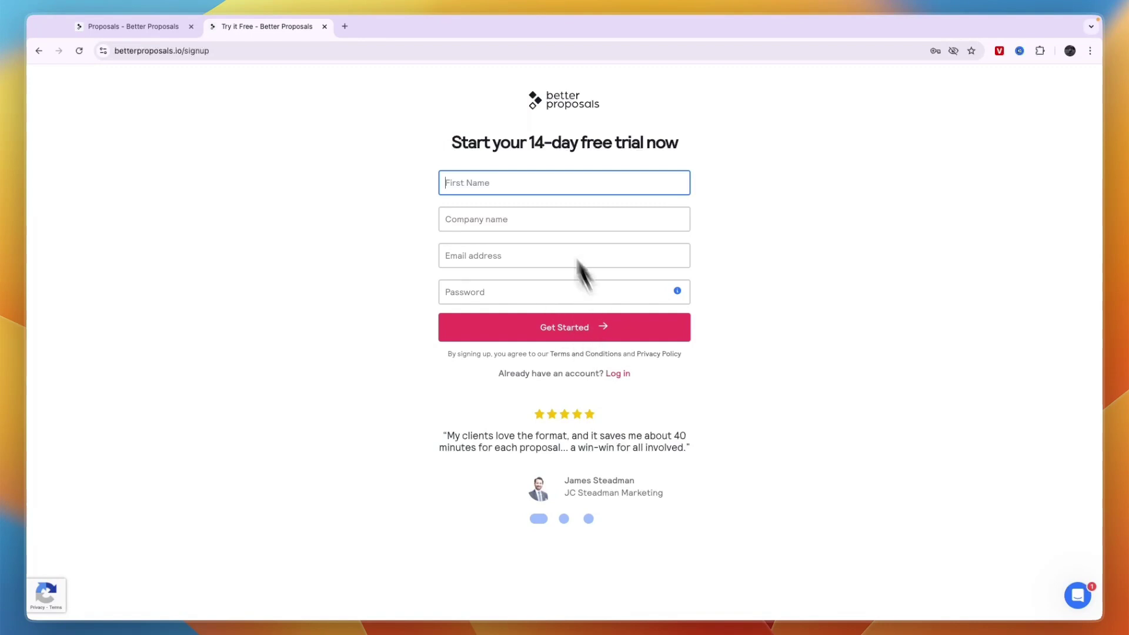
# Step: Review the full-month-free referral offer, then return to the Draft Documents list
pyautogui.click(176, 28)
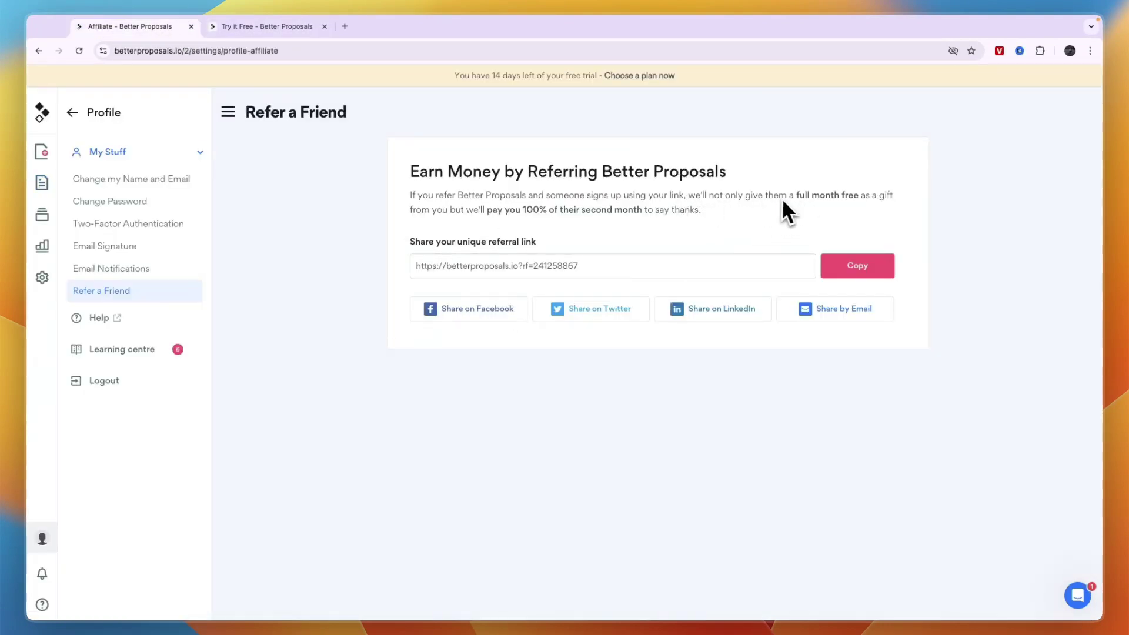
pyautogui.moveTo(795, 195); pyautogui.dragTo(847, 198)
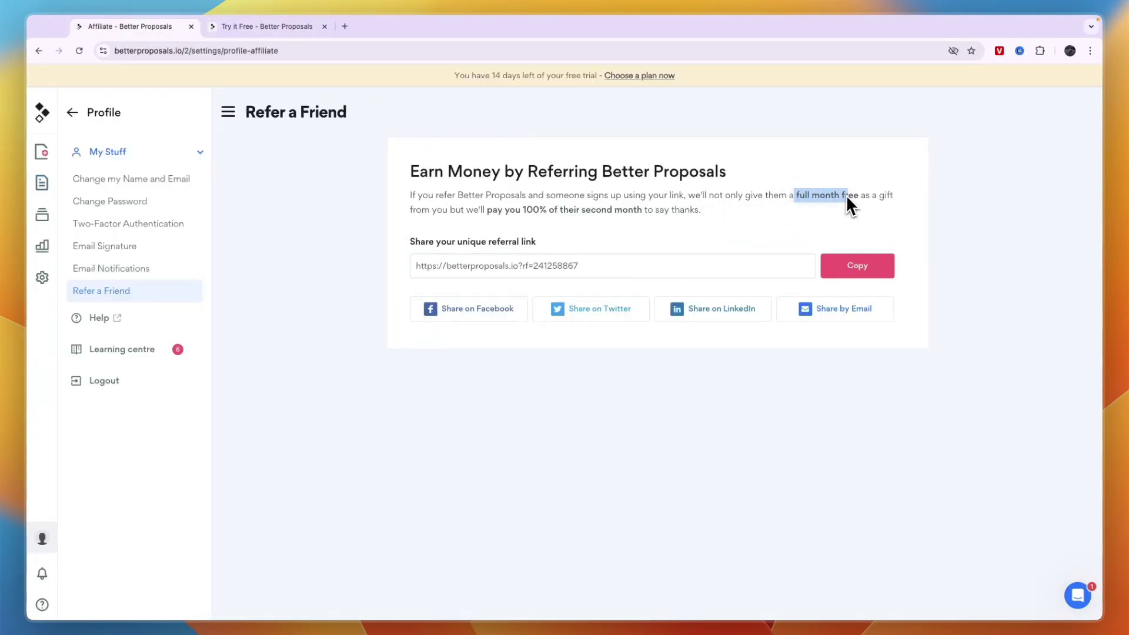
pyautogui.click(891, 195)
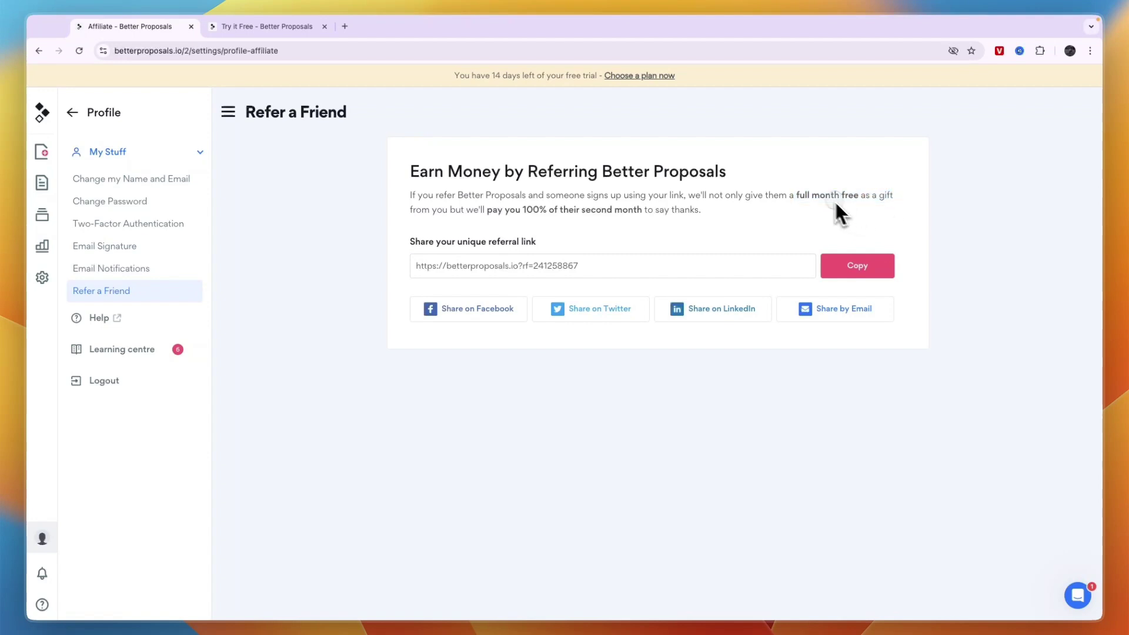
pyautogui.click(43, 188)
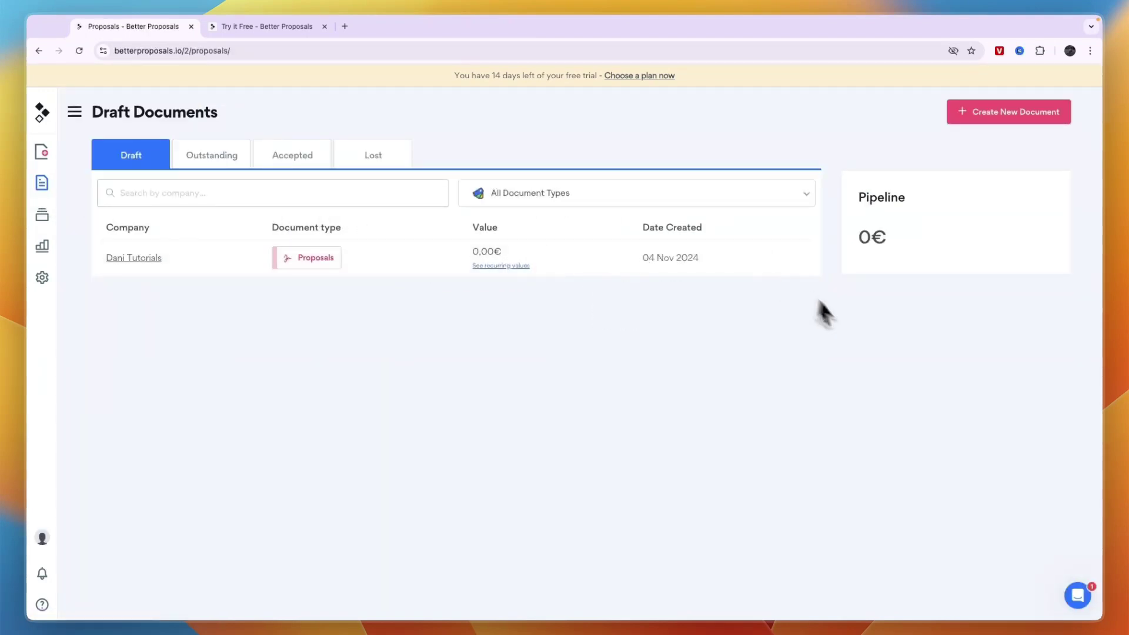